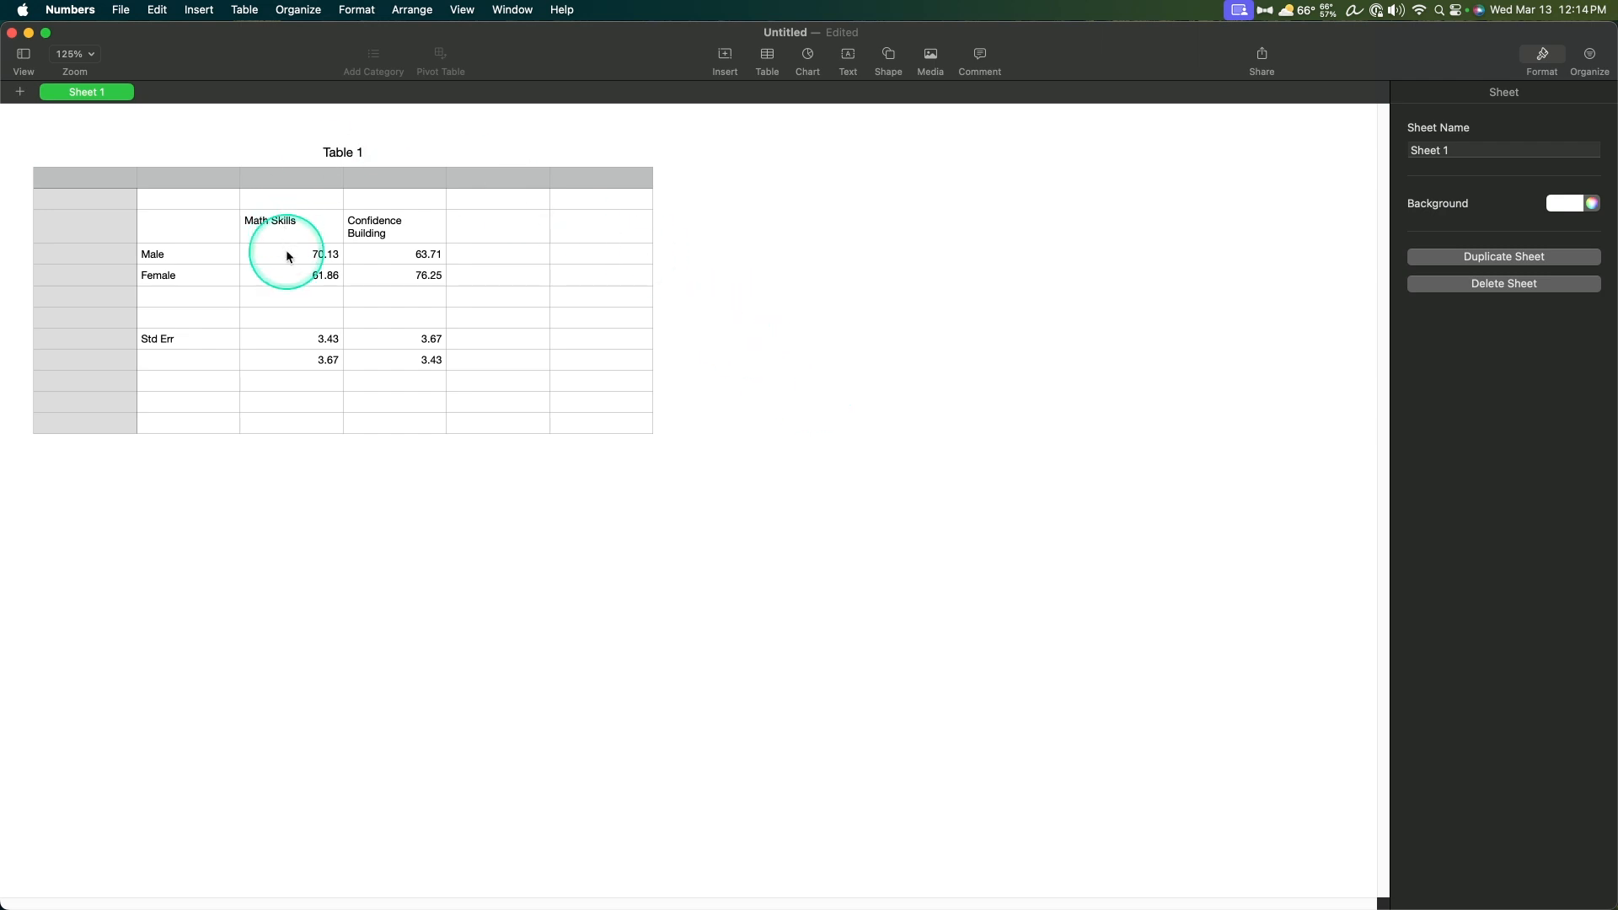
Step: Create a 2D line chart from the Male and Female scores in C4:D5, place it beside the table and enlarge it
left_click_drag(287, 256, 405, 278)
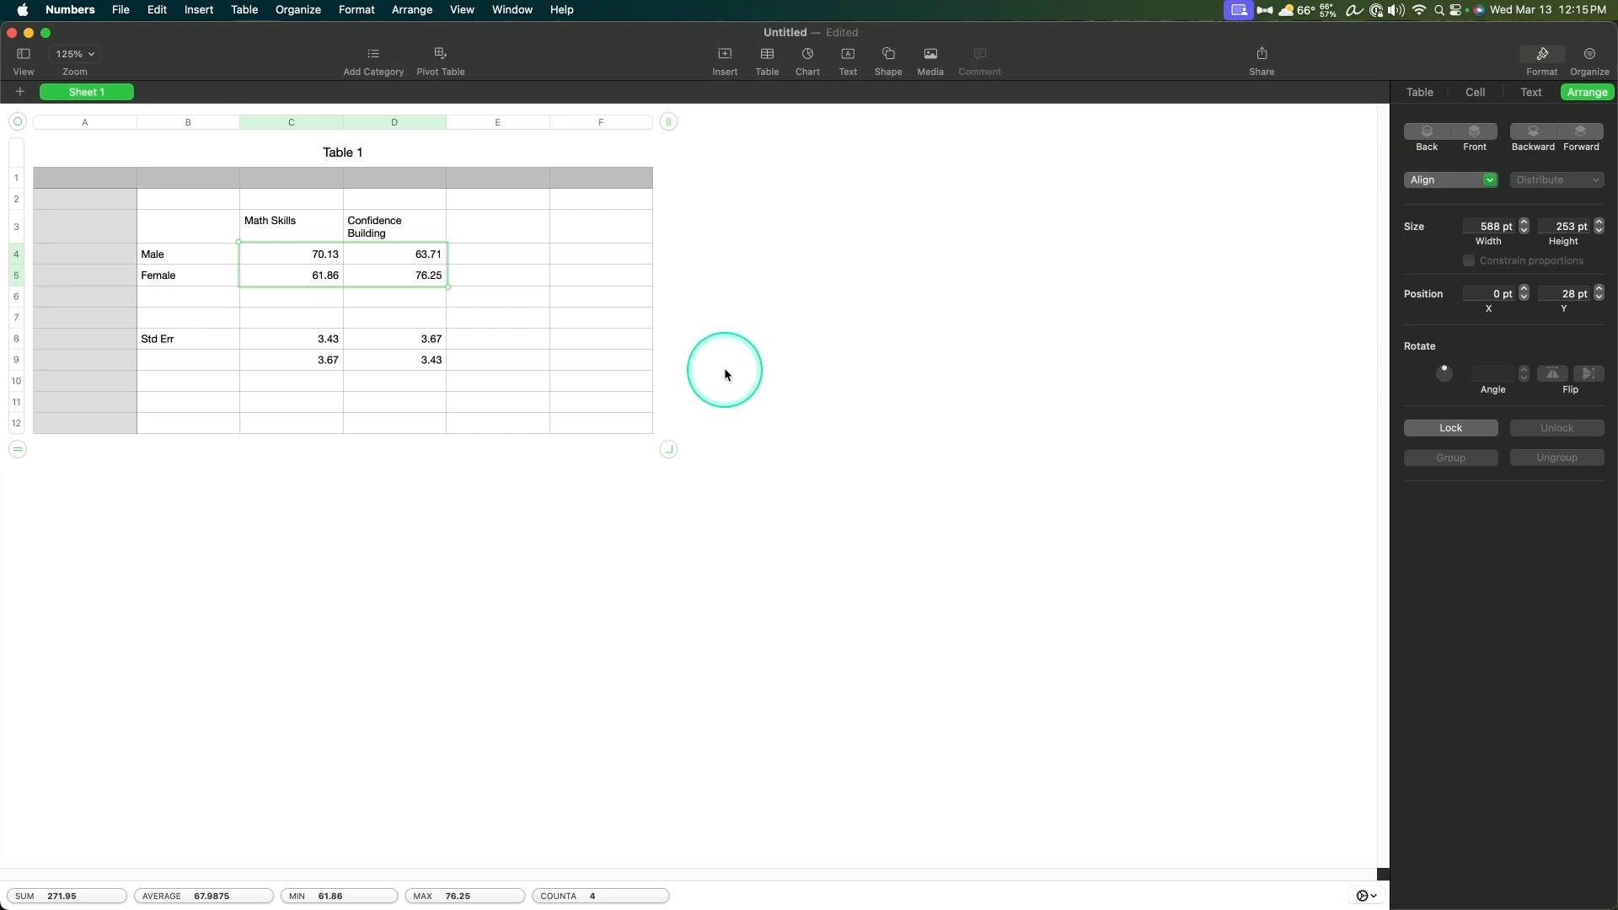
left_click(807, 55)
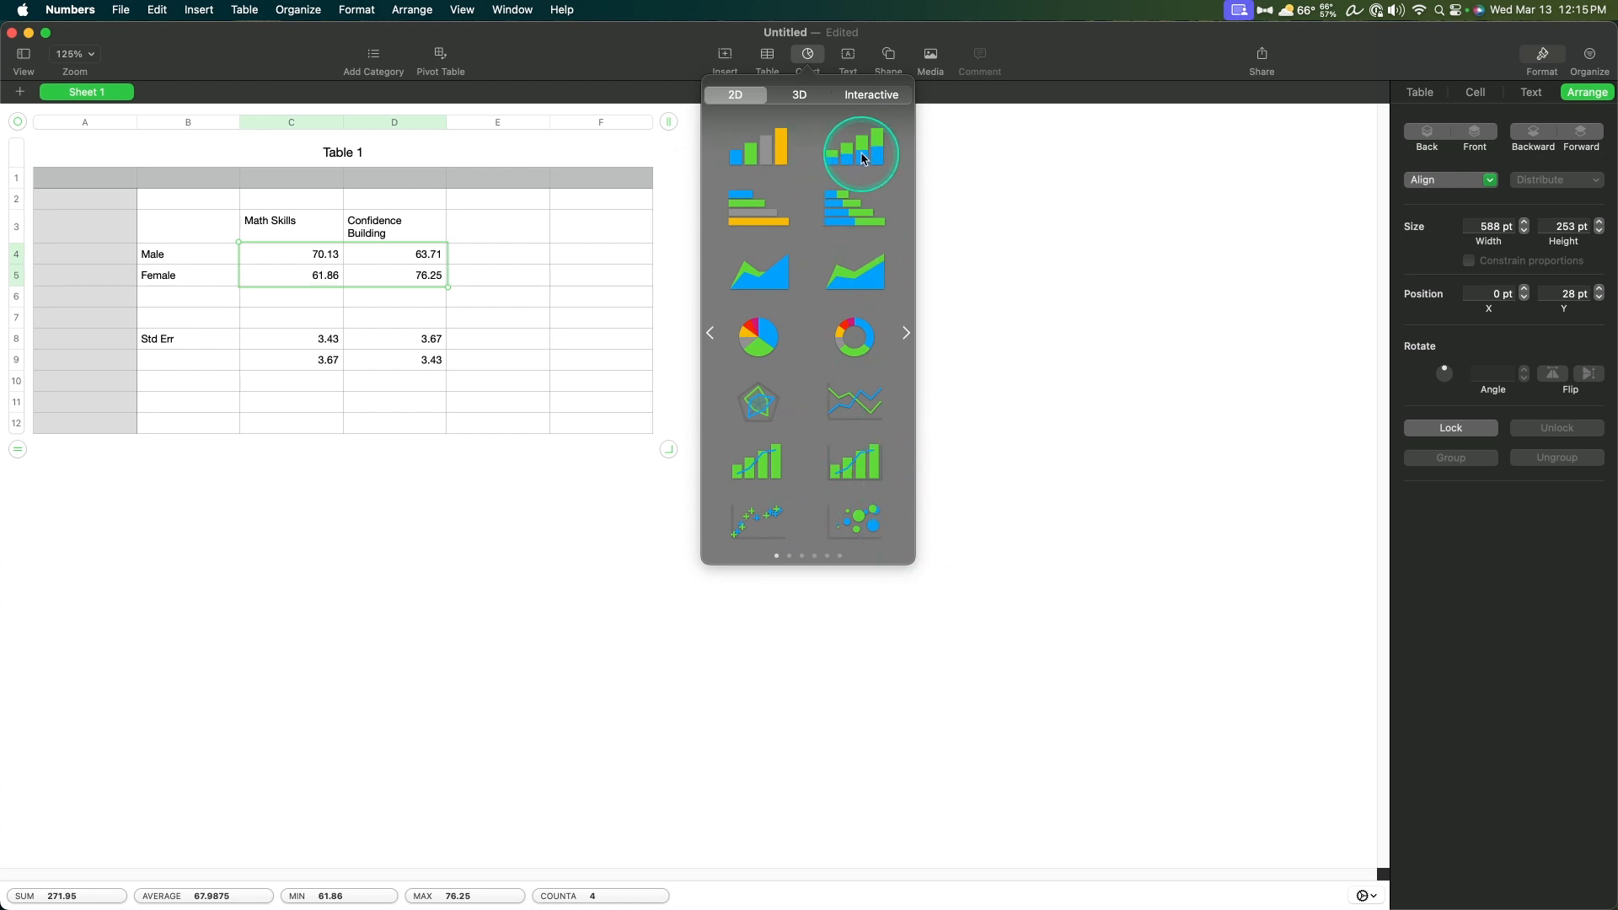
left_click(853, 402)
left_click_drag(257, 675, 1127, 312)
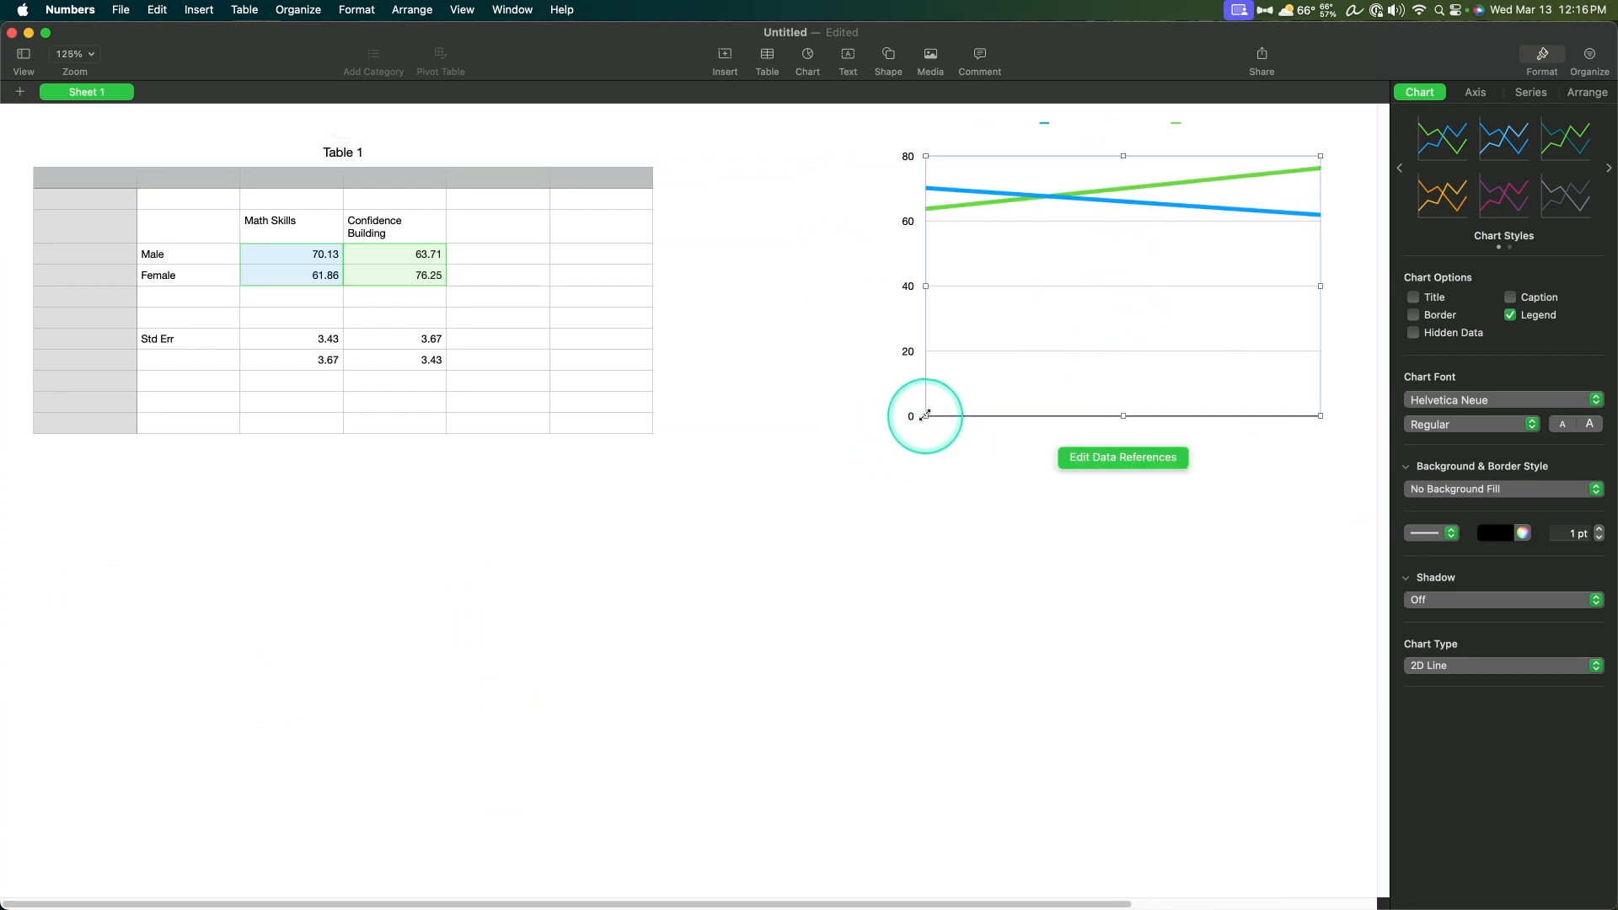
left_click_drag(913, 412, 732, 567)
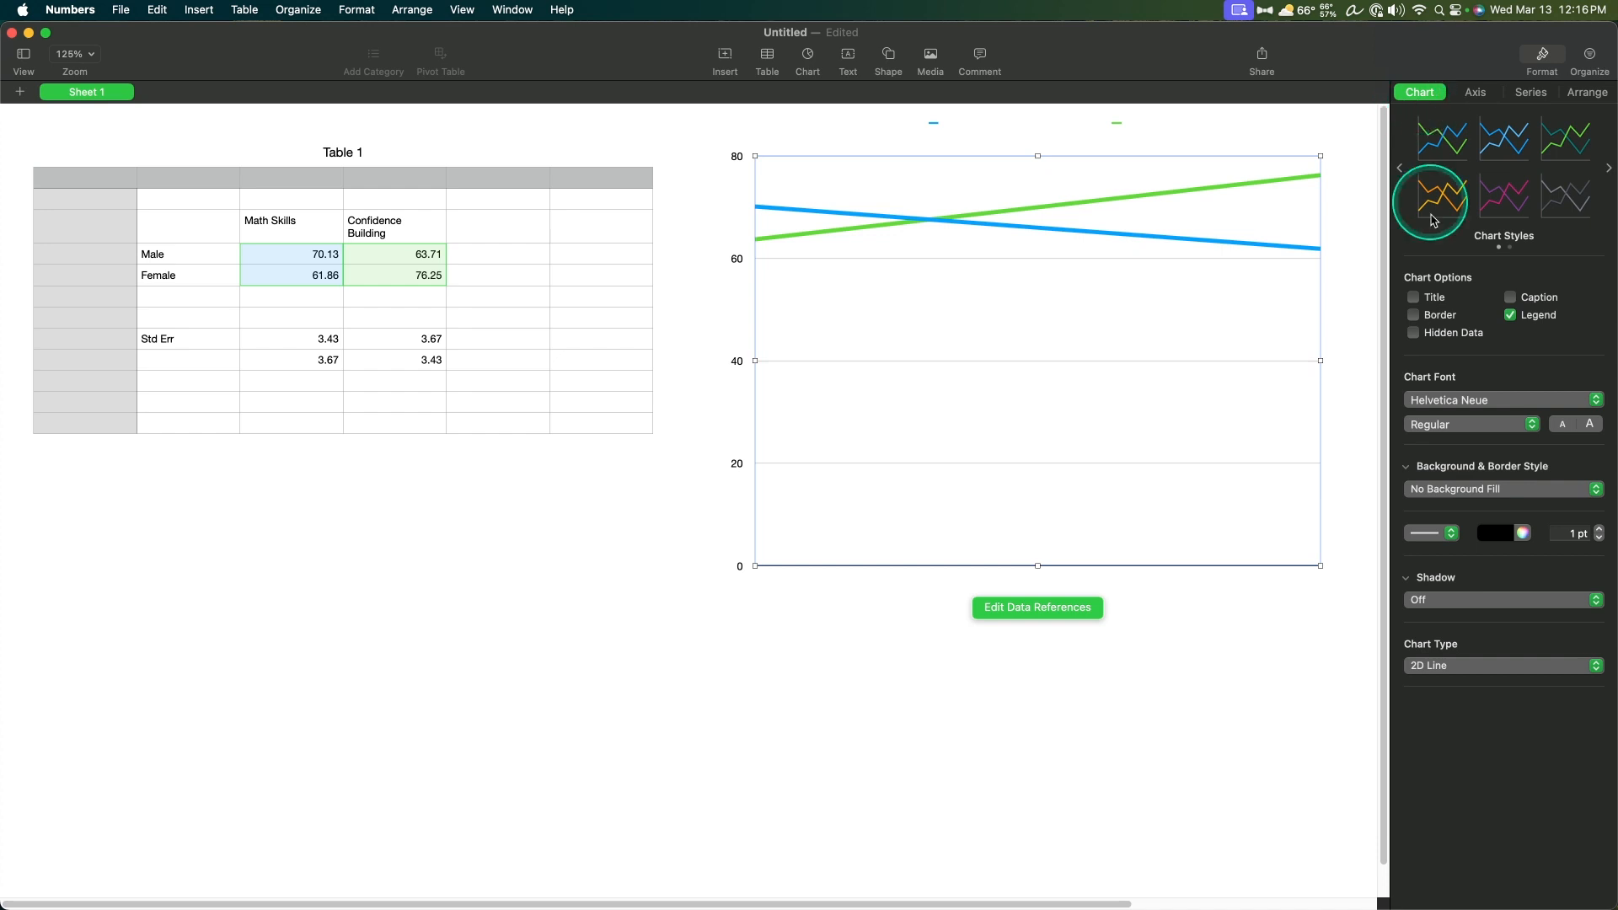
Step: Set the chart font to Arial
left_click(1497, 405)
scroll(1508, 253, "up", 5)
left_click(1506, 115)
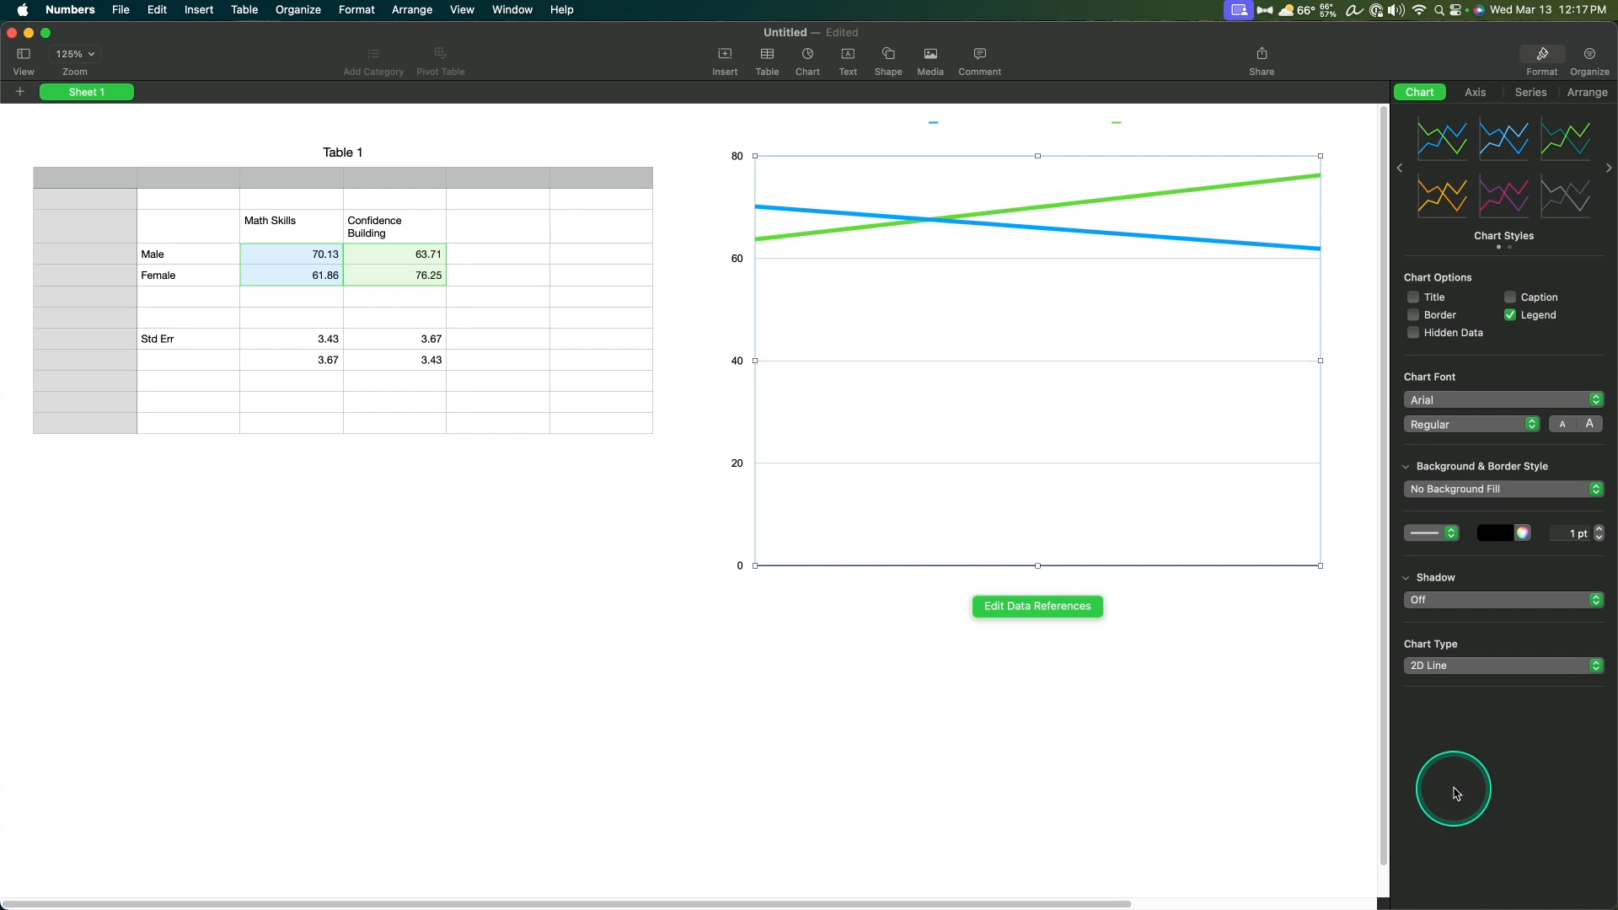
Step: Show the category (X) axis name, title it "Gender" and set its font size to 14 pt
left_click(1476, 89)
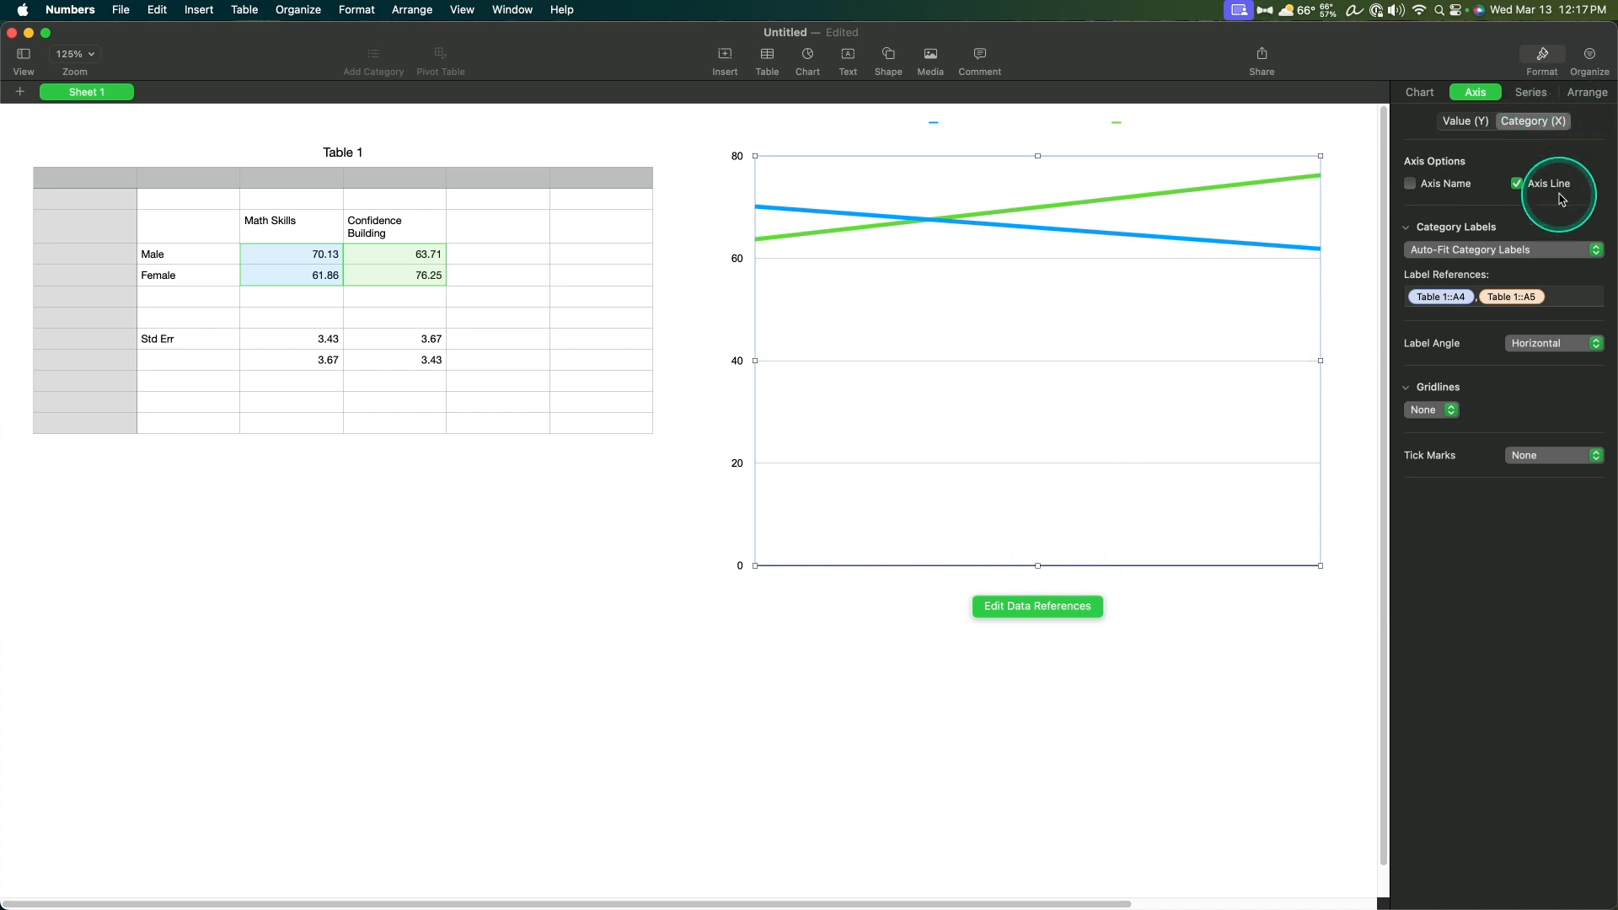
left_click(1449, 185)
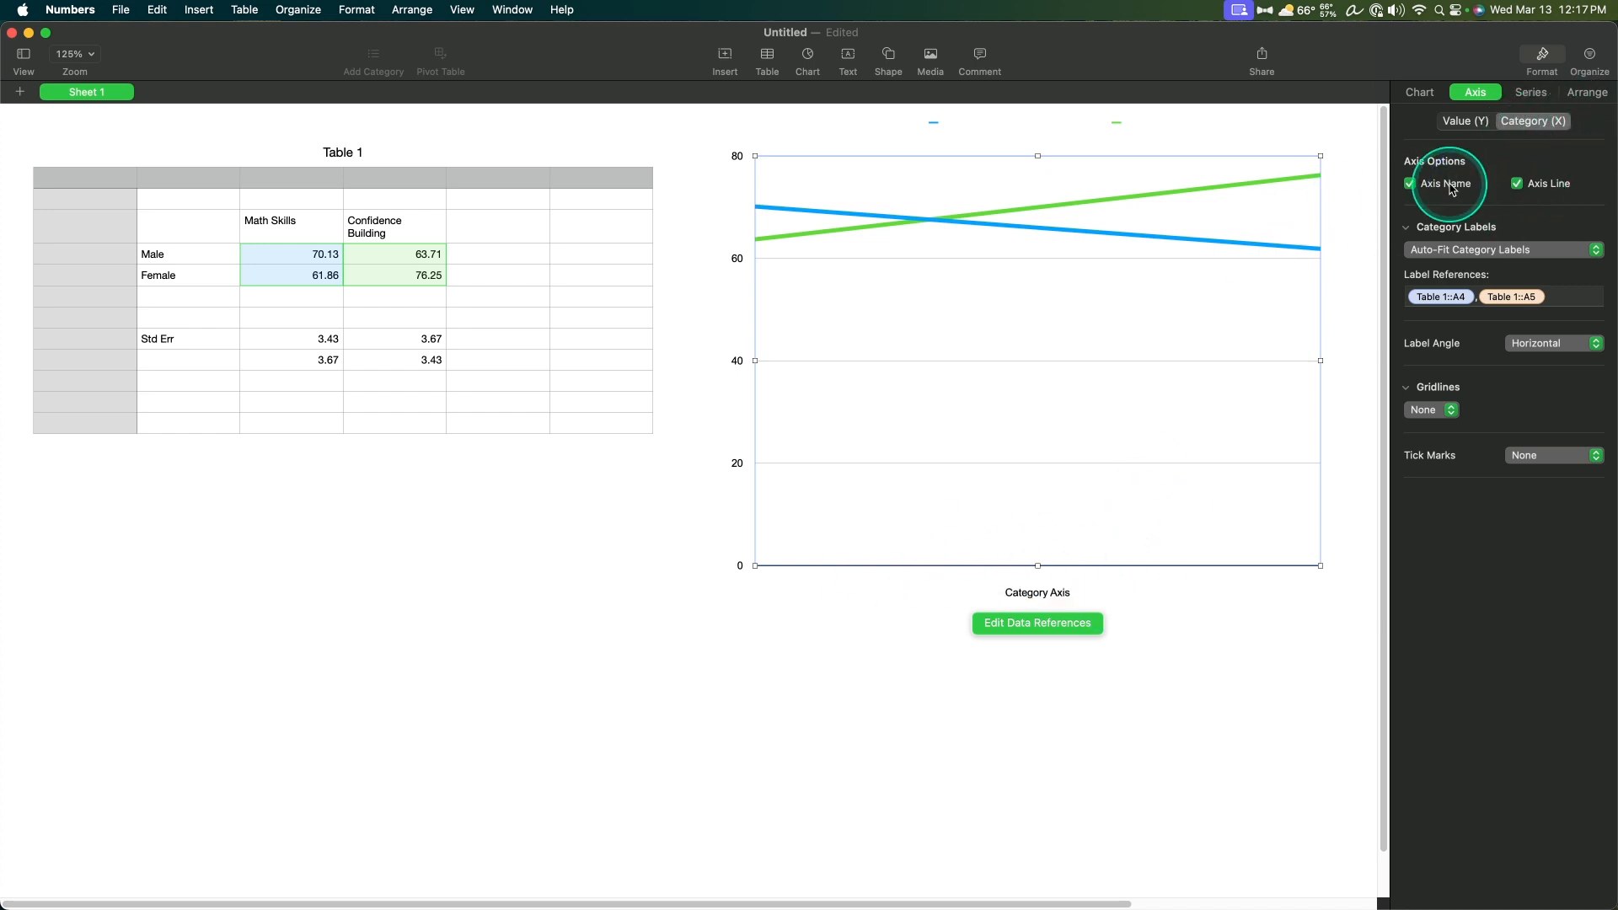
left_click(1052, 594)
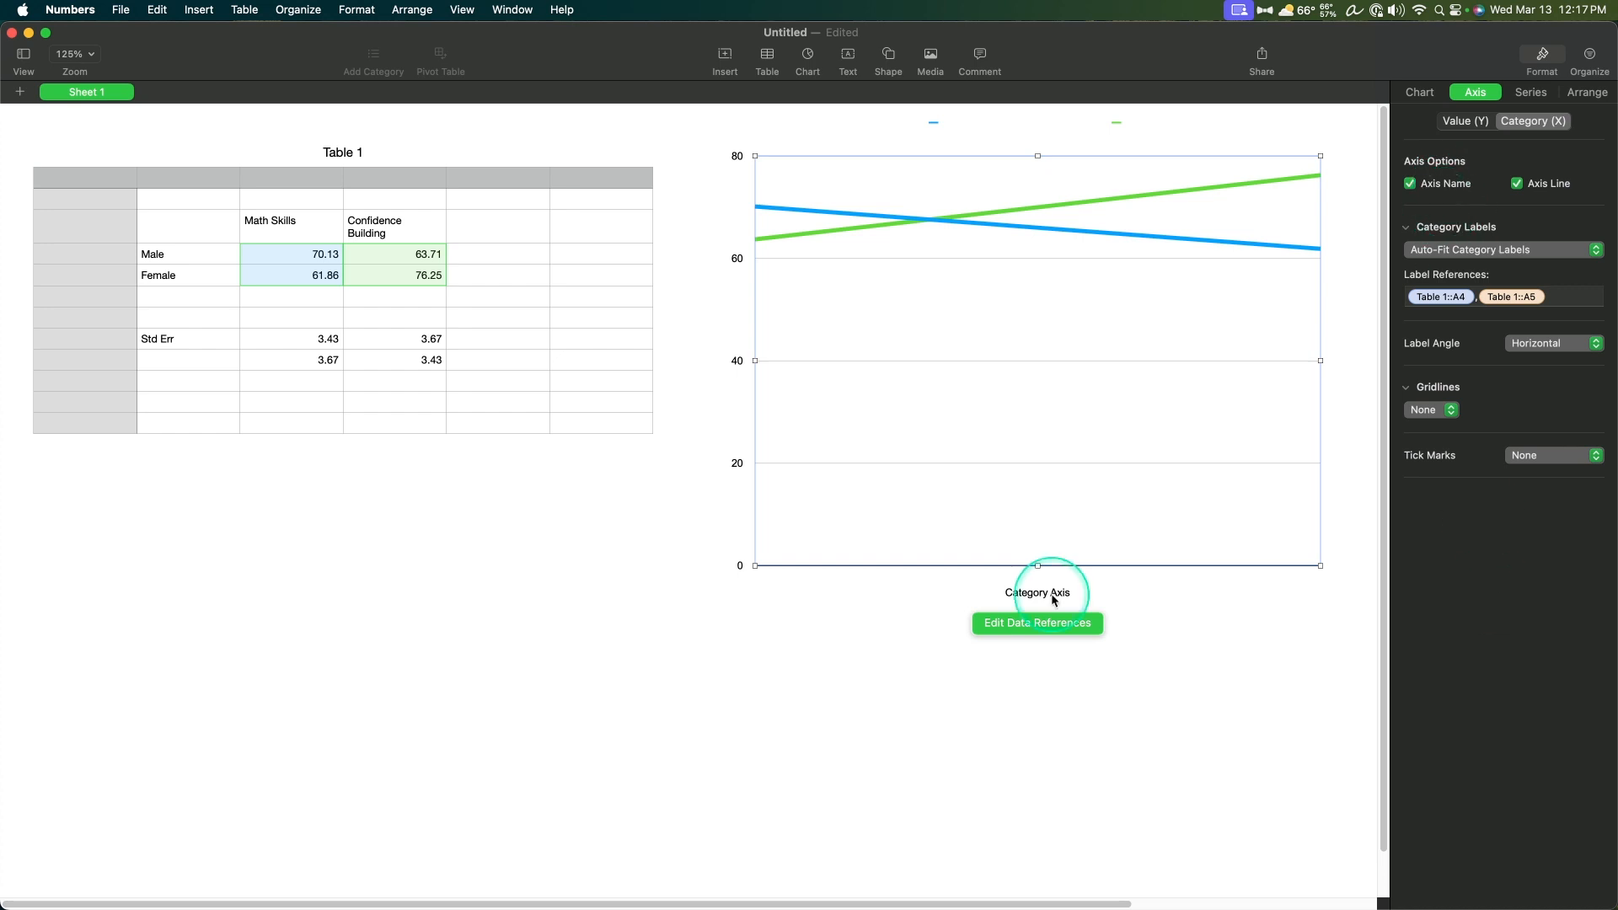
double_click(1051, 595)
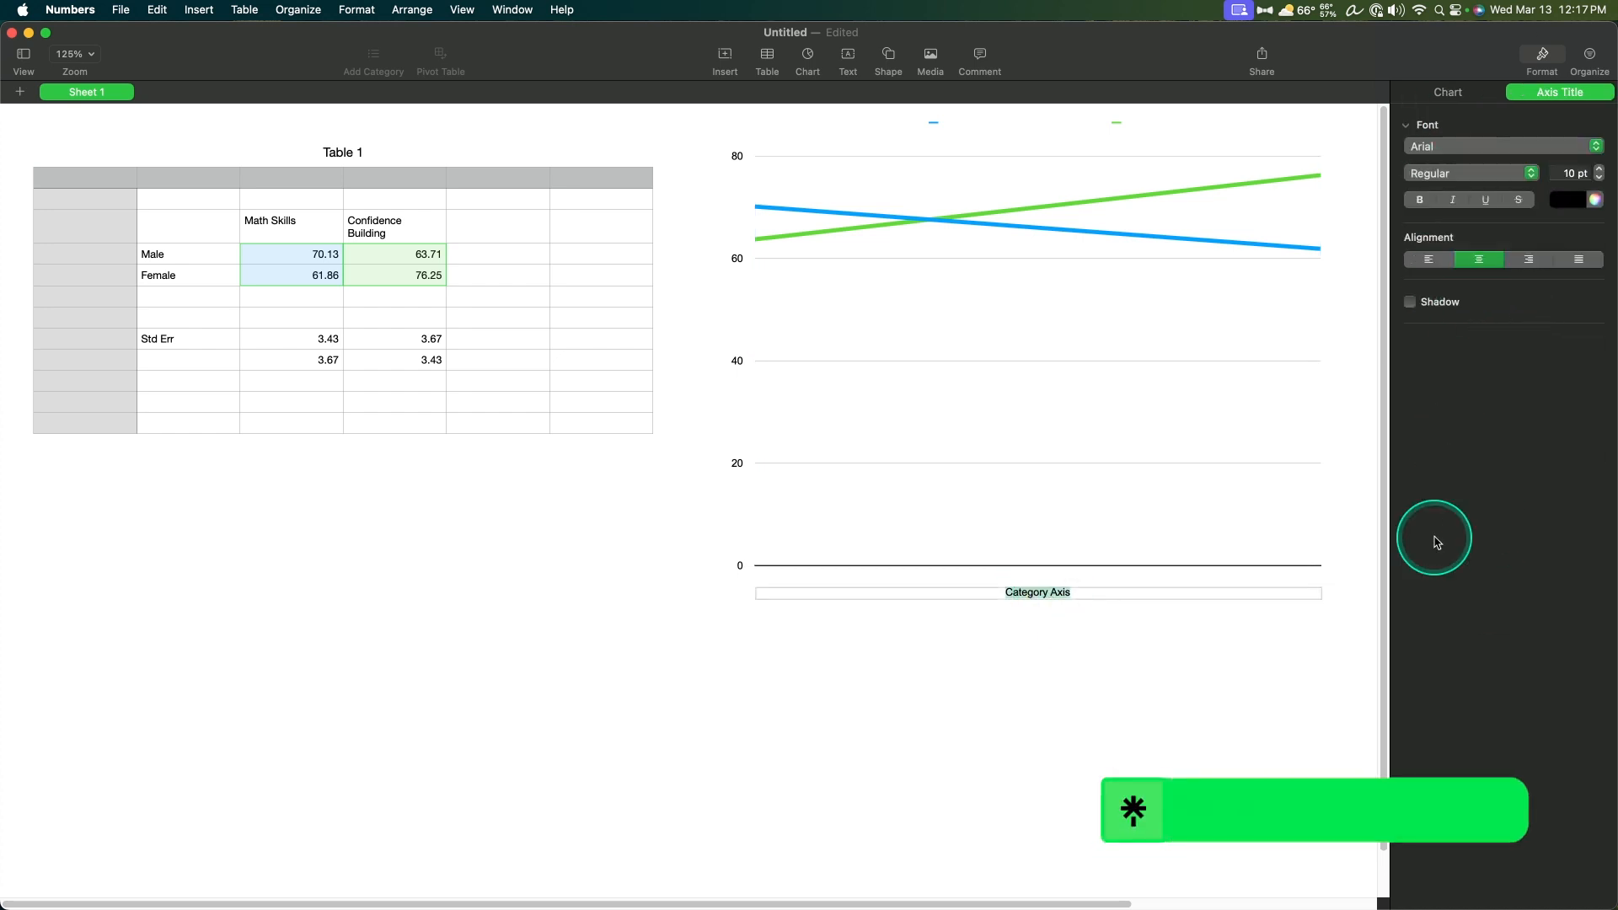
type("Gender")
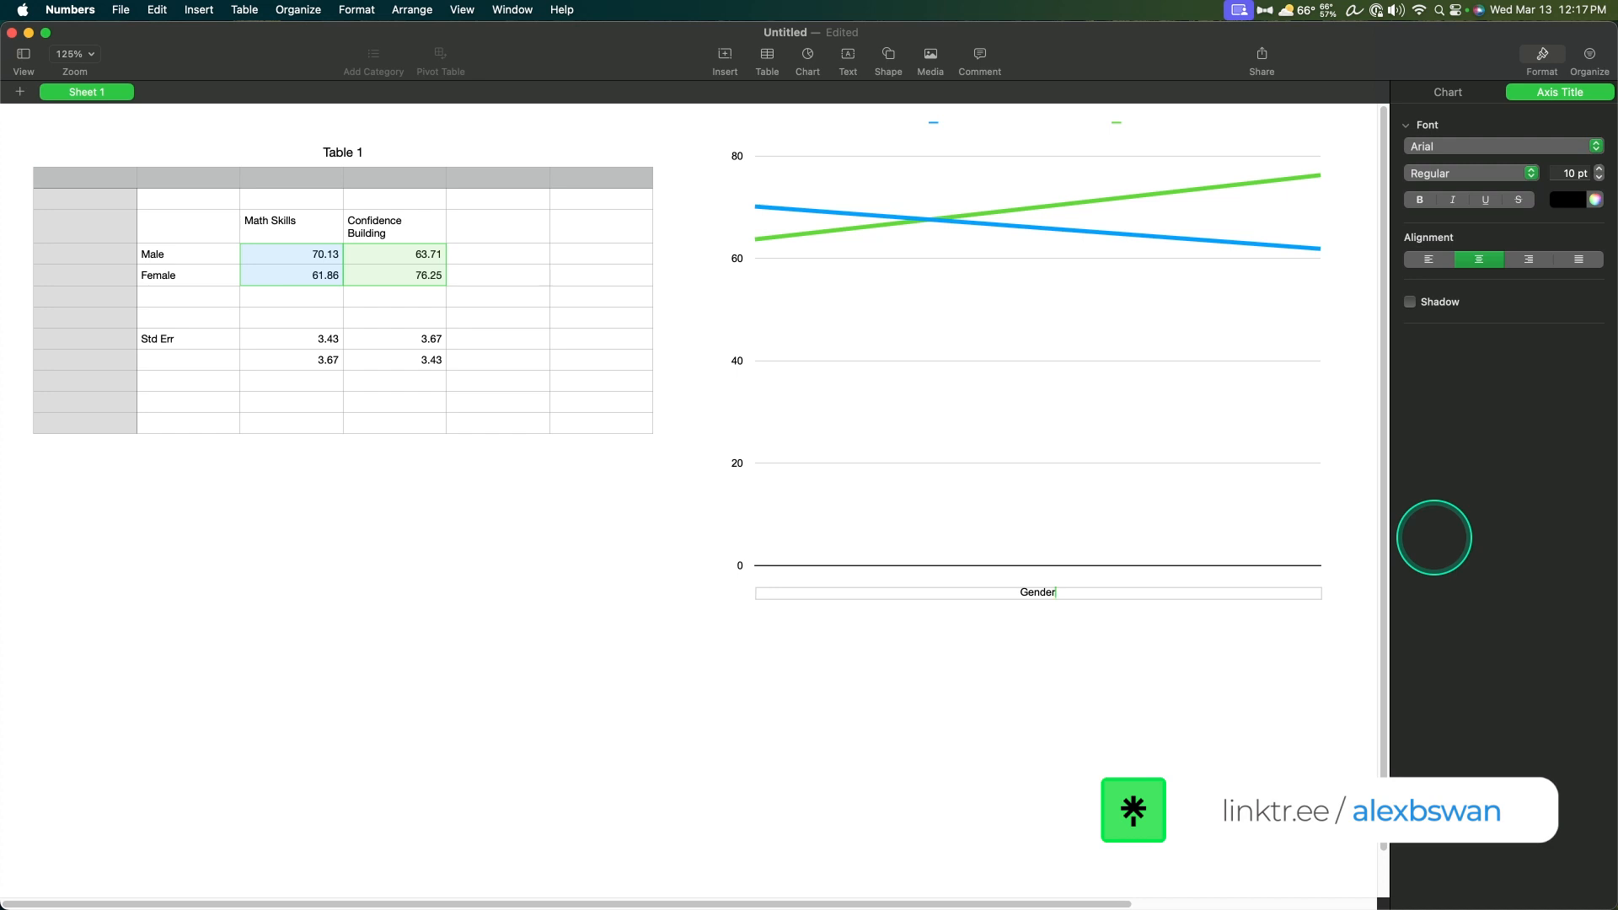
left_click(1569, 174)
type("14")
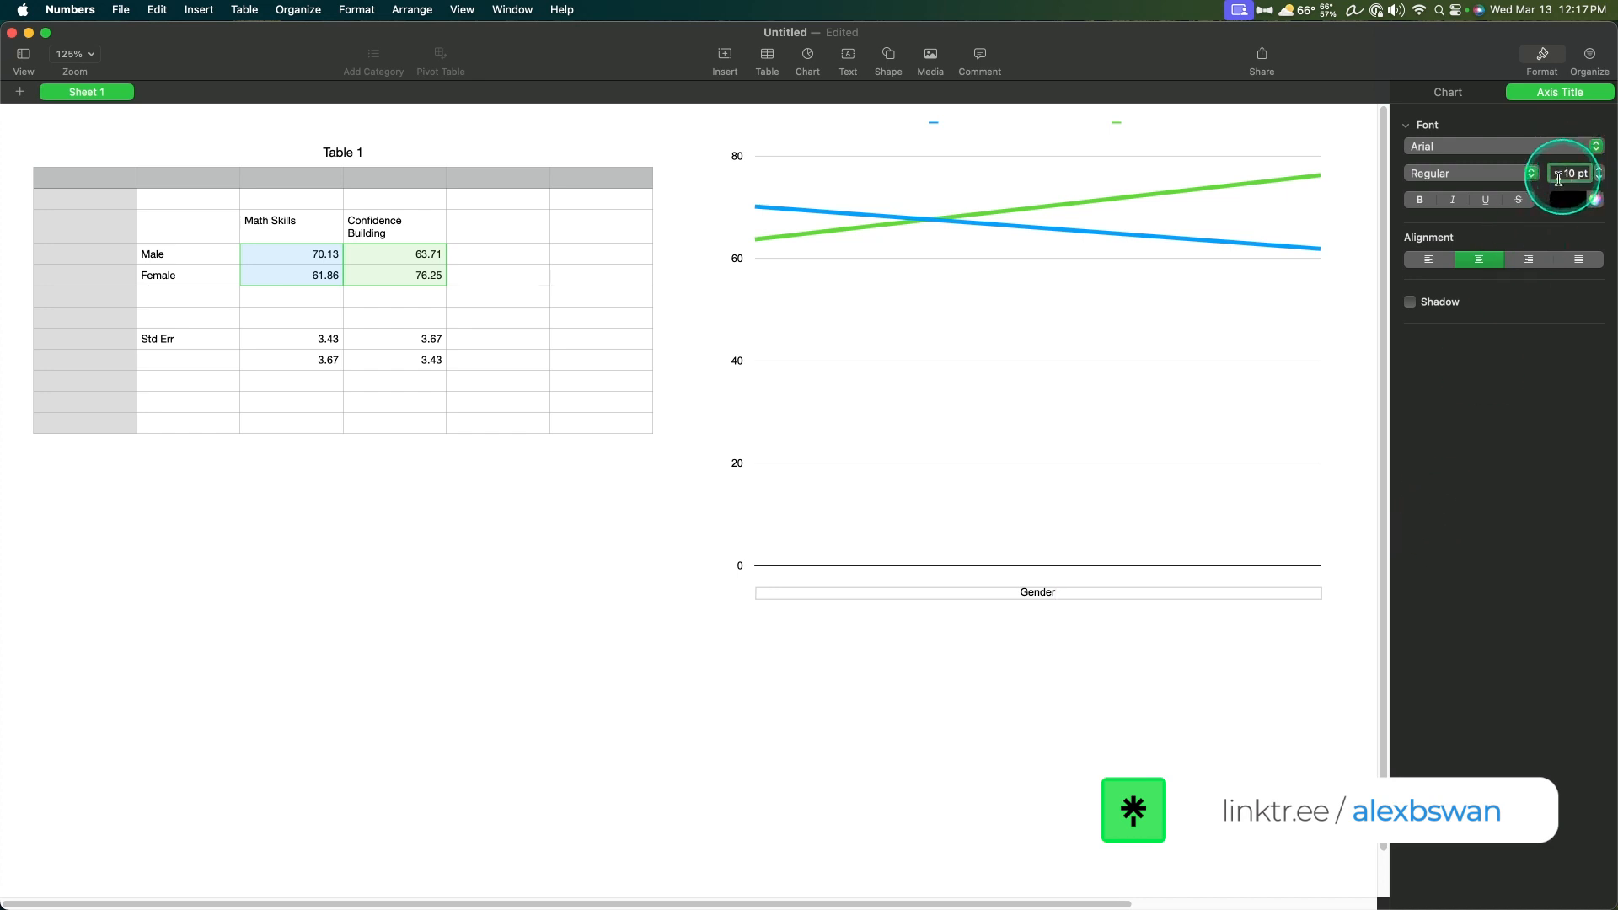
key("Return")
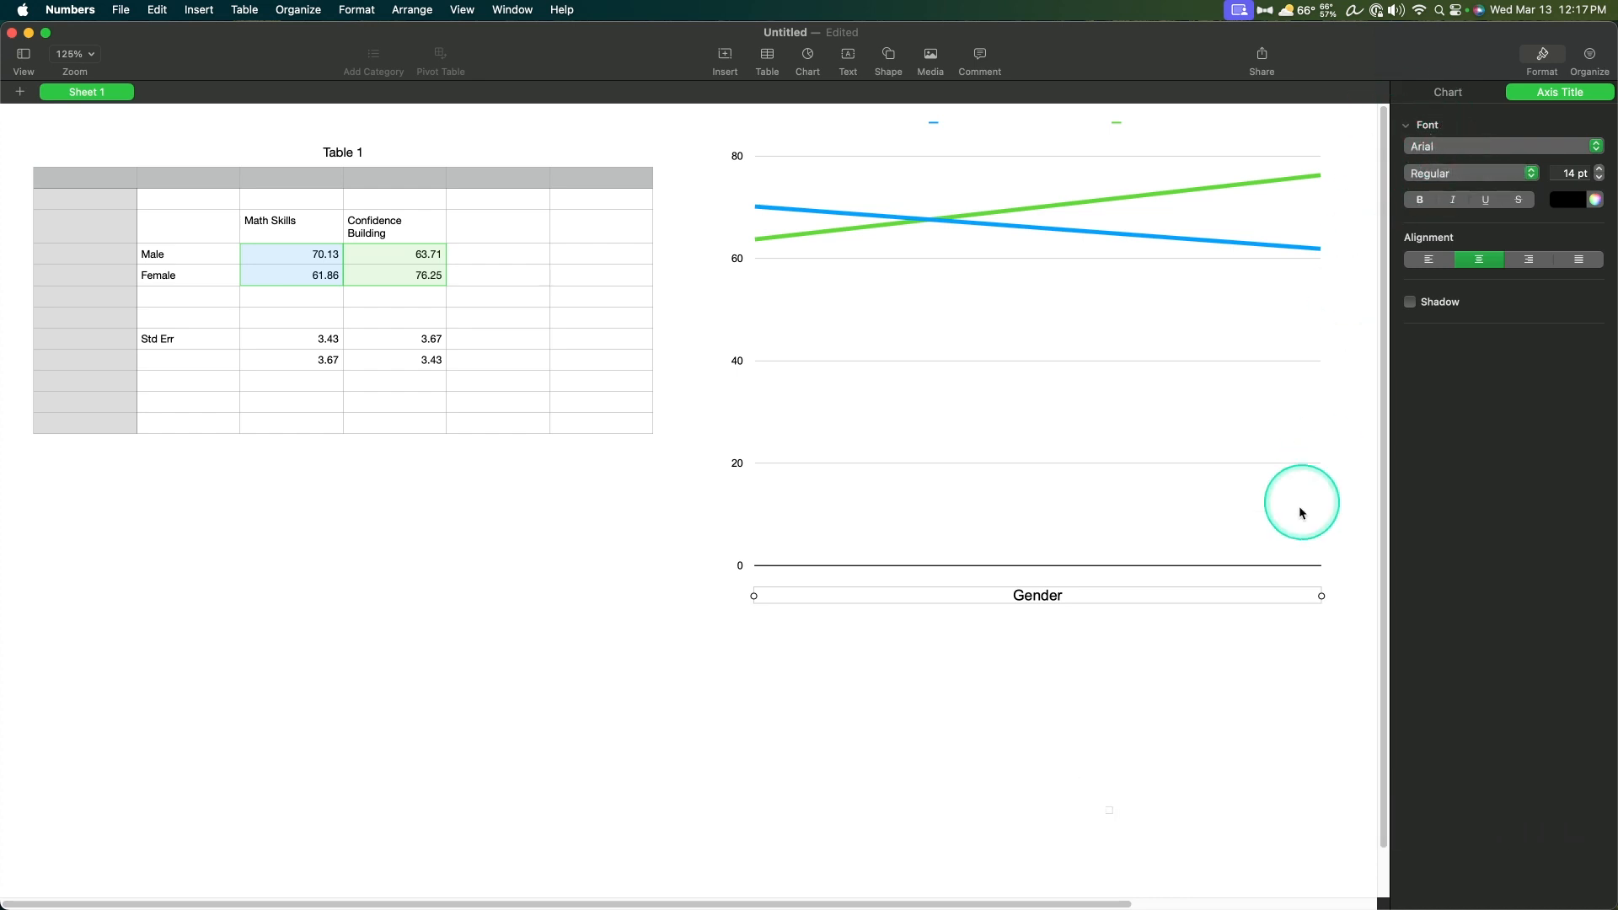
left_click(1331, 678)
Step: Replace the category axis label references with cells B4 and B5 so the labels use Male and Female
left_click(1228, 535)
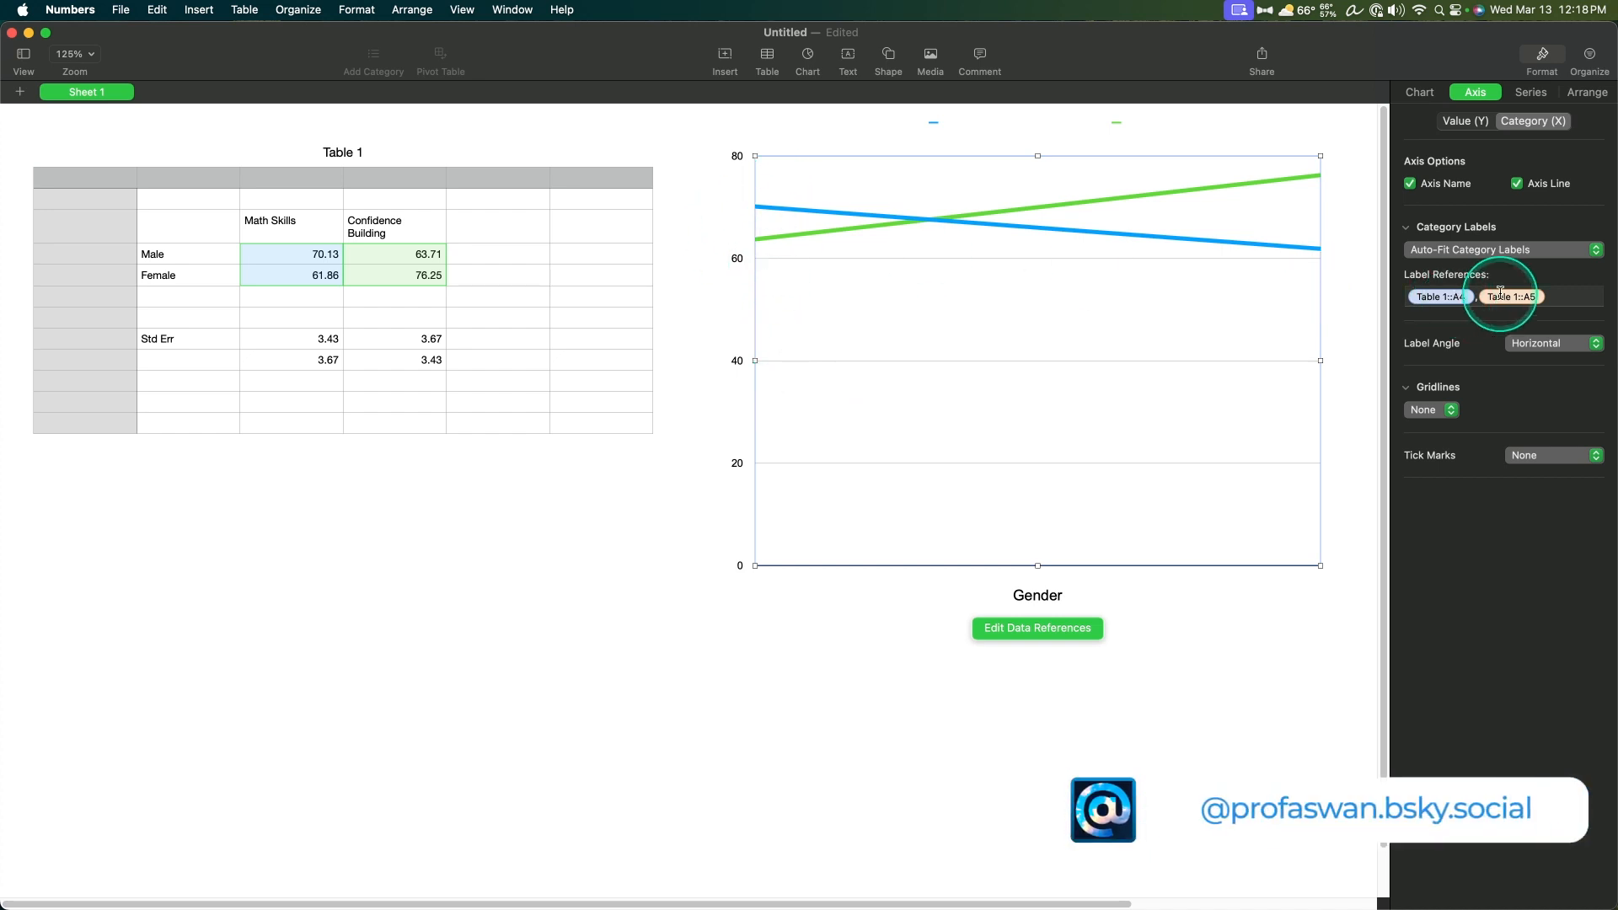
left_click(73, 211)
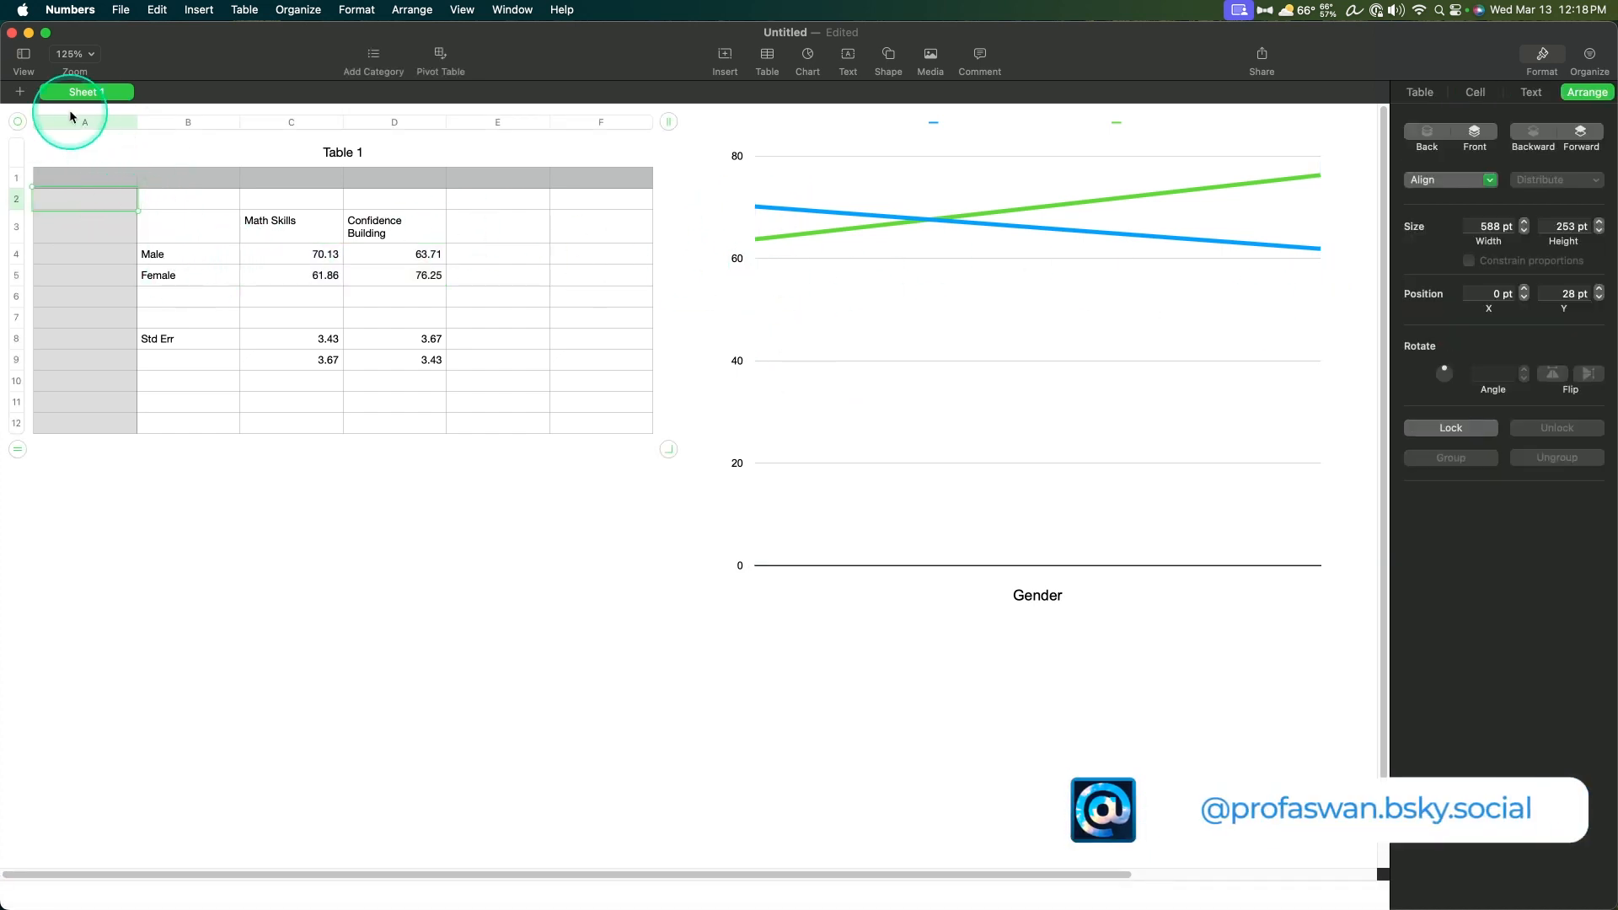
left_click(1009, 371)
left_click(1521, 297)
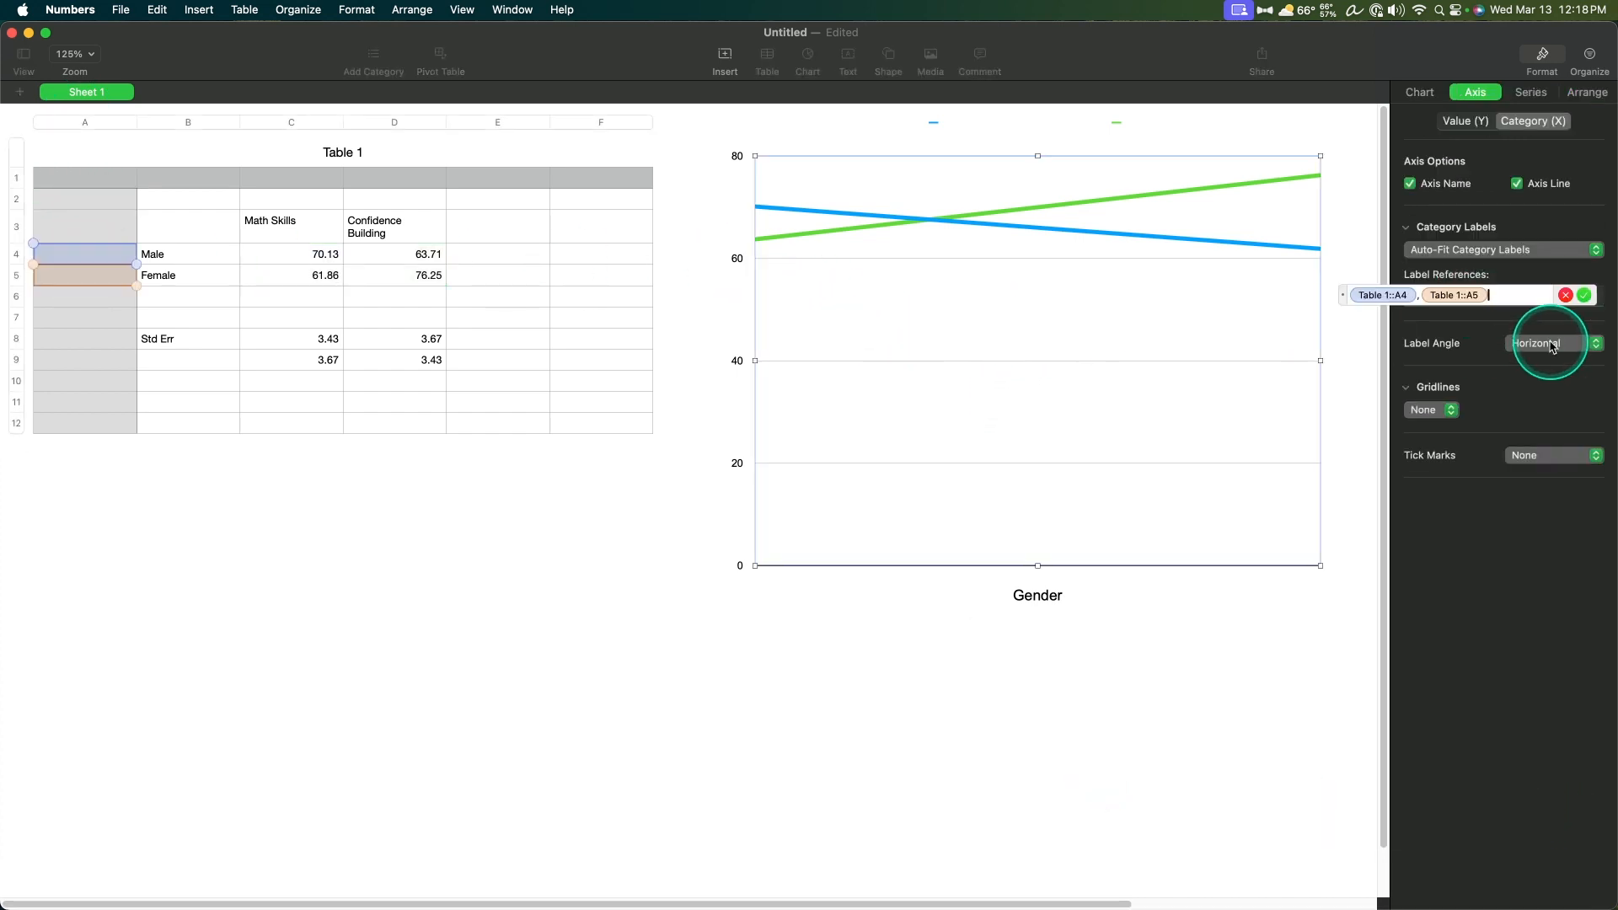
key("BackSpace")
key("BackSpace")
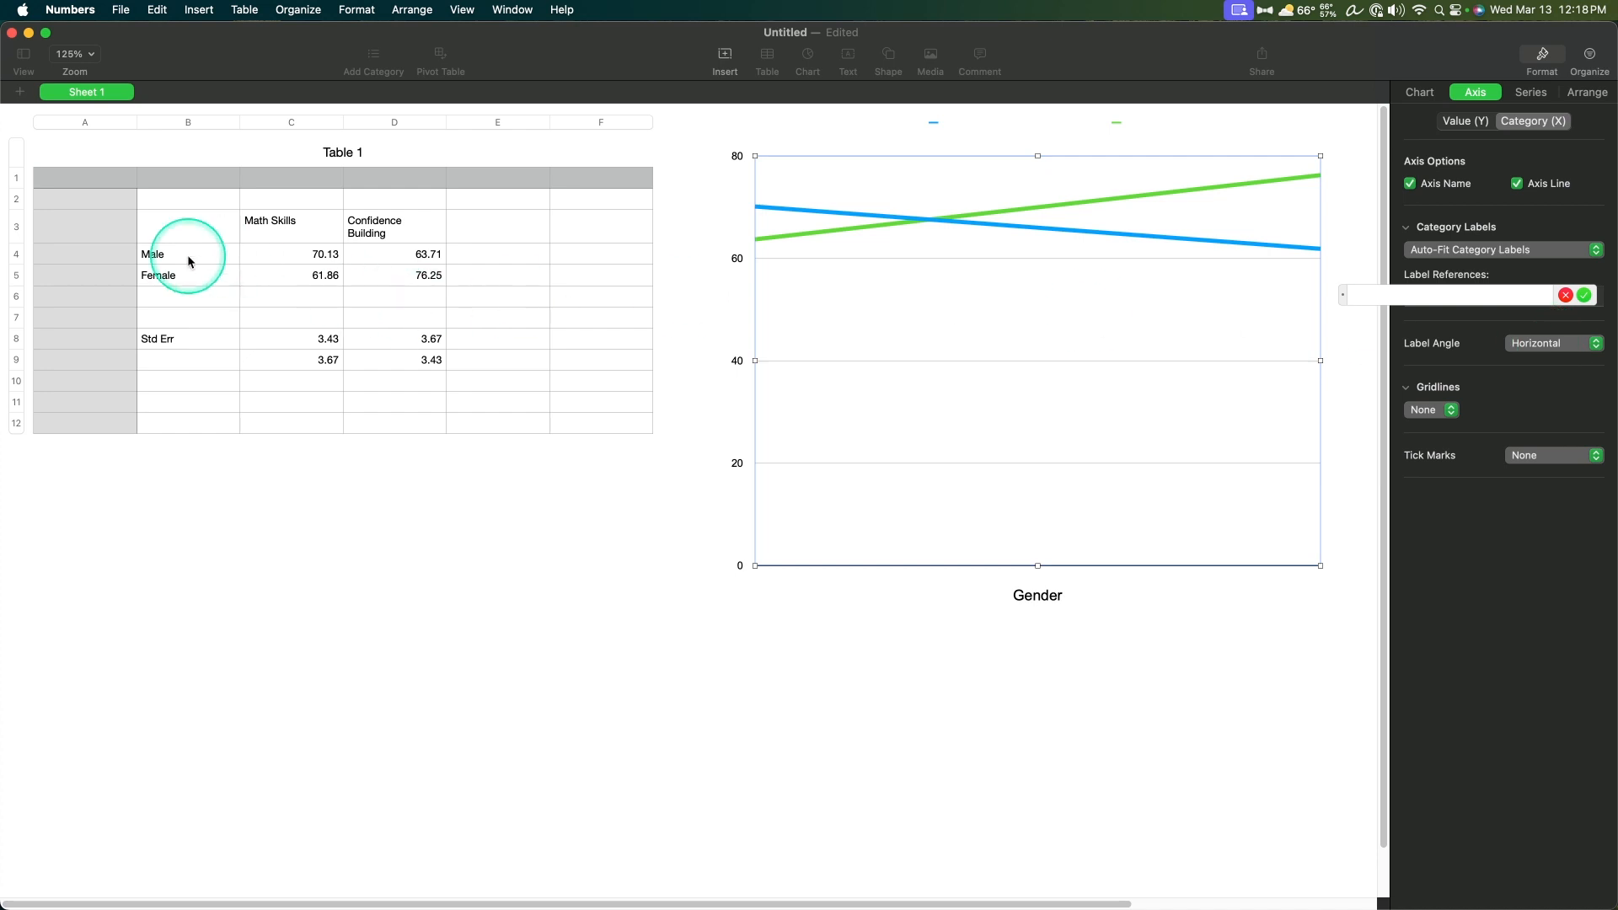
left_click_drag(187, 255, 191, 272)
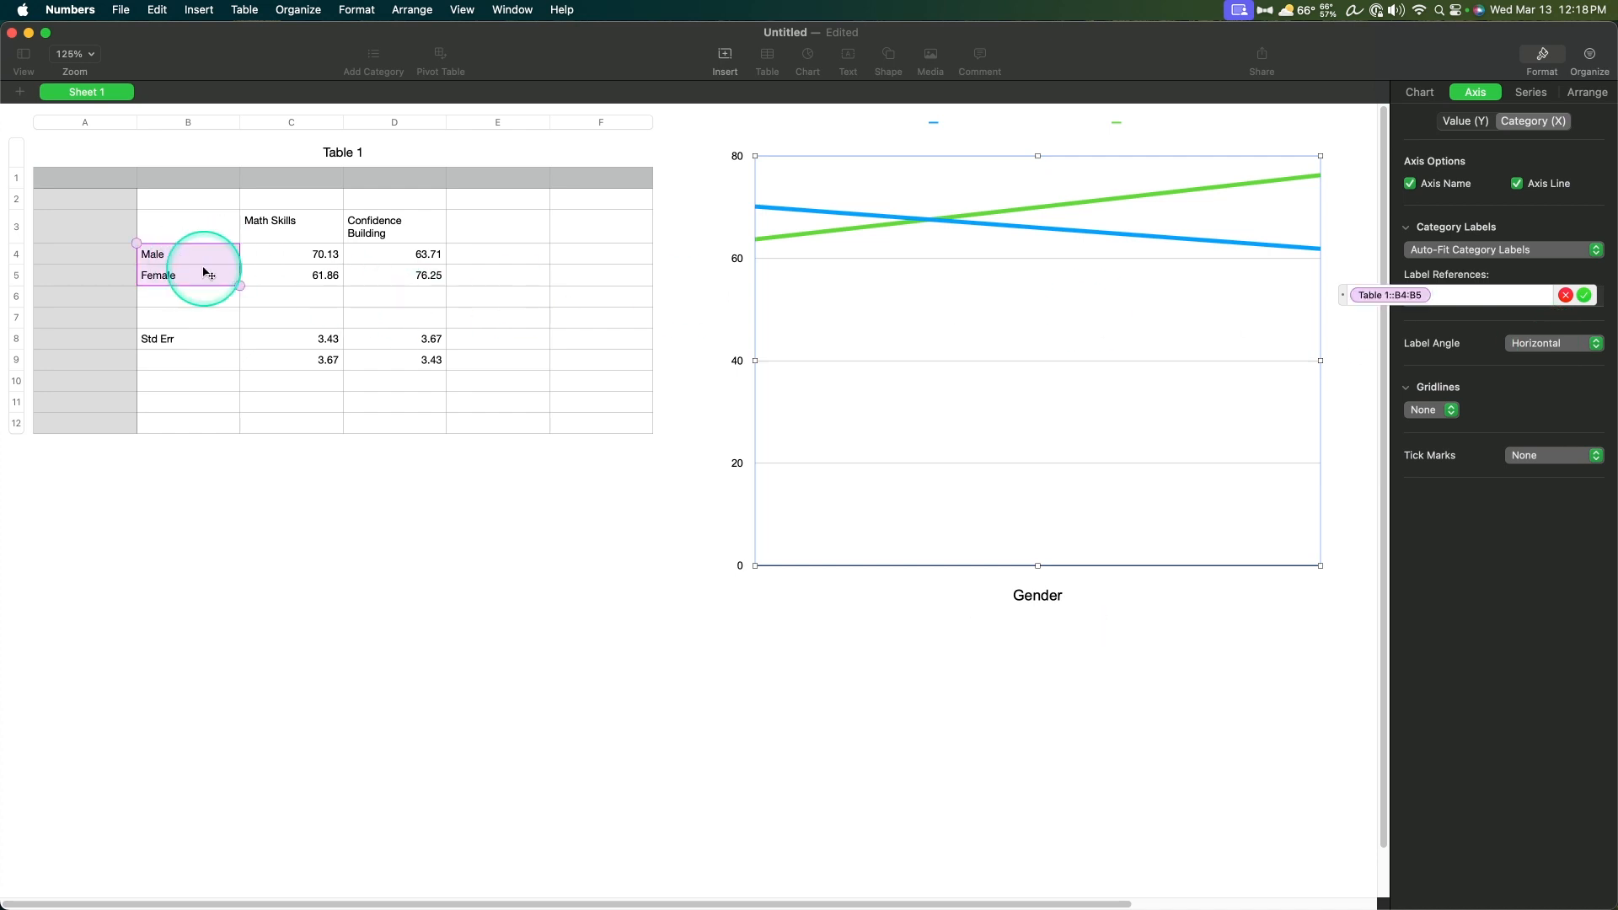
left_click(206, 254)
type(",")
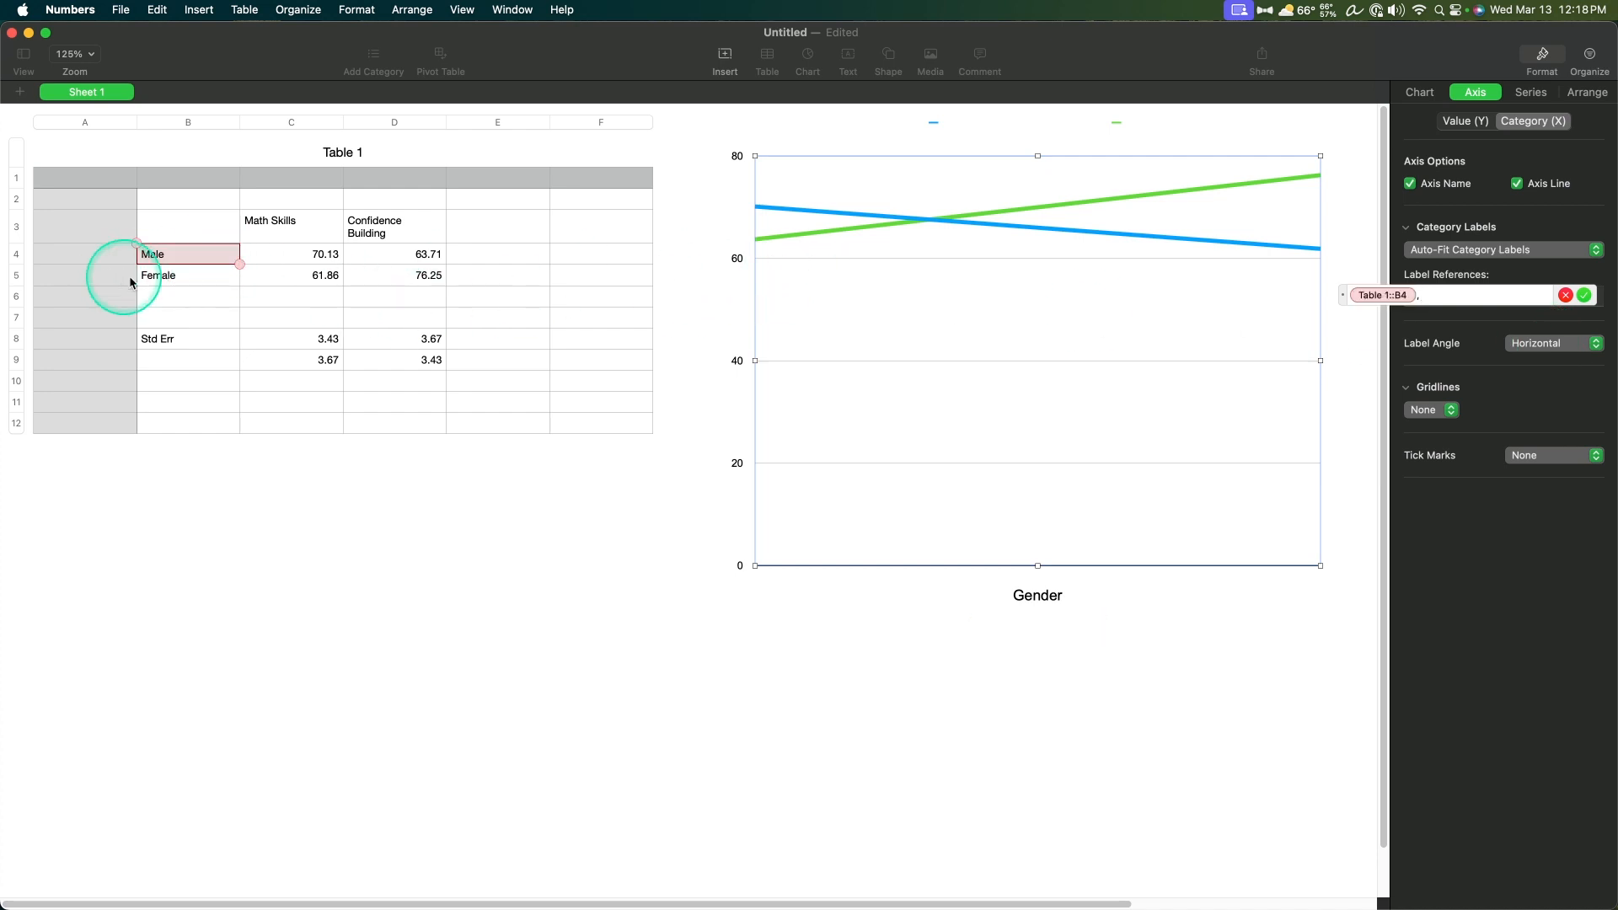
left_click(143, 275)
left_click(1584, 295)
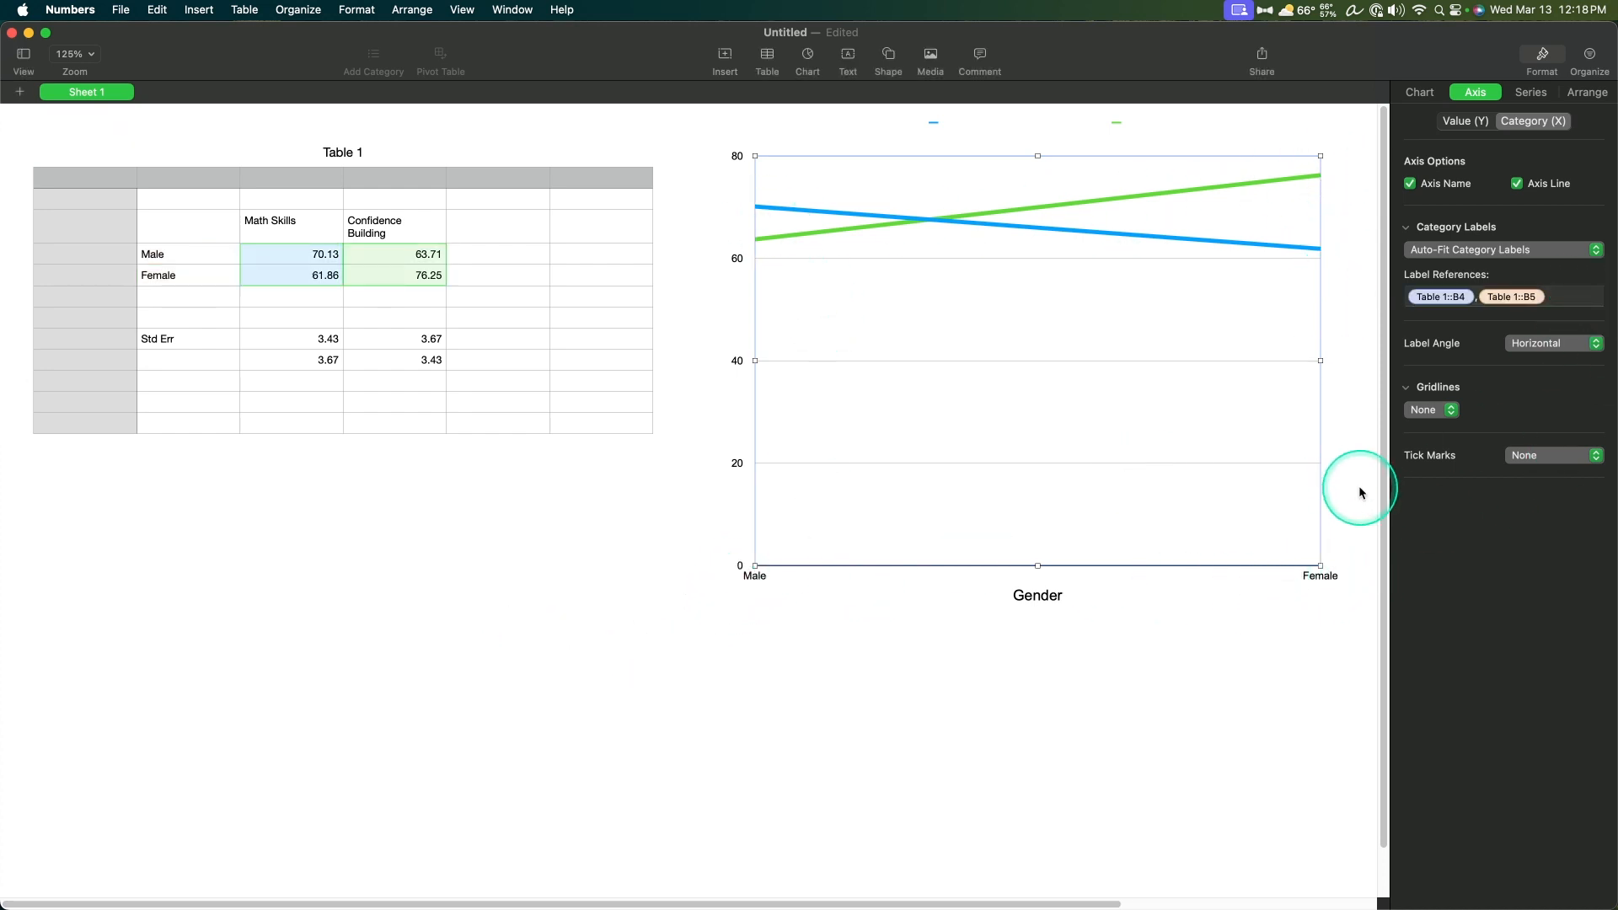
left_click(1579, 343)
left_click(1479, 346)
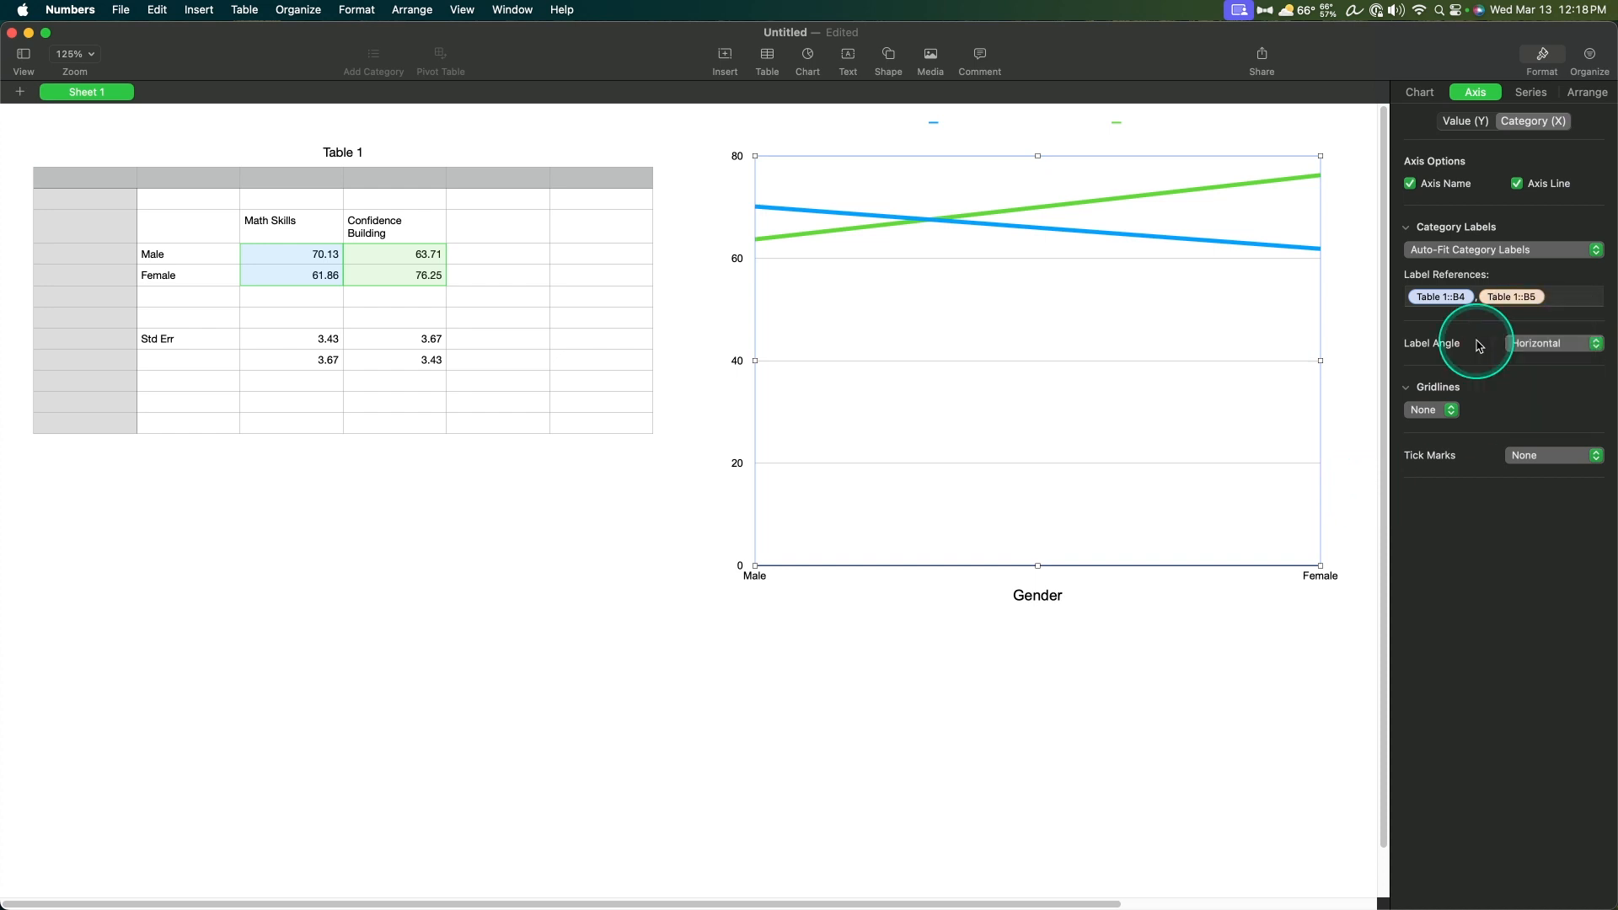
left_click(1456, 409)
left_click(1504, 407)
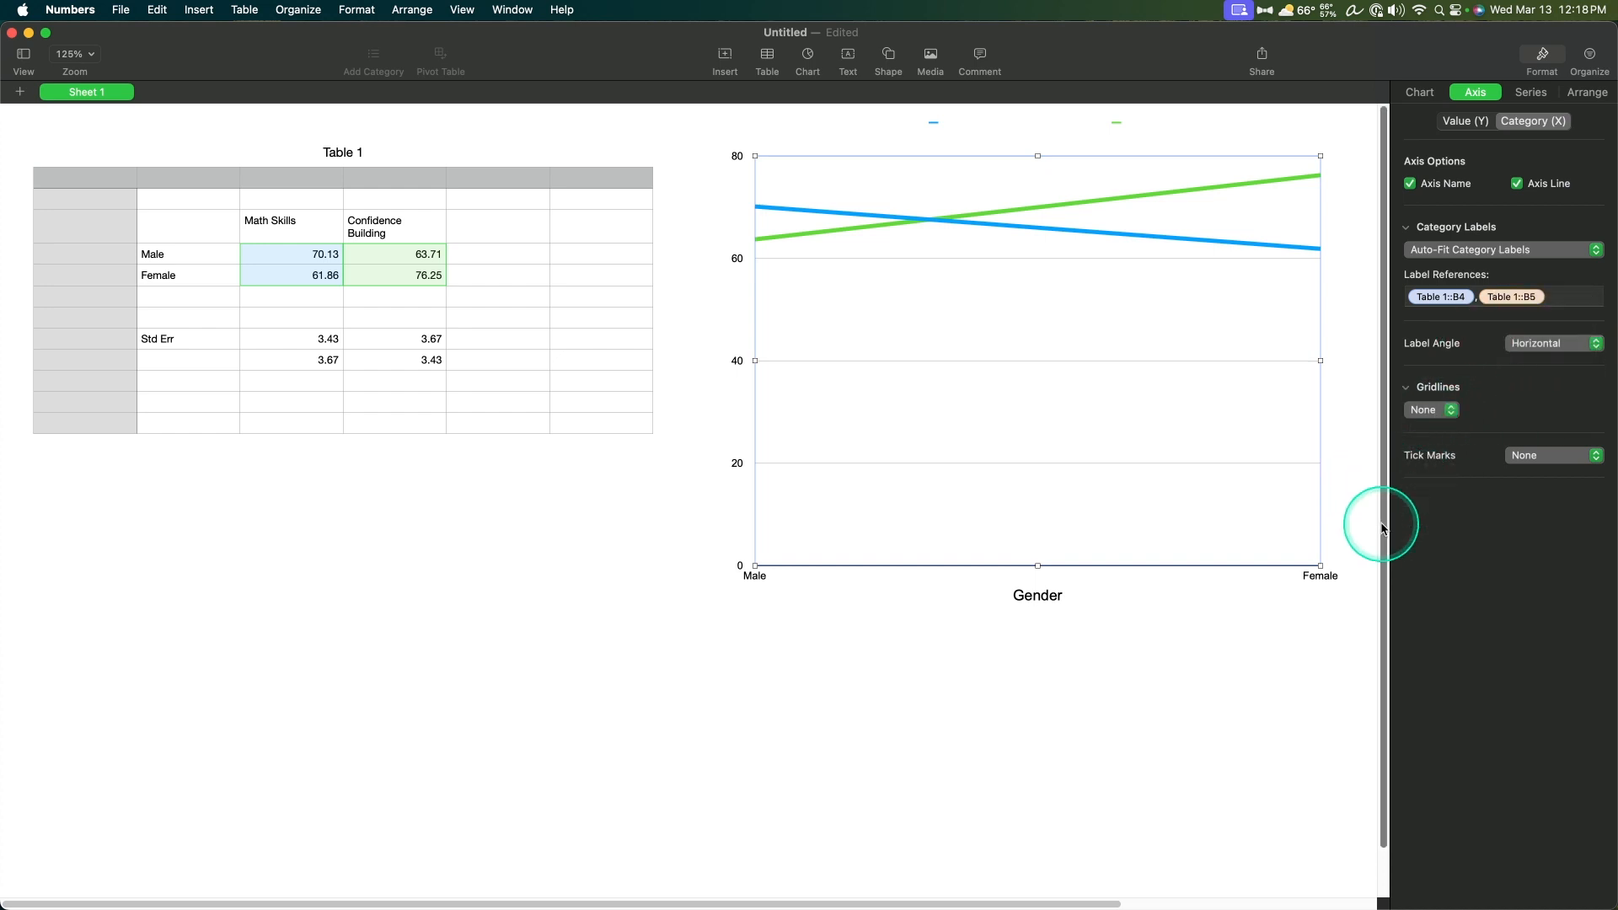
left_click(1540, 455)
left_click(1427, 479)
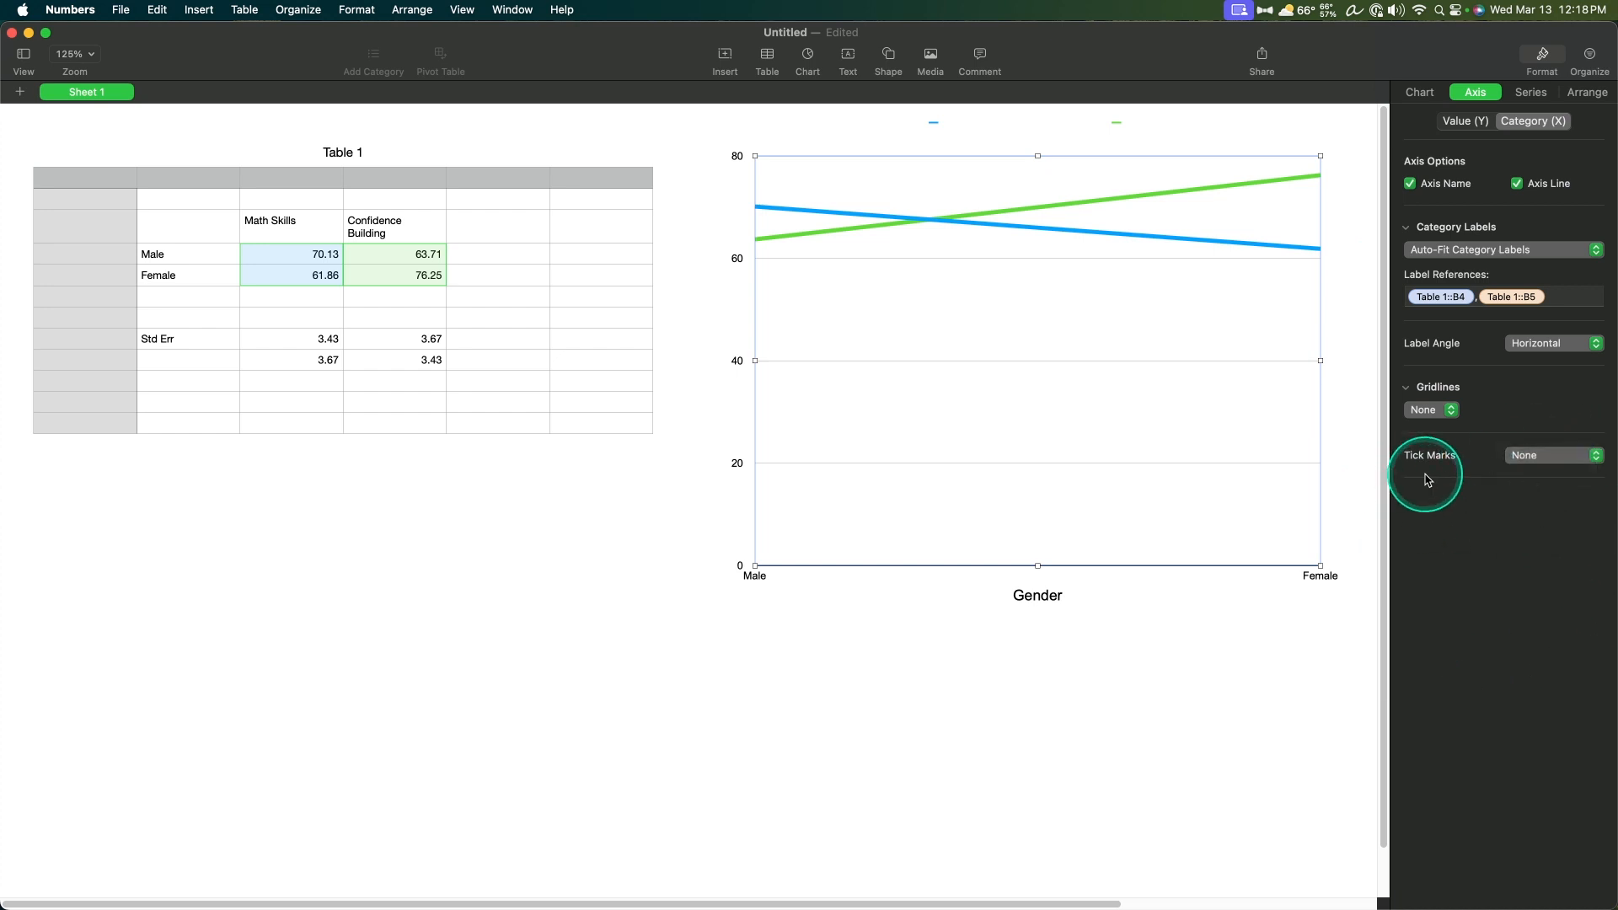
Step: Try to set the Male and Female category labels' font size to 14 pt
left_click(1321, 576)
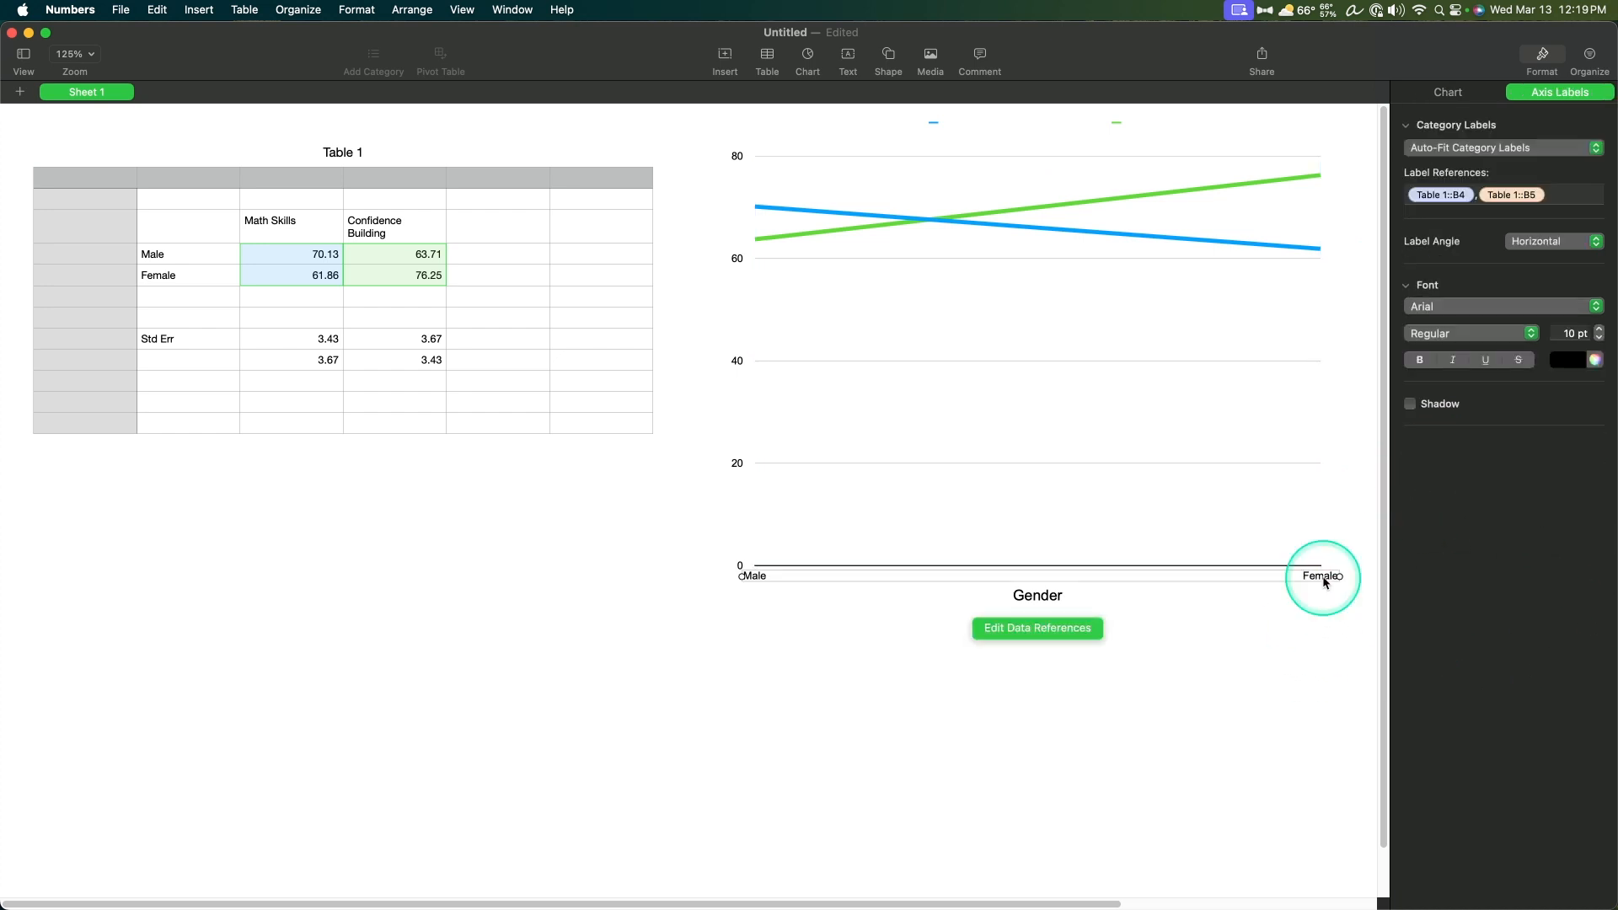
left_click(1572, 334)
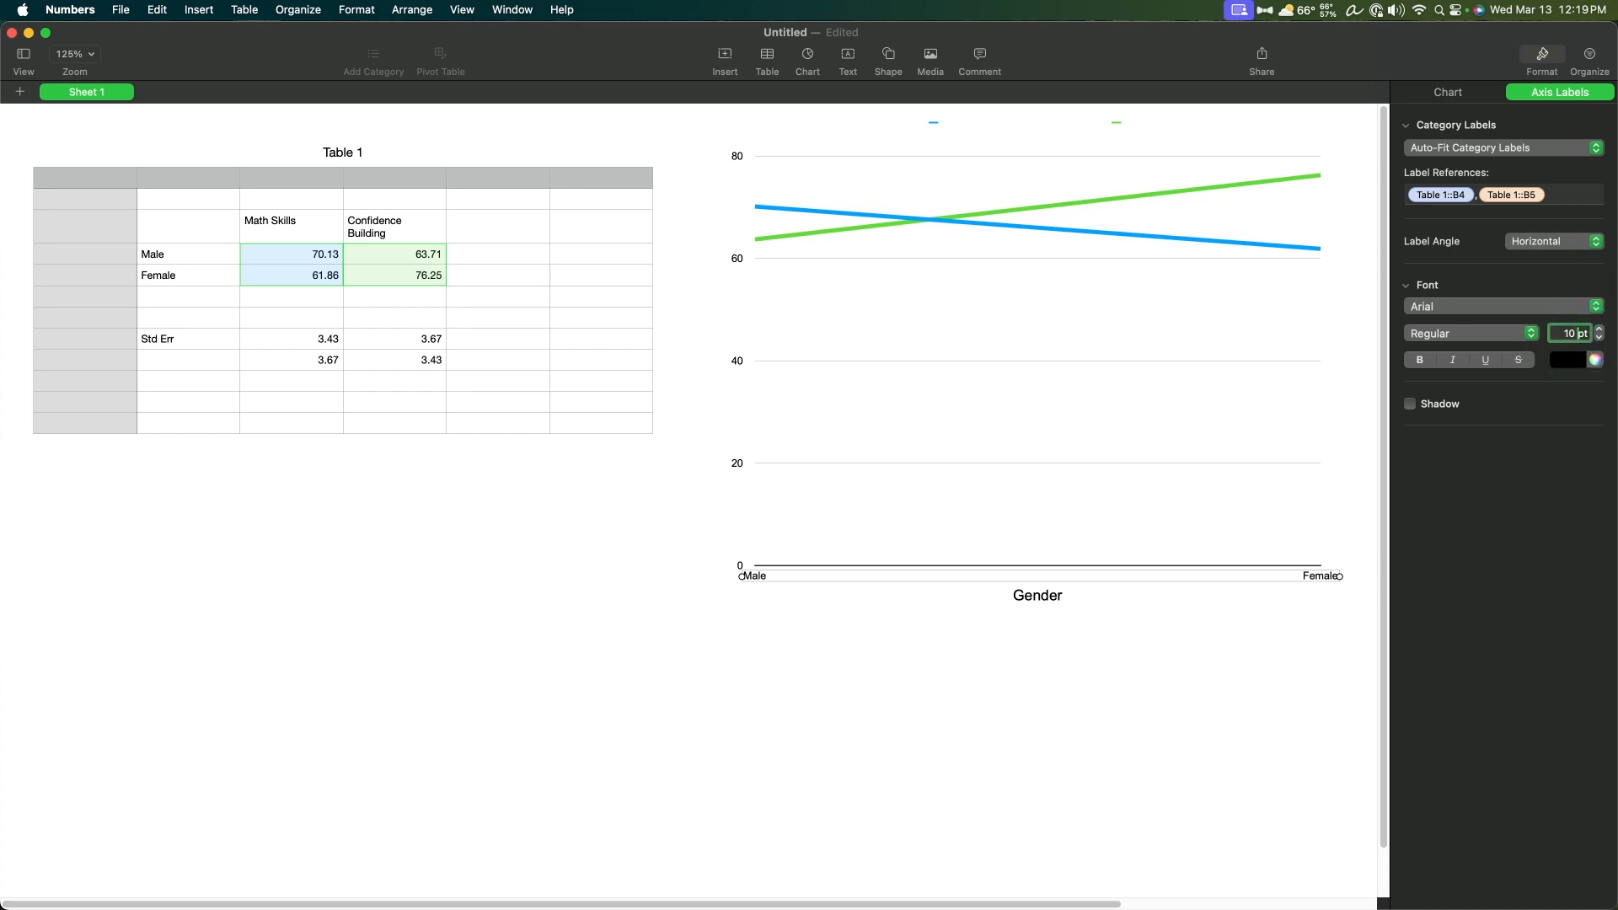
key("BackSpace")
type("4")
Step: Try Show All Category Labels and Custom Category Intervals for the category axis, returning to Auto-Fit Category Labels
left_click(1512, 148)
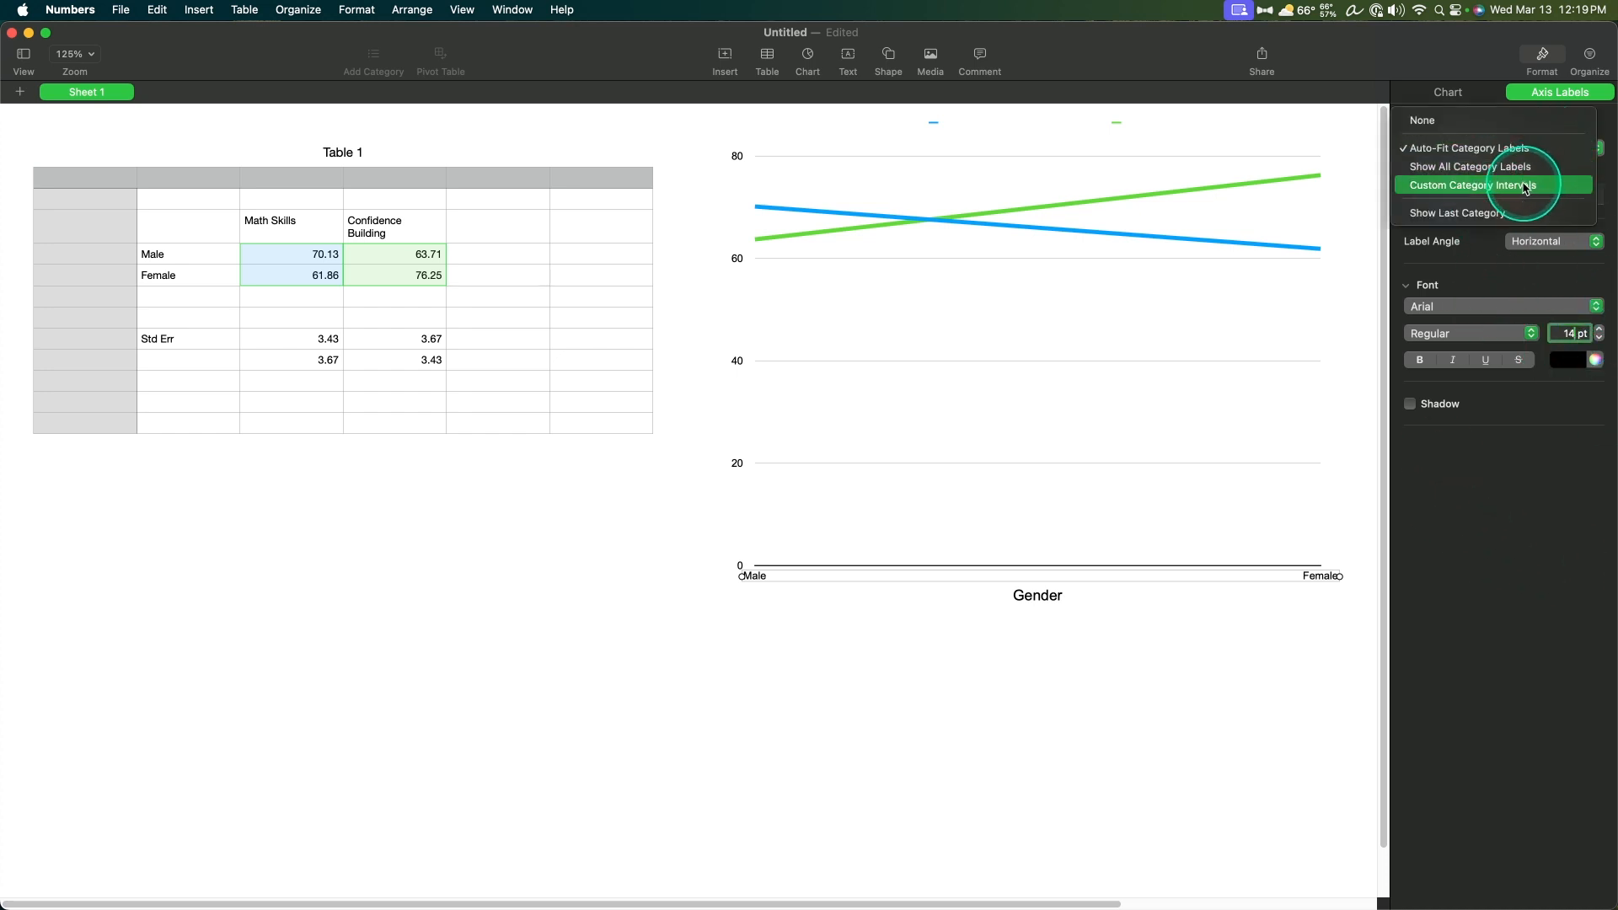
left_click(1516, 166)
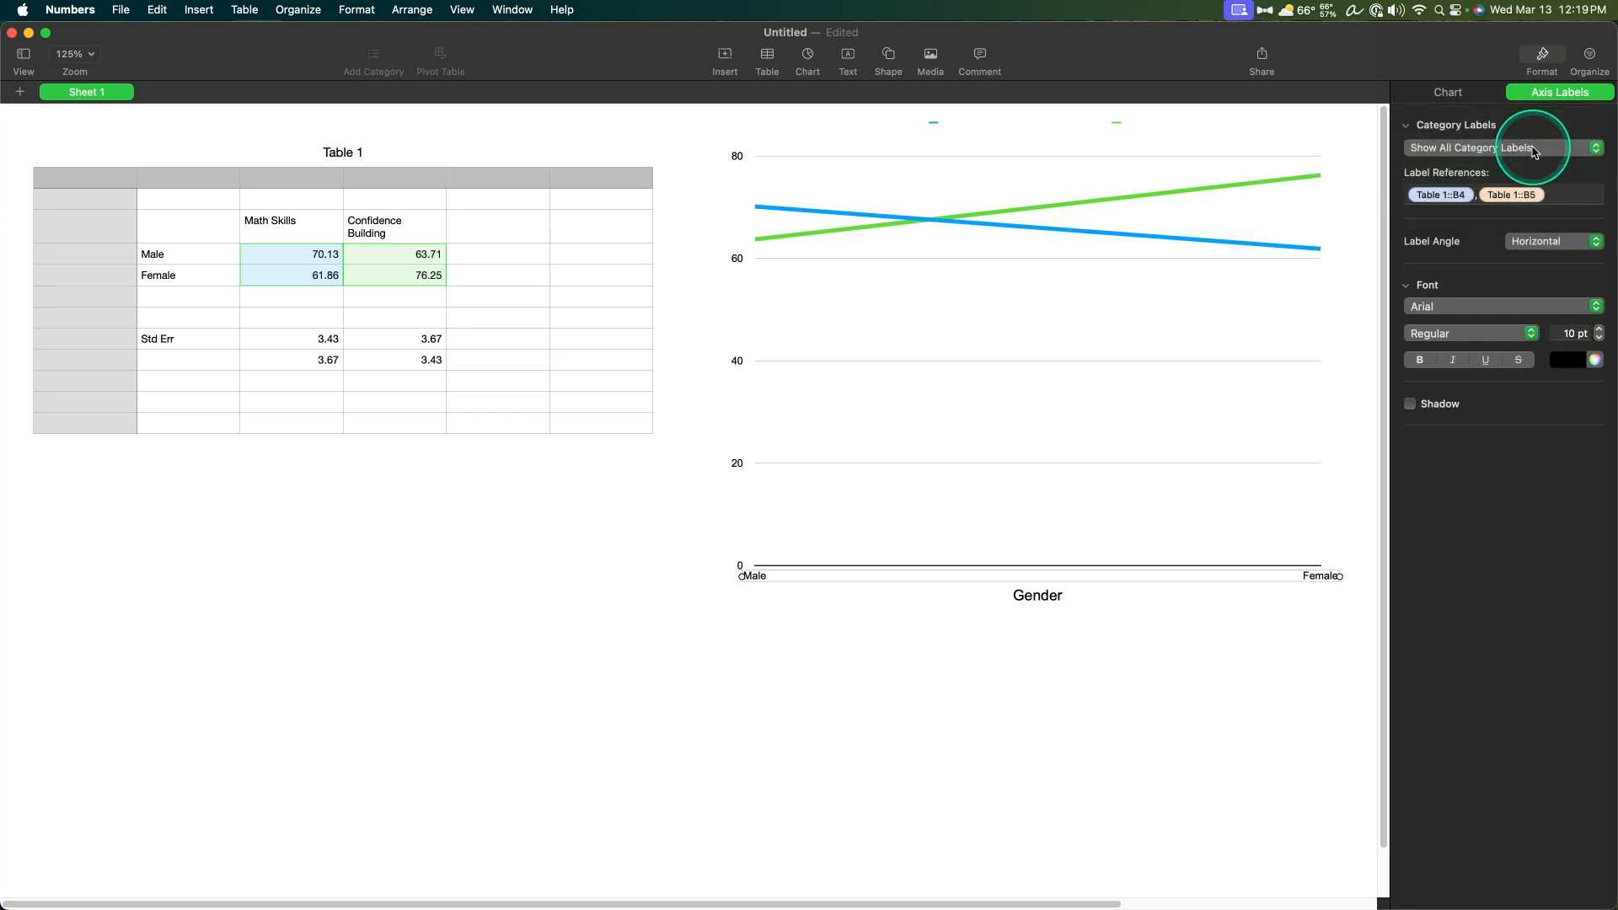
left_click(1534, 152)
left_click(1538, 166)
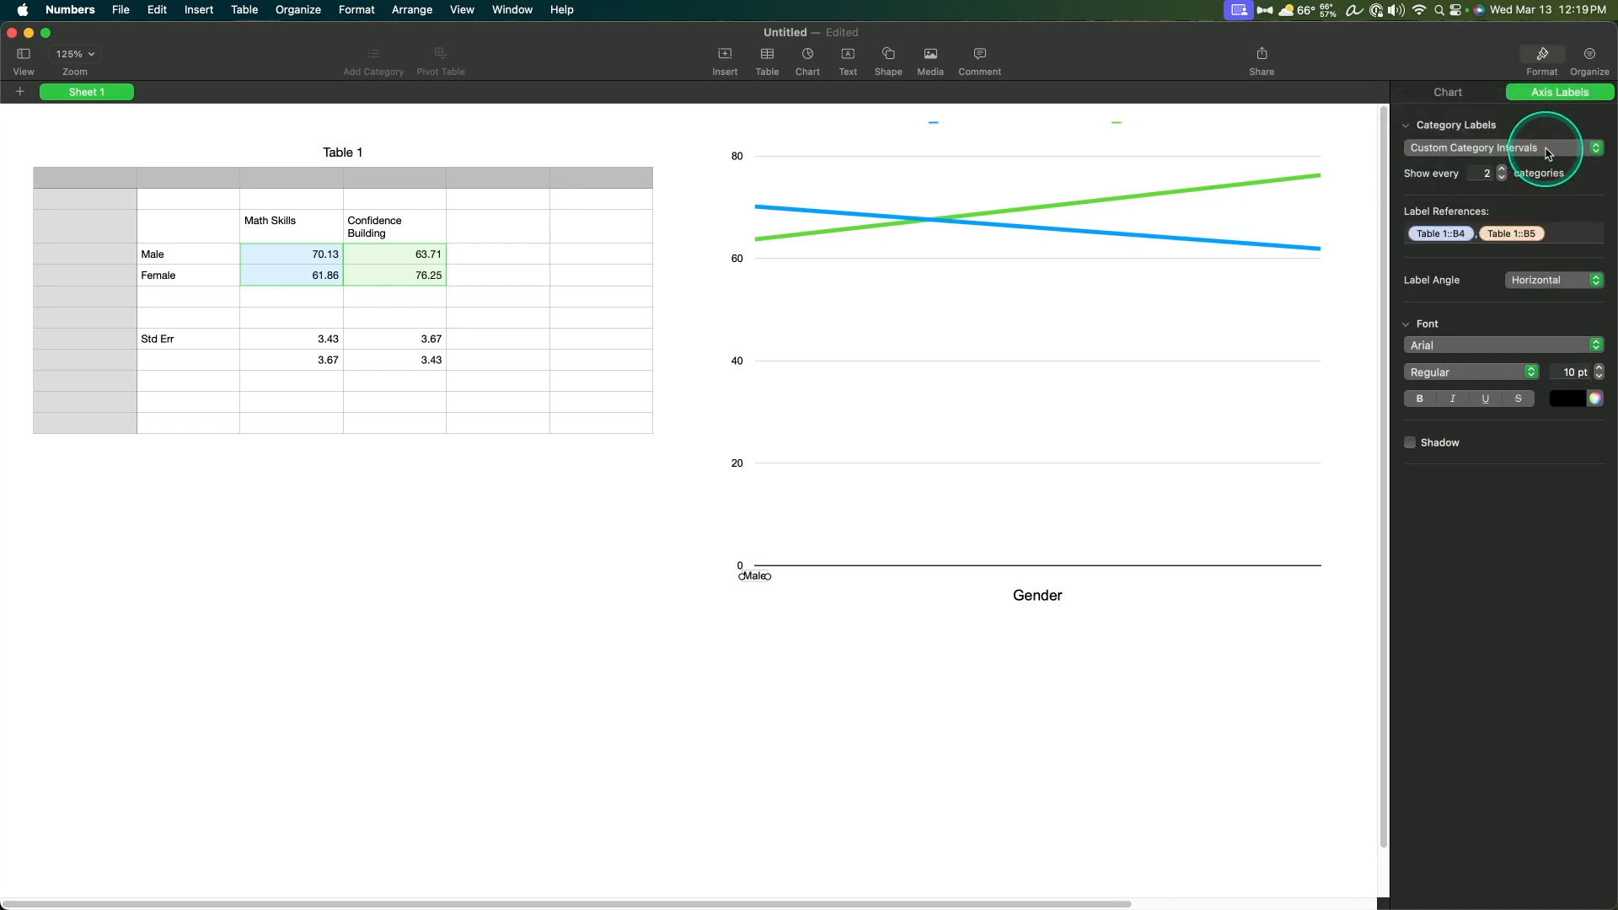
left_click(1547, 154)
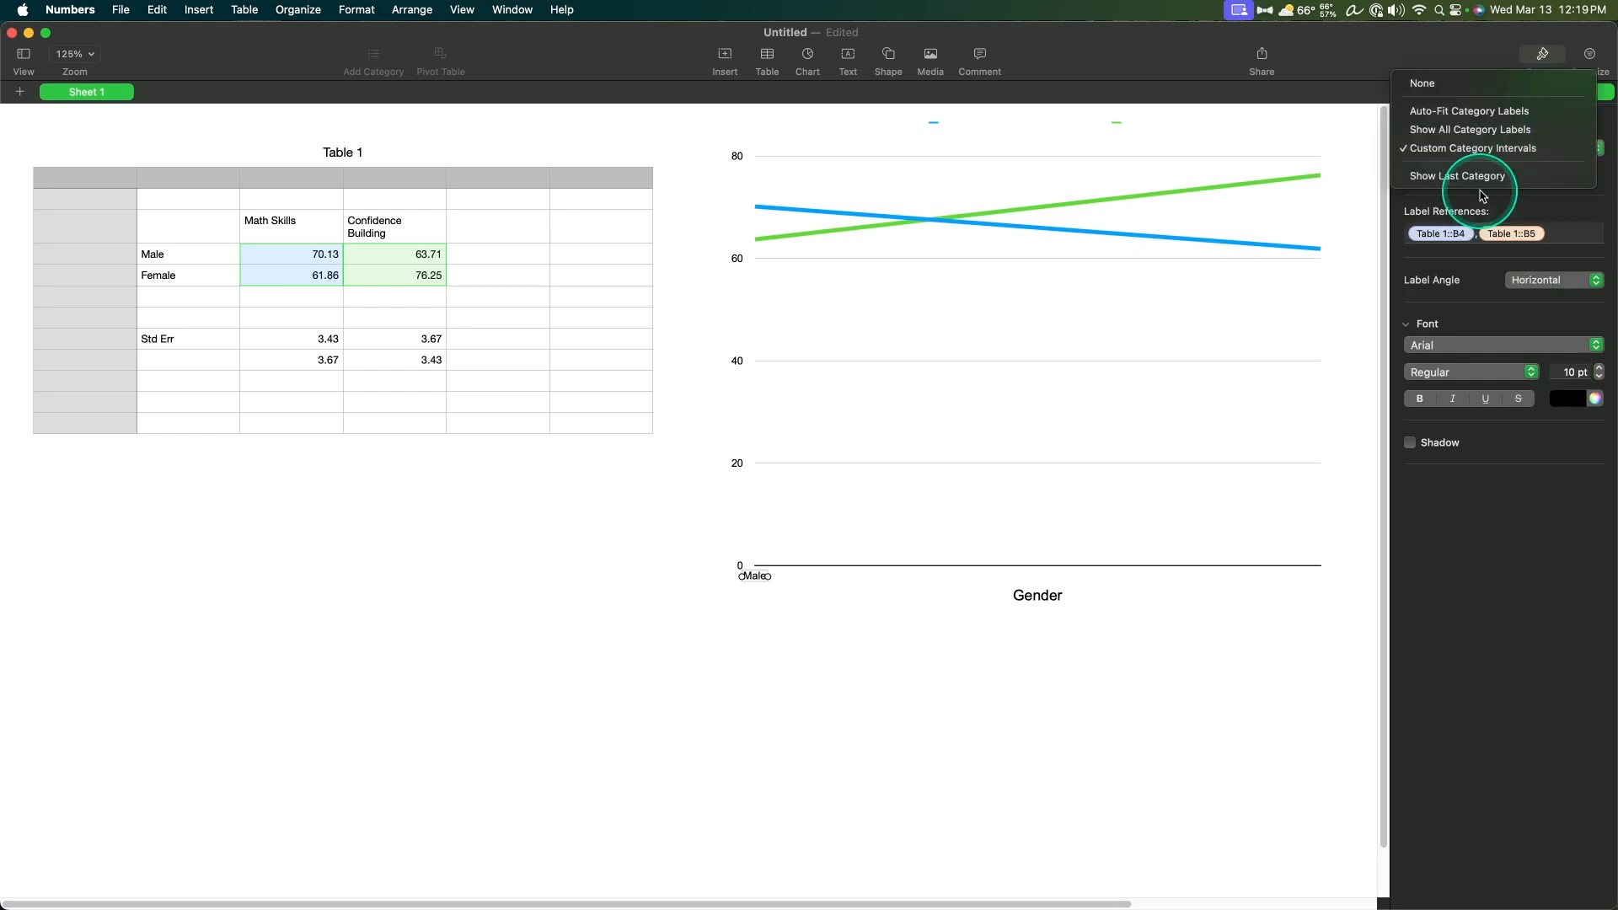
left_click(1525, 116)
left_click(1335, 582)
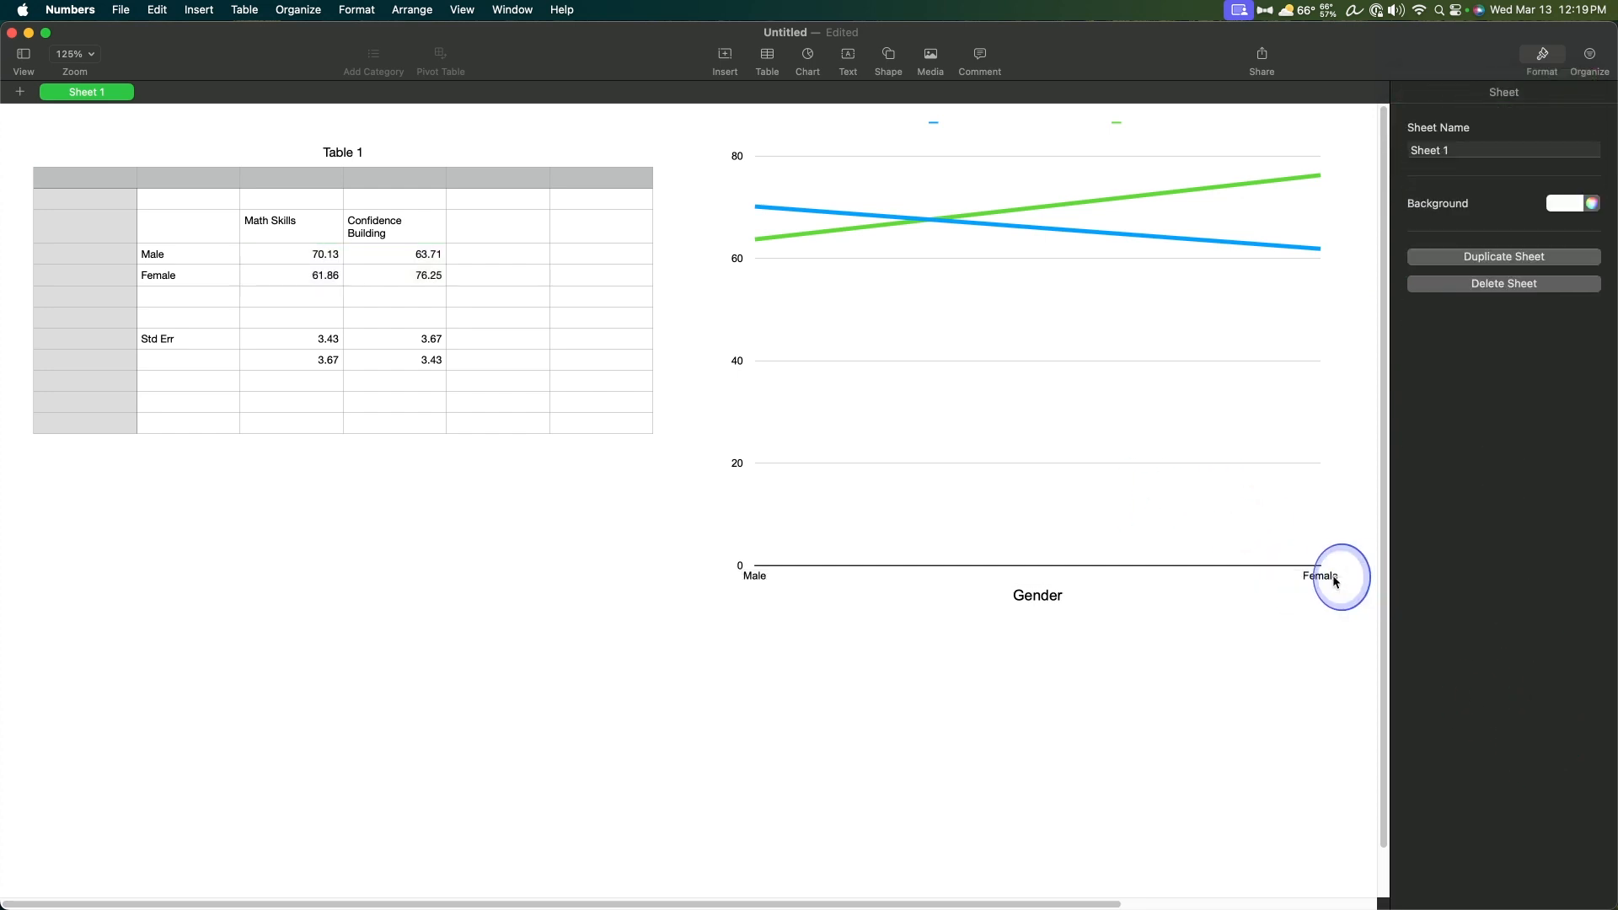
left_click(1322, 576)
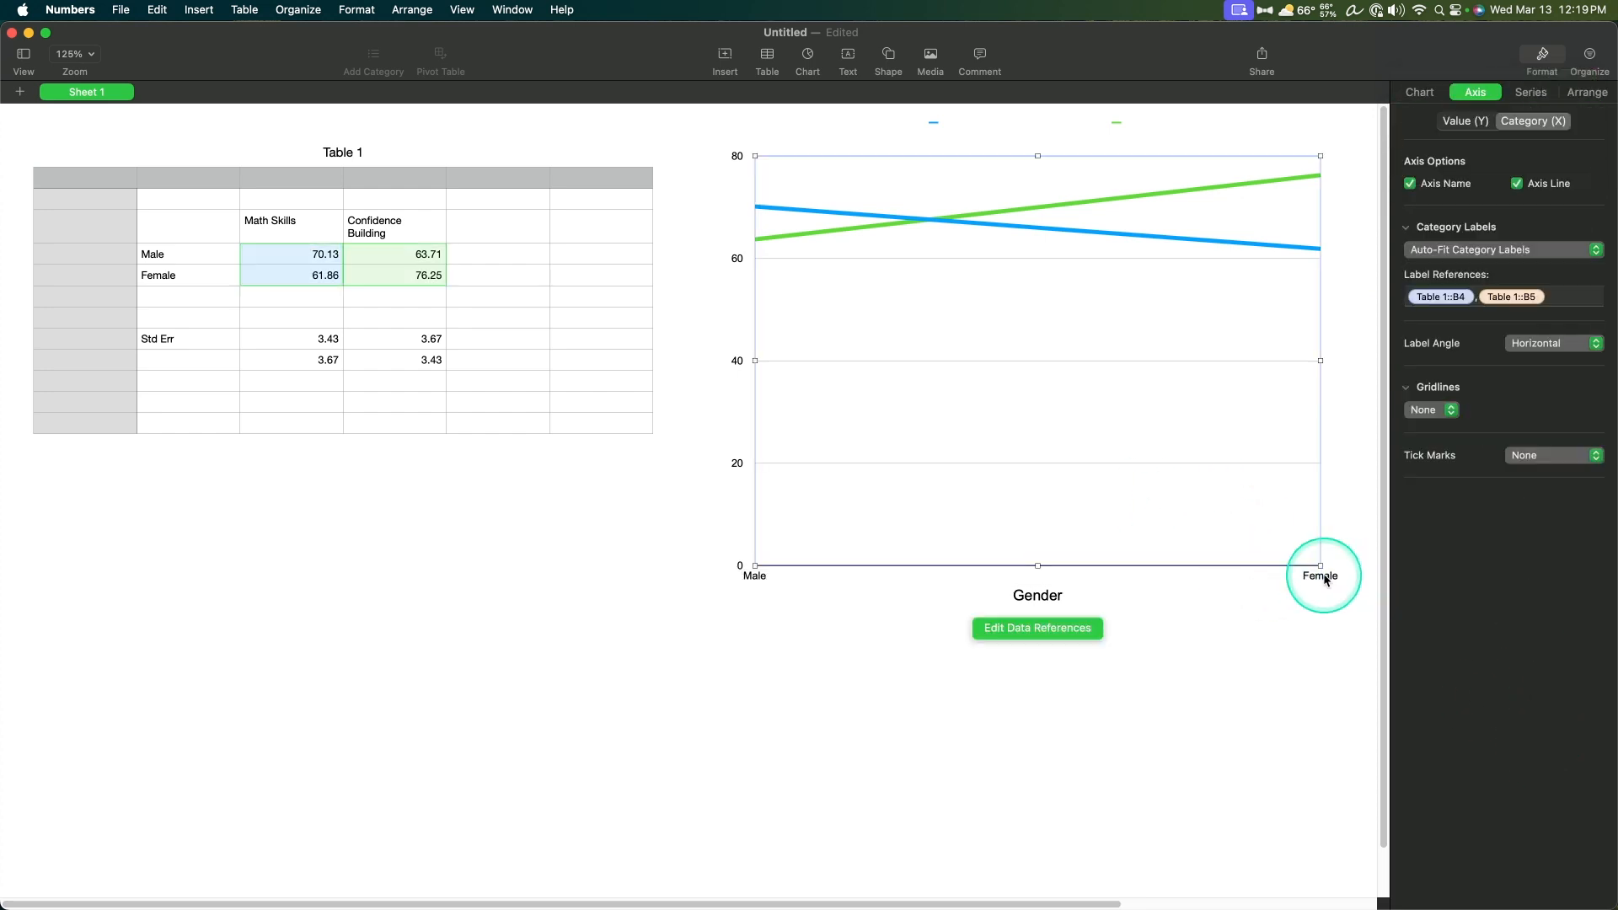
left_click(743, 581)
left_click(1049, 581)
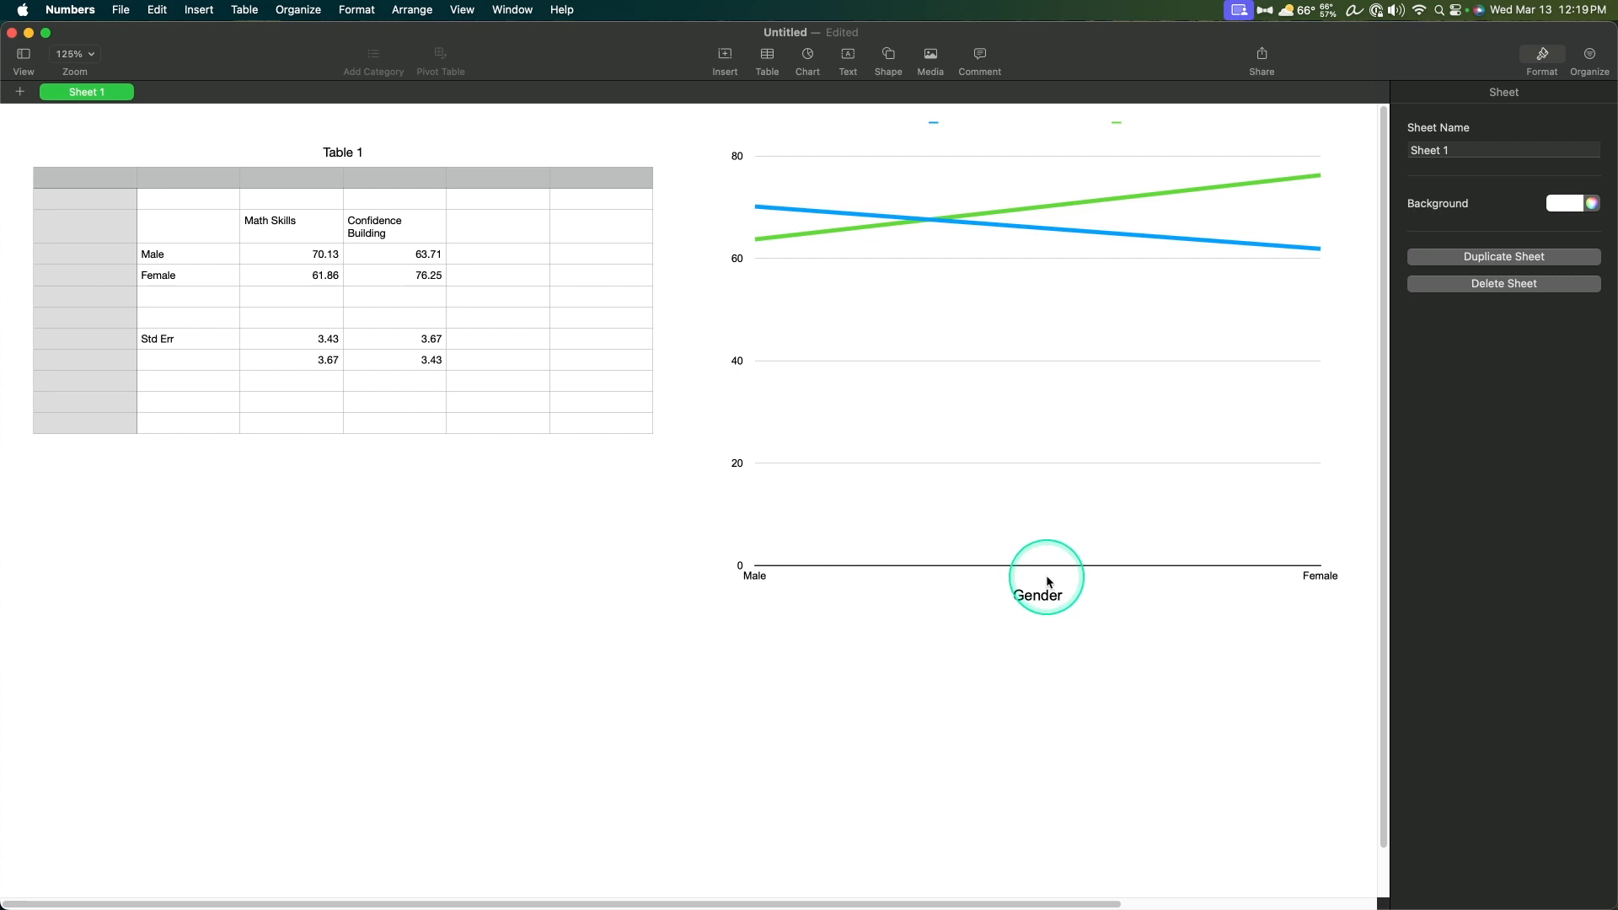
Step: Show the value (Y) axis name and title it "Math Test Score (out of 100)"
left_click(1195, 585)
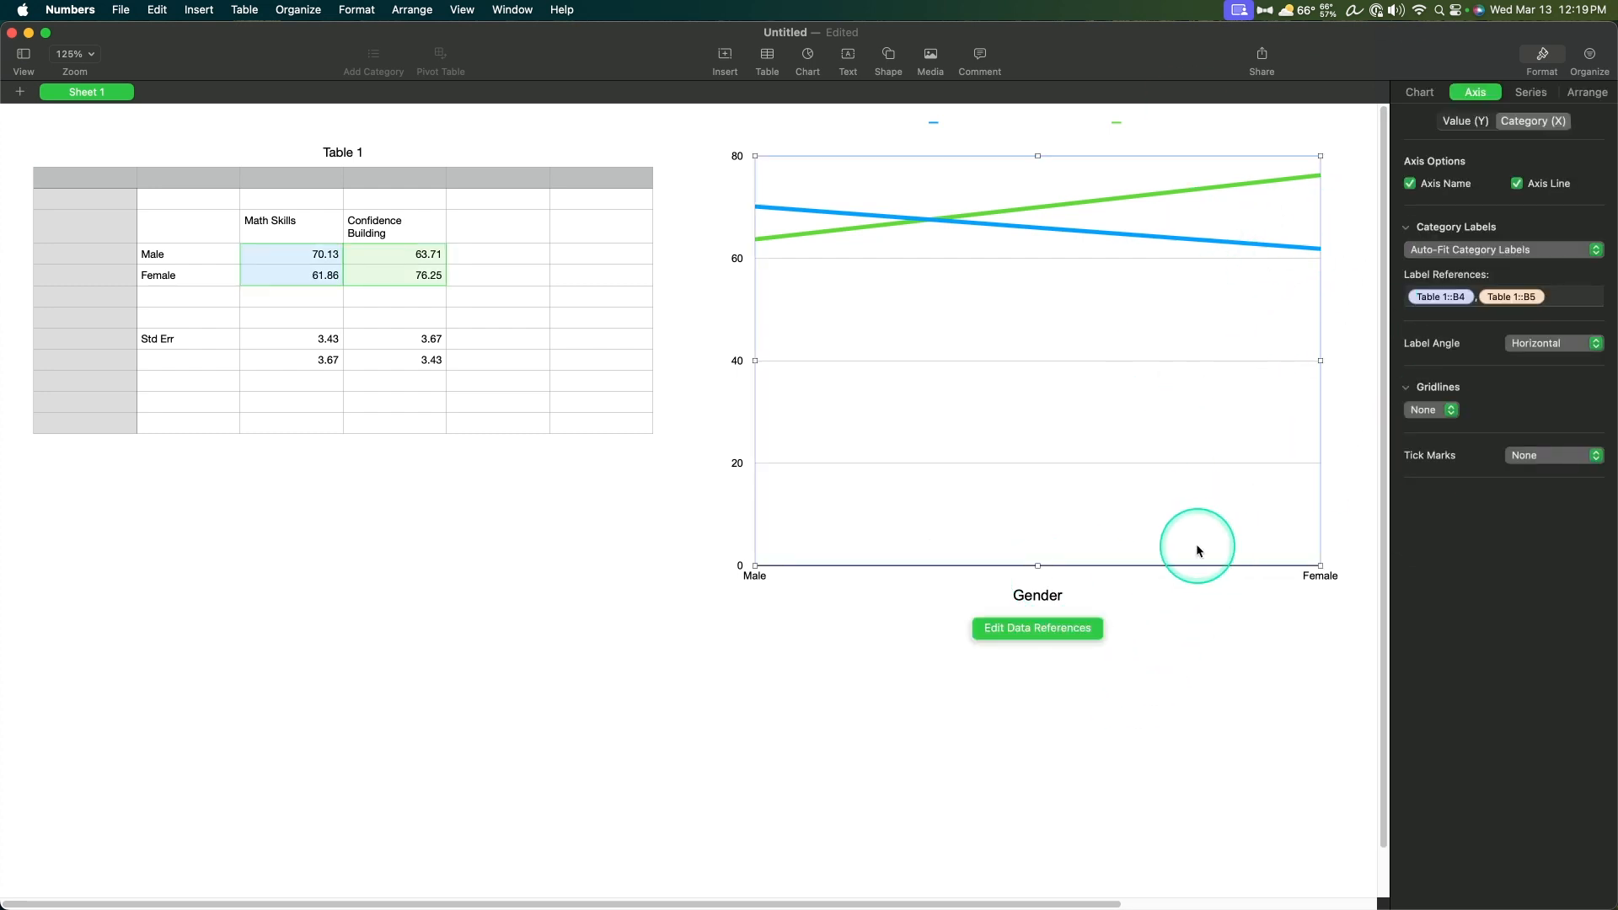
left_click(1465, 121)
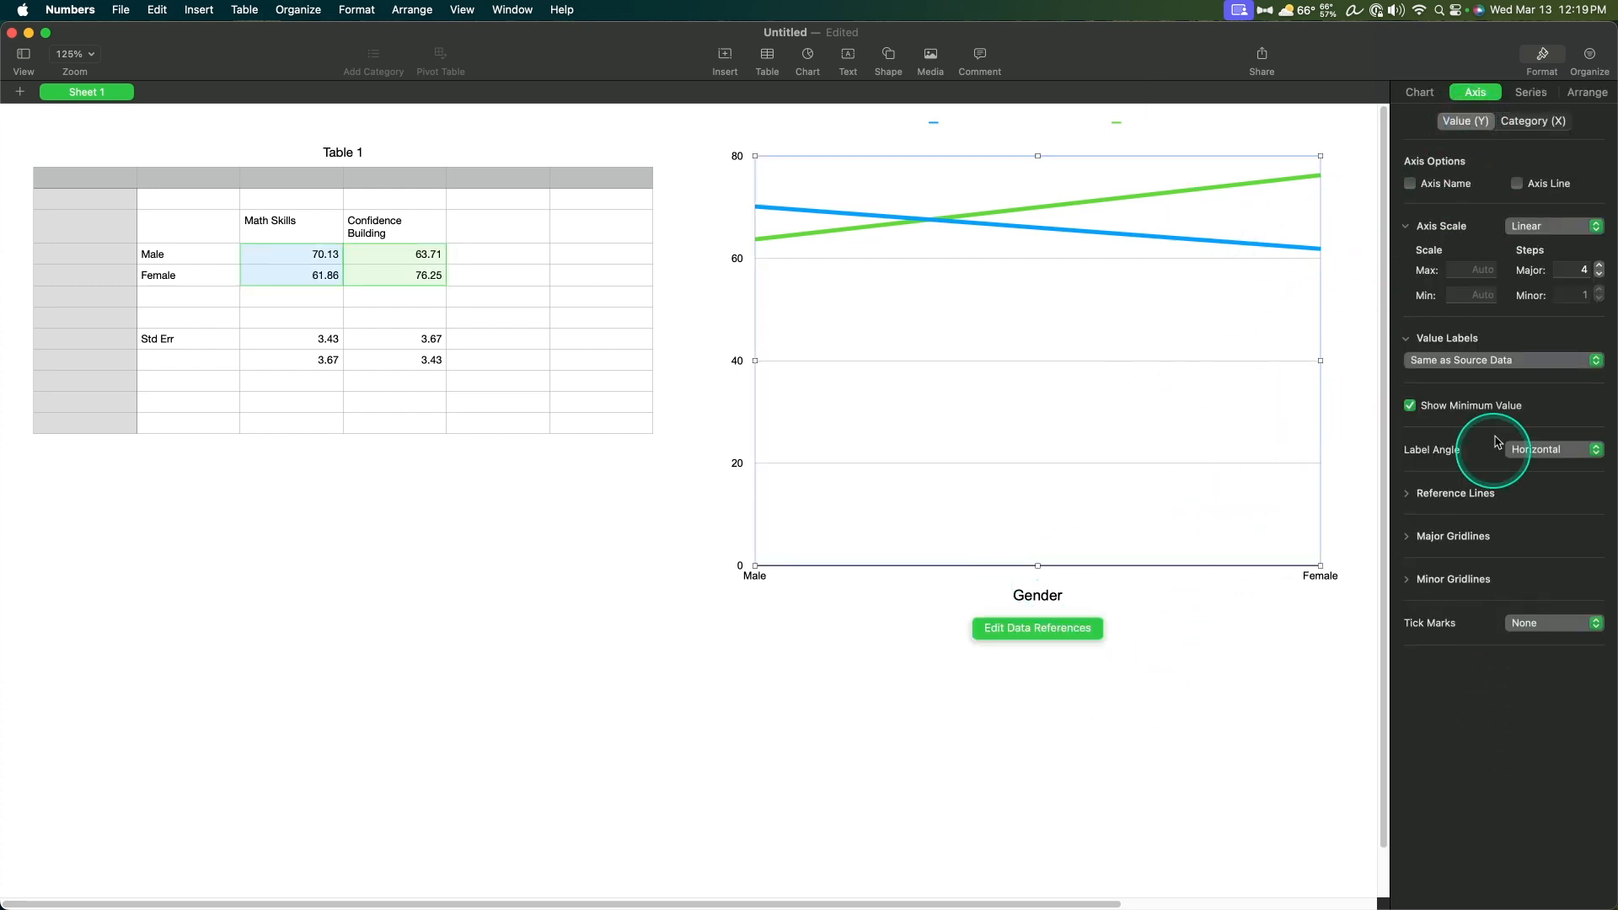
left_click(1419, 187)
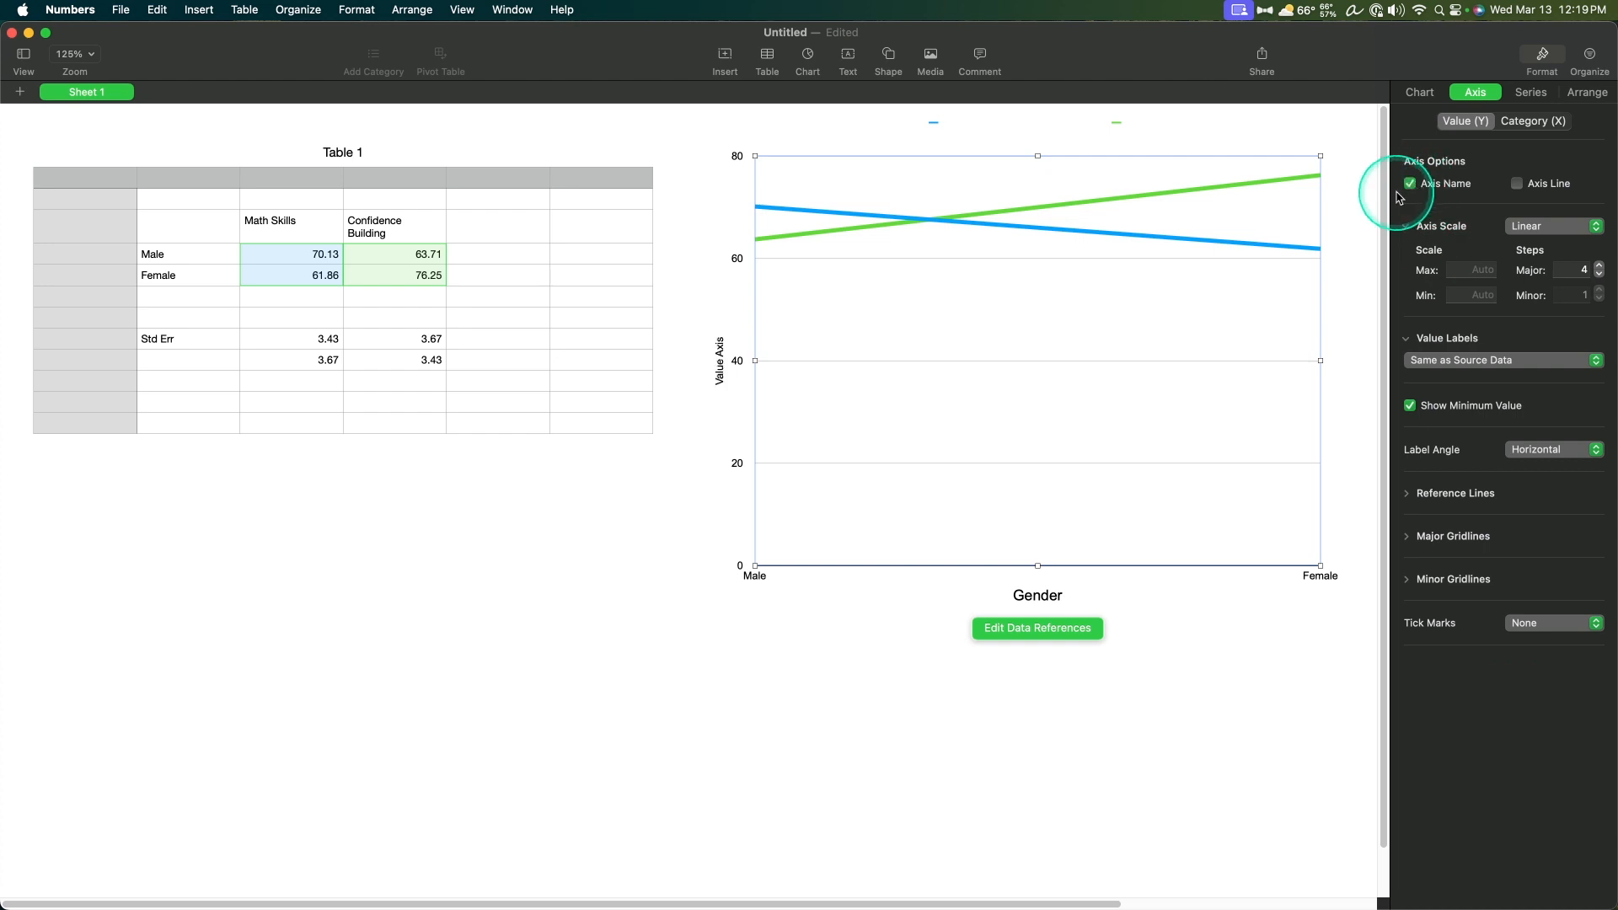
left_click(719, 357)
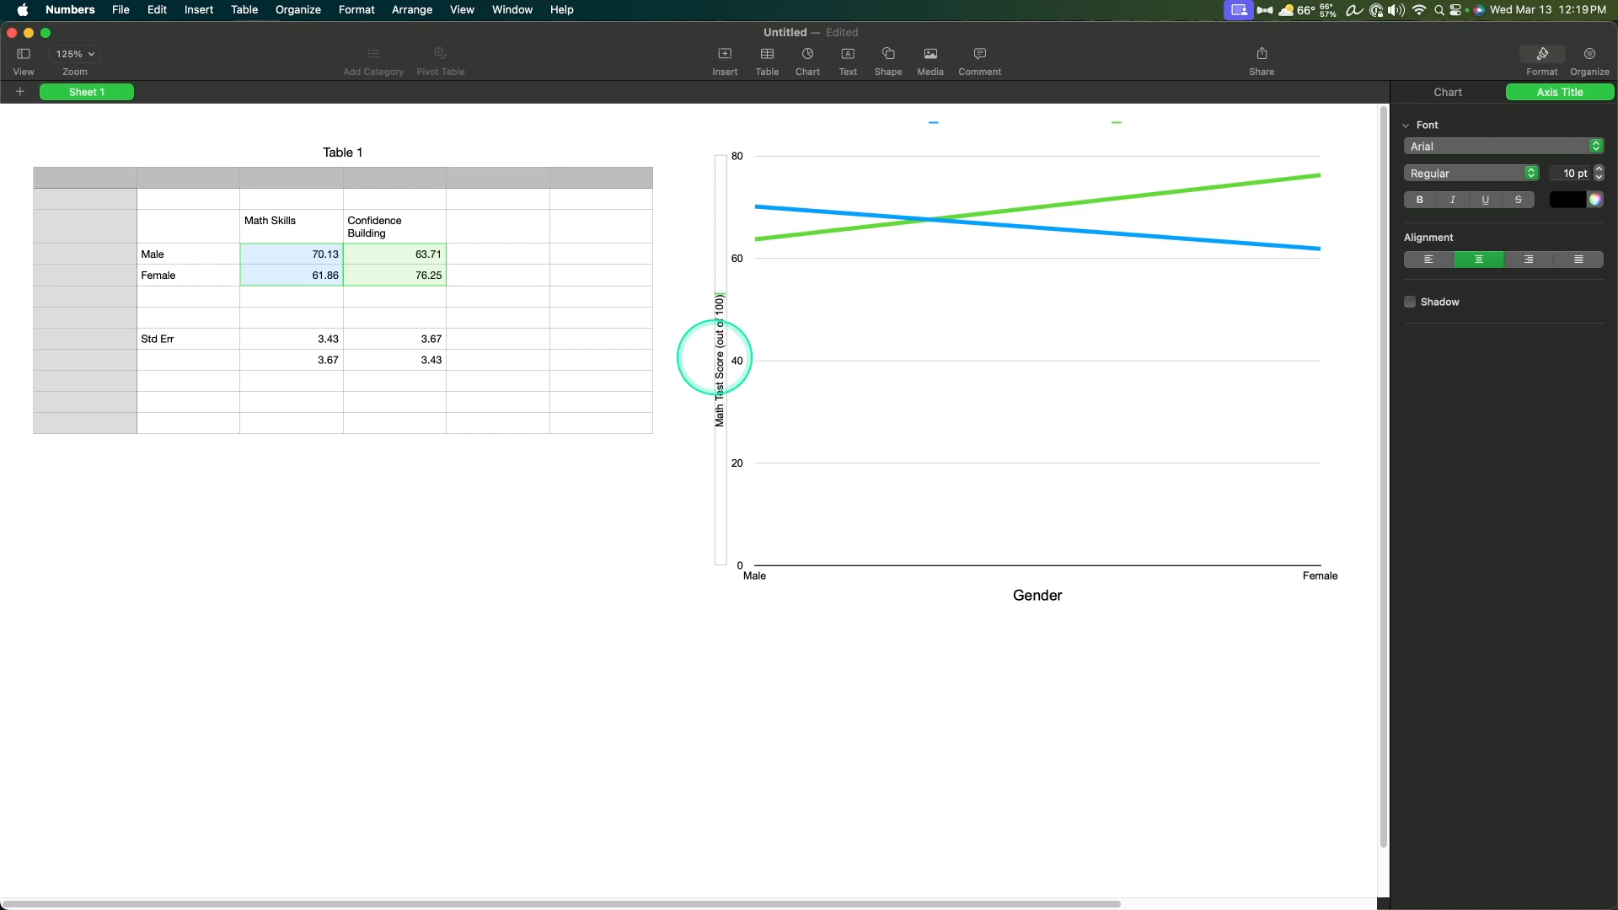
Step: Set the value (Y) axis title's font size to 14 pt
left_click(720, 369)
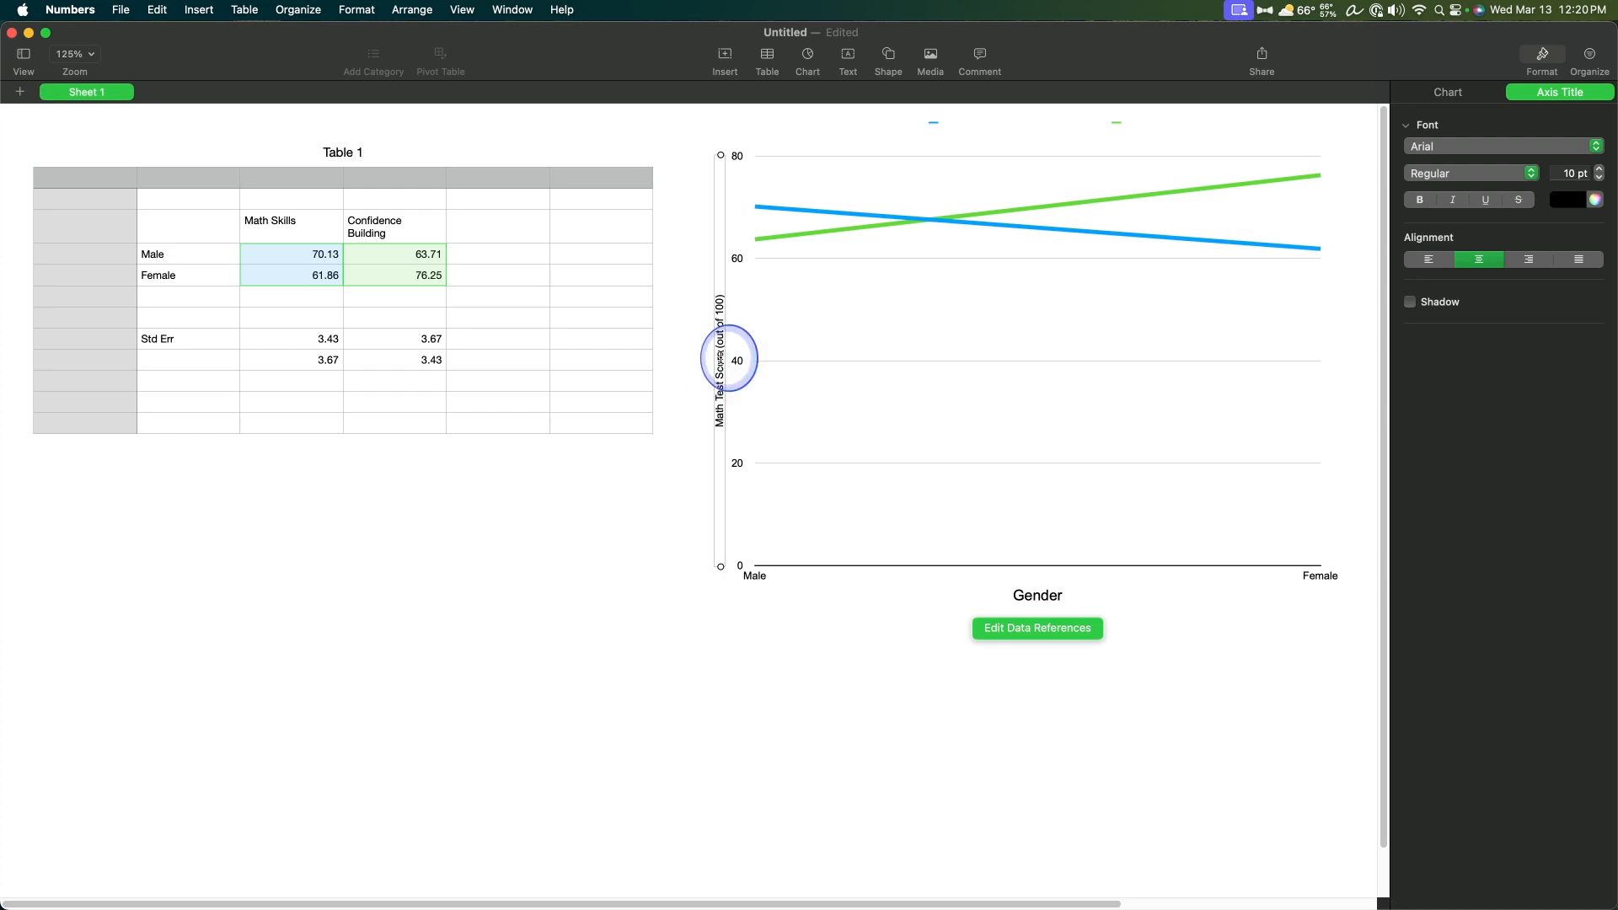
left_click(1570, 174)
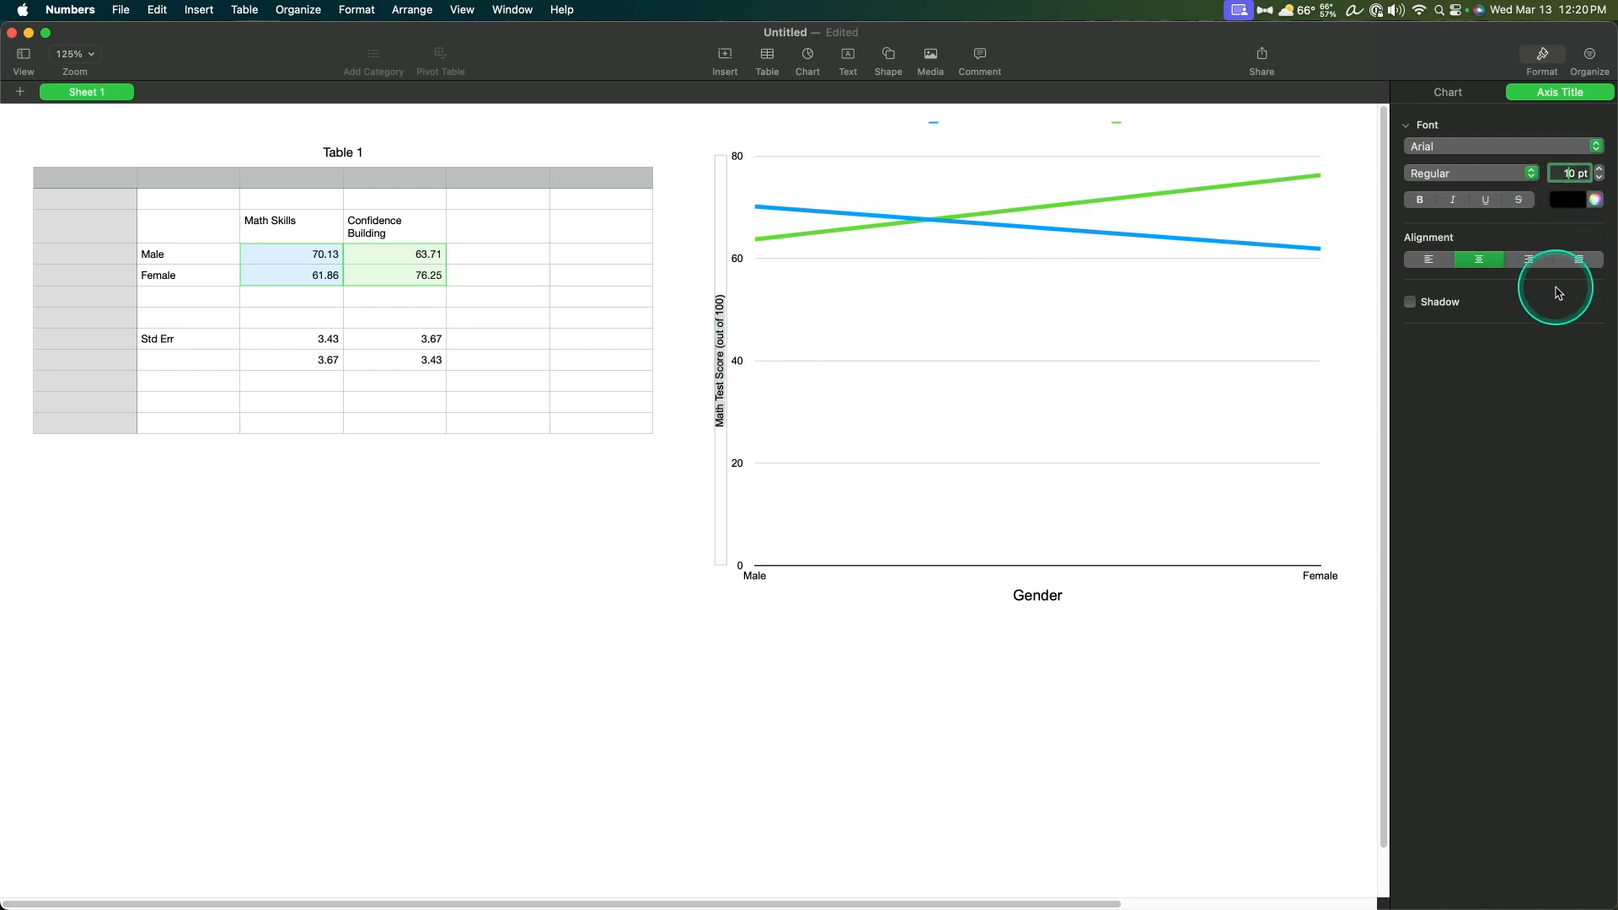
left_click(794, 245)
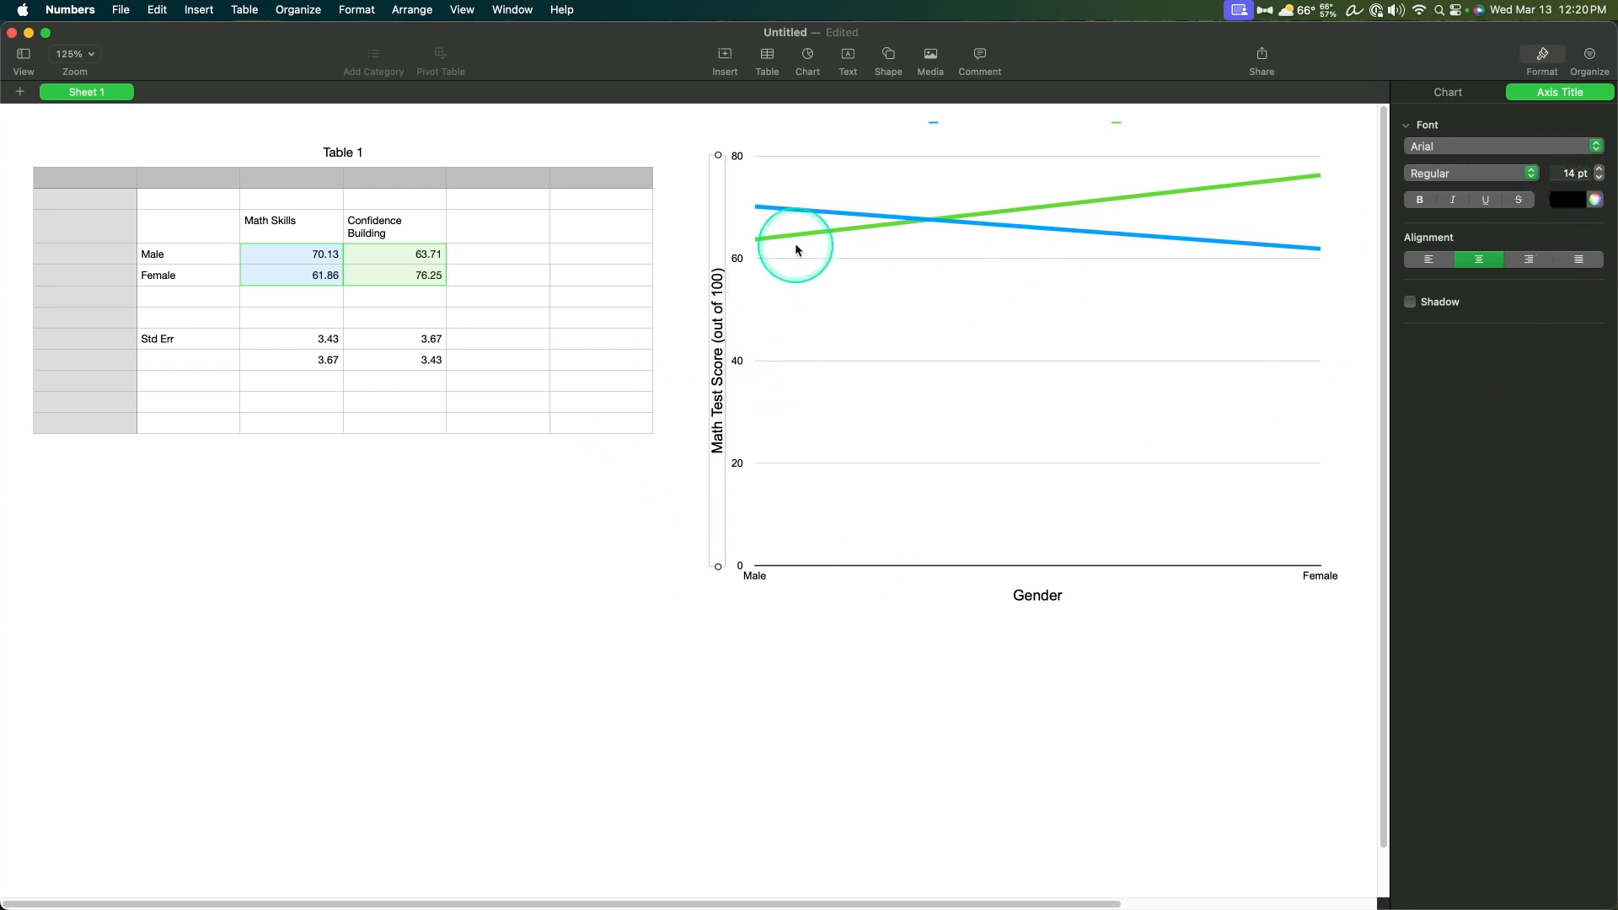
left_click(944, 847)
Step: Show the axis line for the value (Y) axis and keep its scale type Linear
left_click(1170, 416)
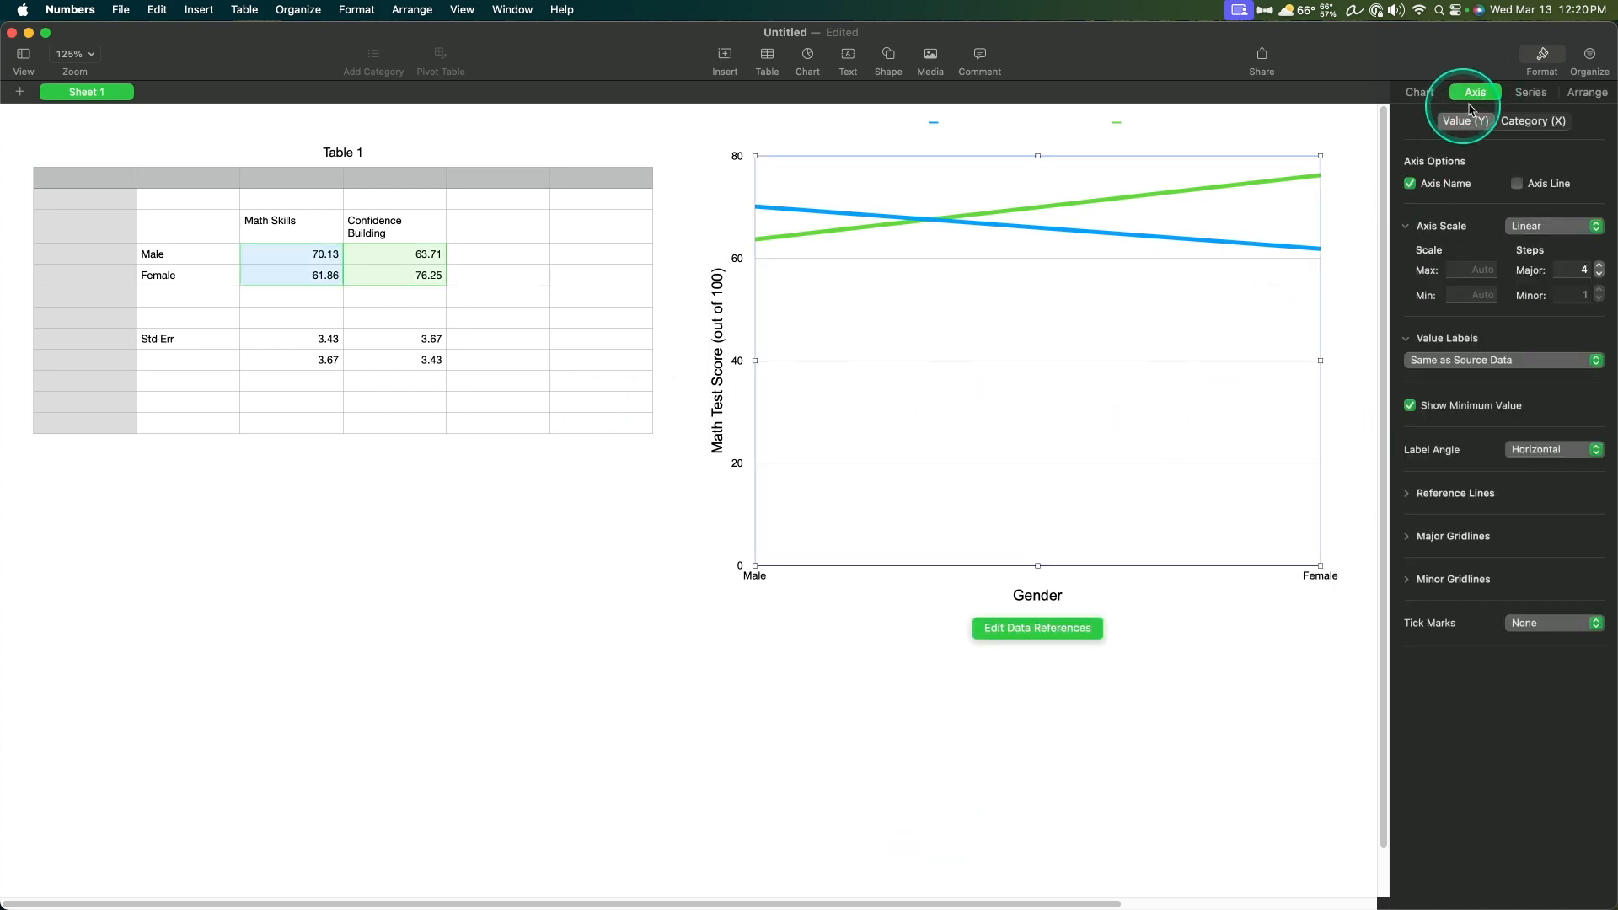
left_click(1517, 183)
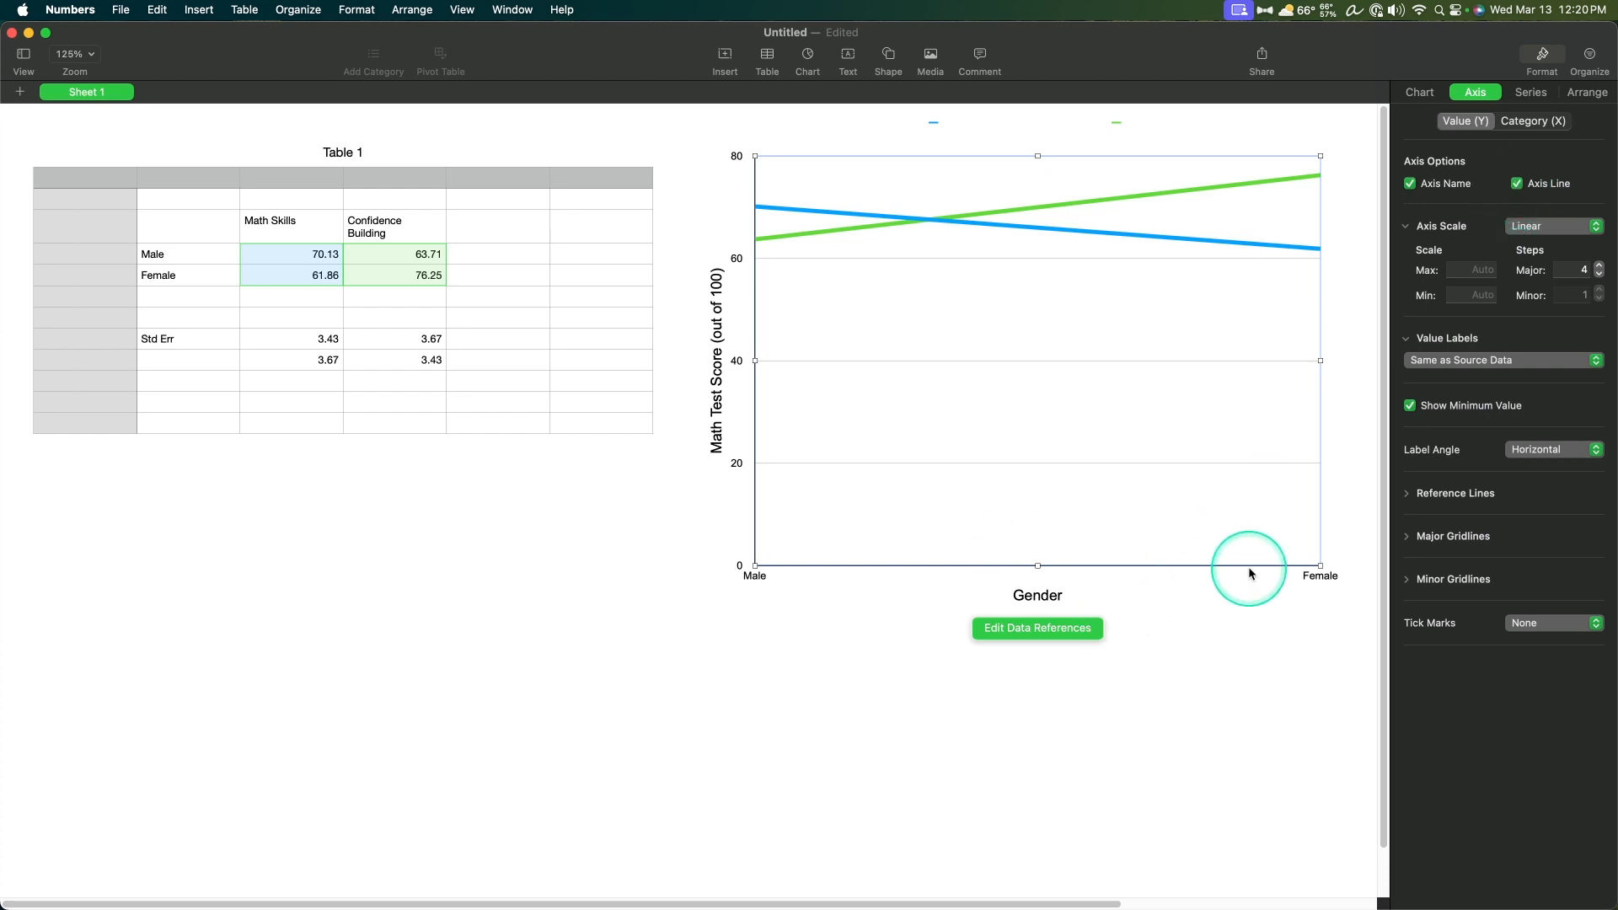
left_click(1532, 228)
left_click(1472, 225)
left_click(1553, 226)
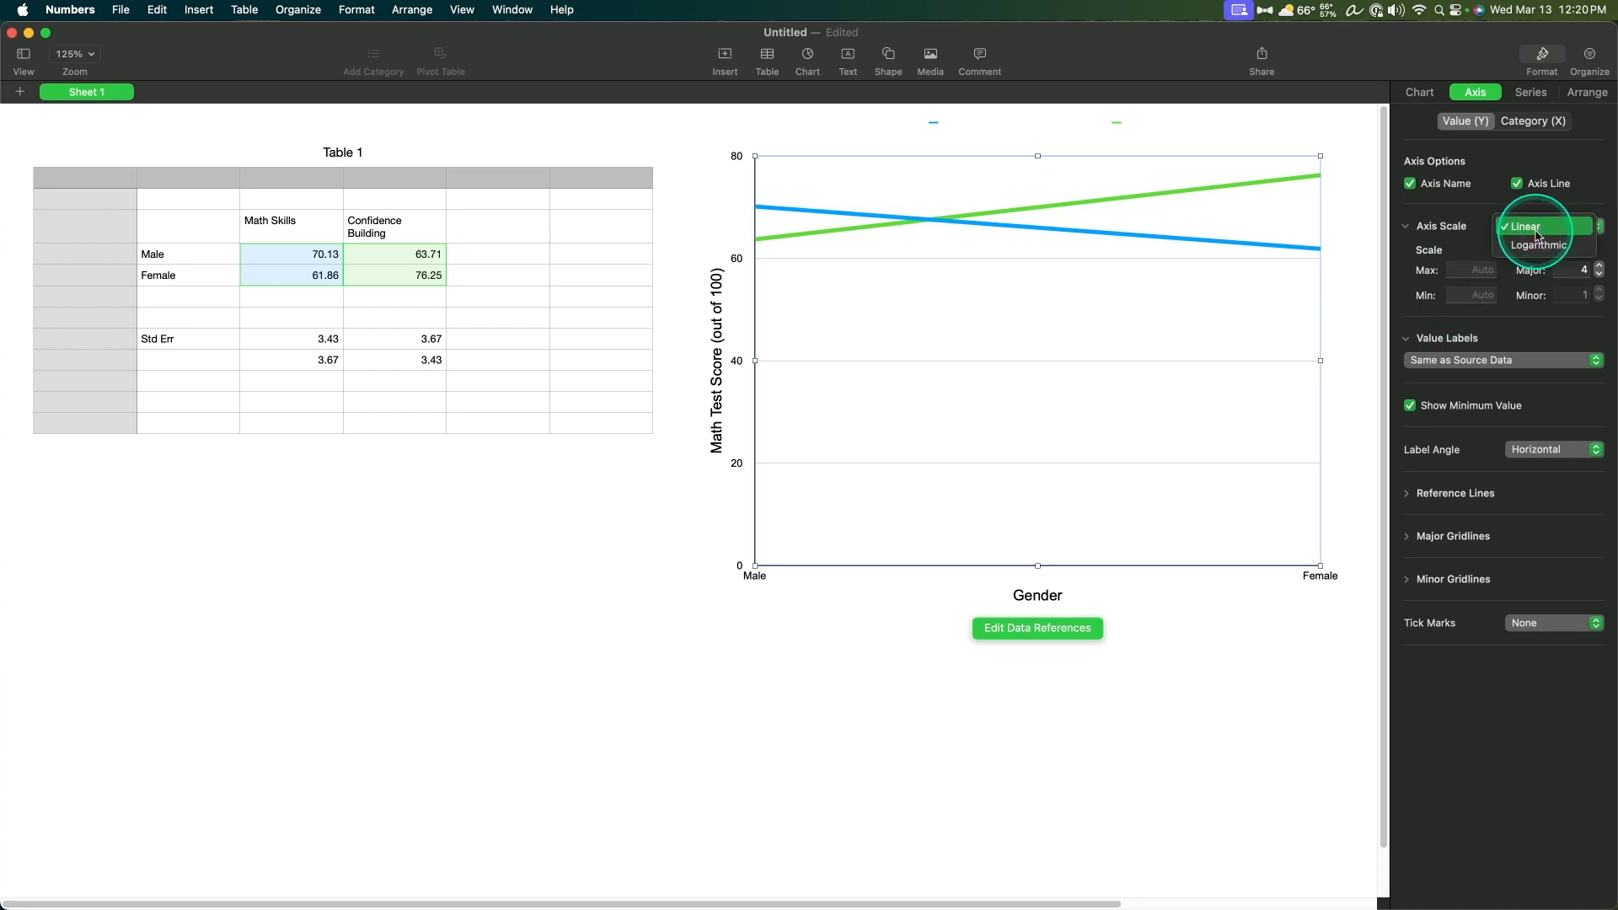
Step: Set the value axis scale to a maximum of 100 and a minimum of 0 with 5 major steps
left_click(1480, 268)
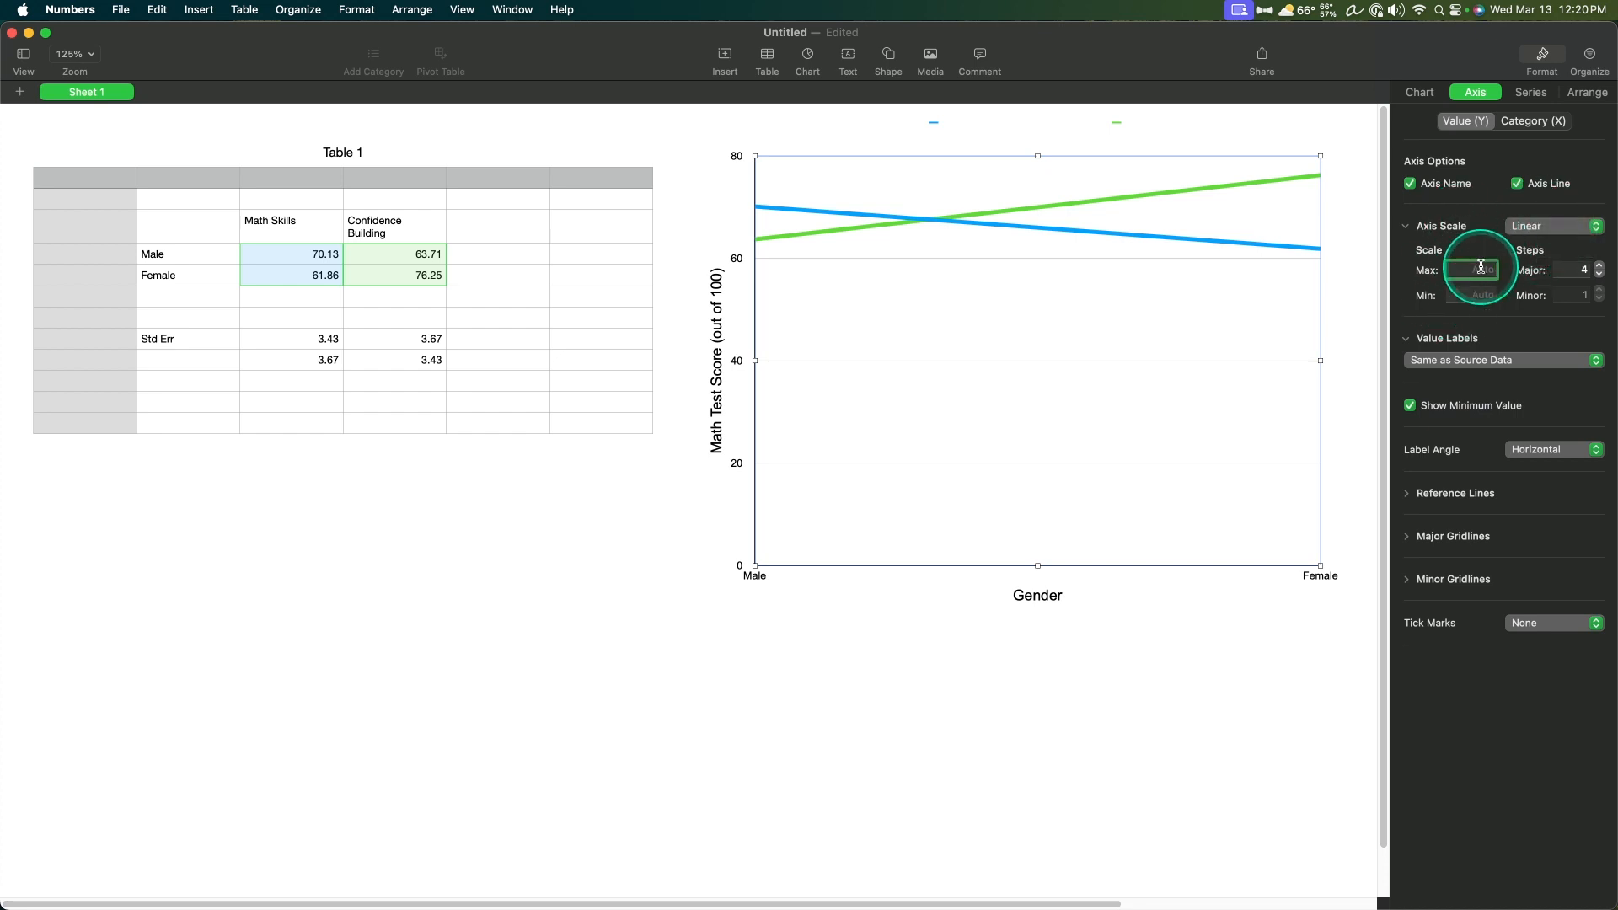
type("100")
key("Return")
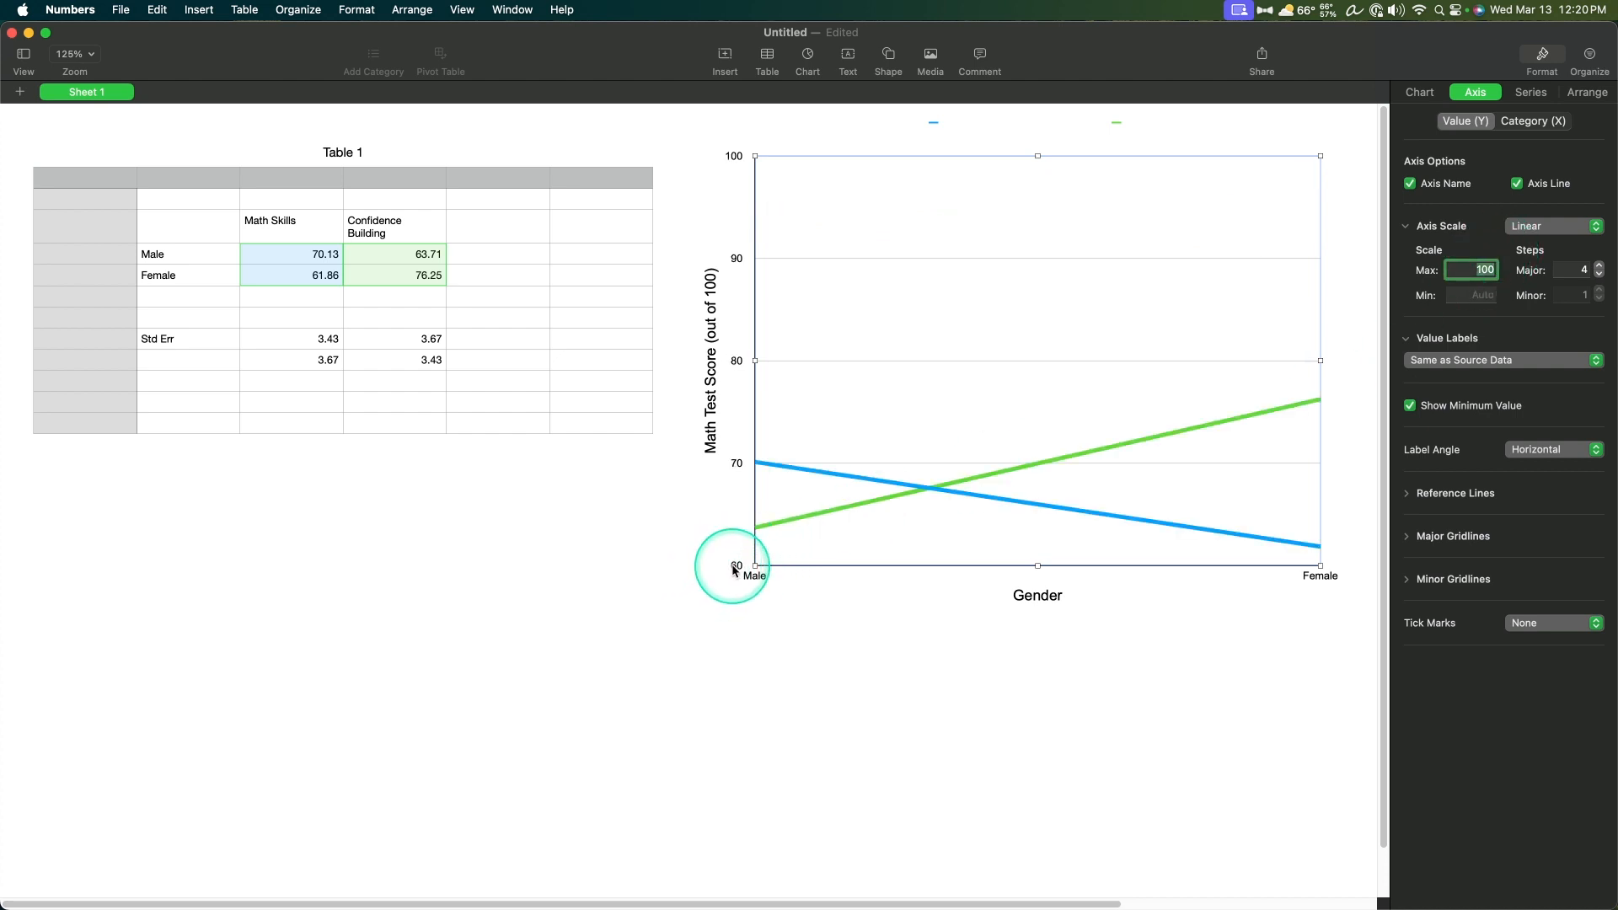
left_click(1466, 294)
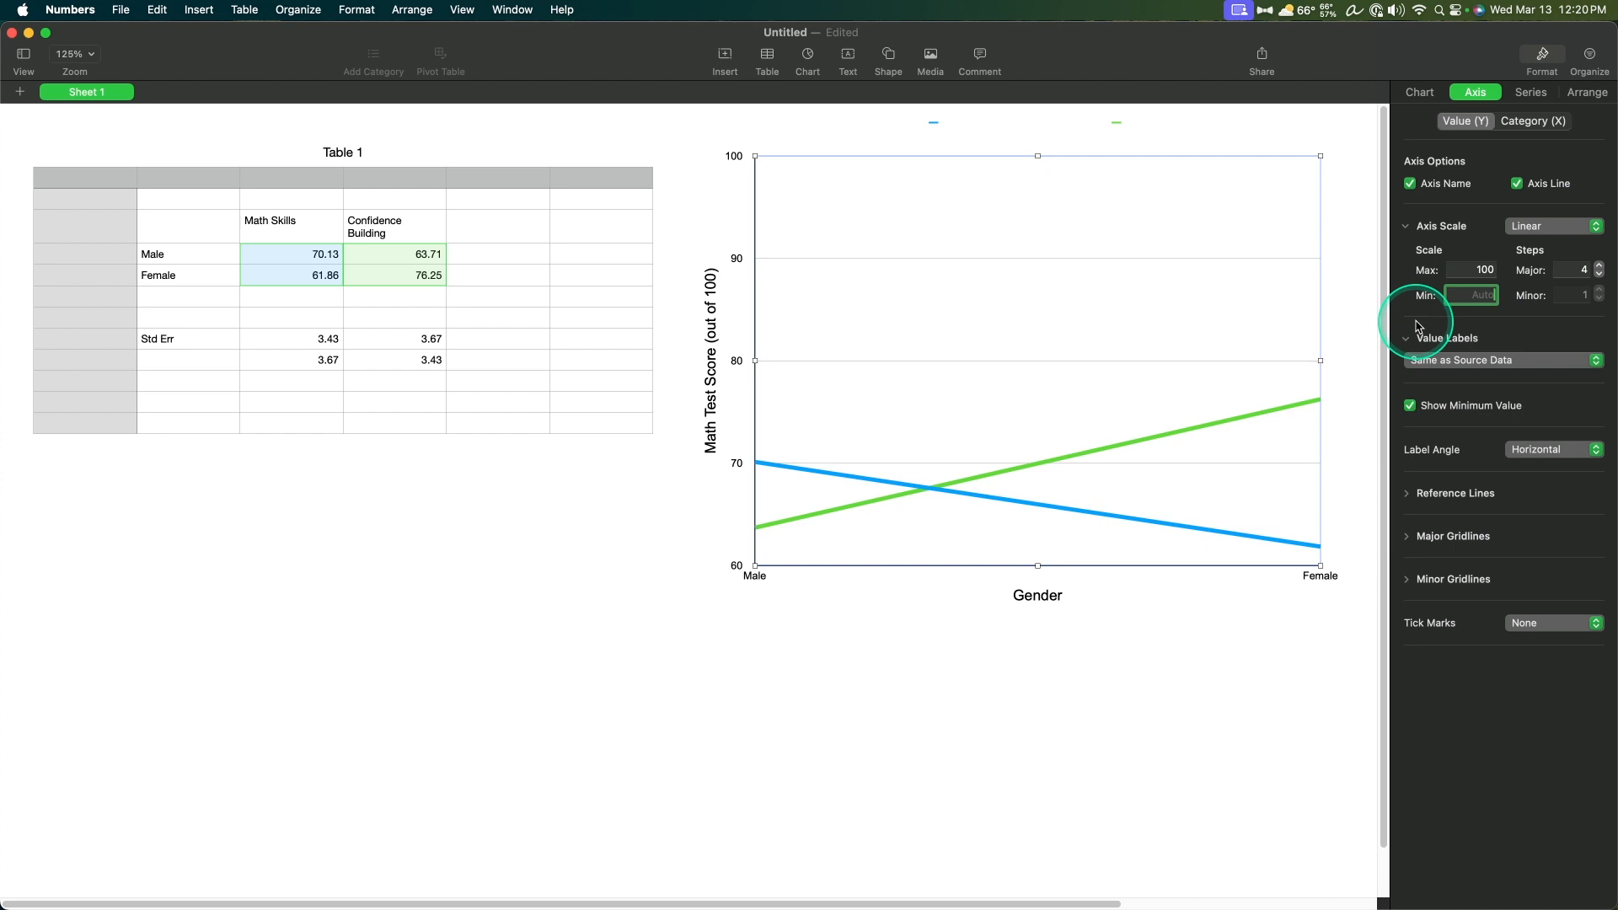
key("Return")
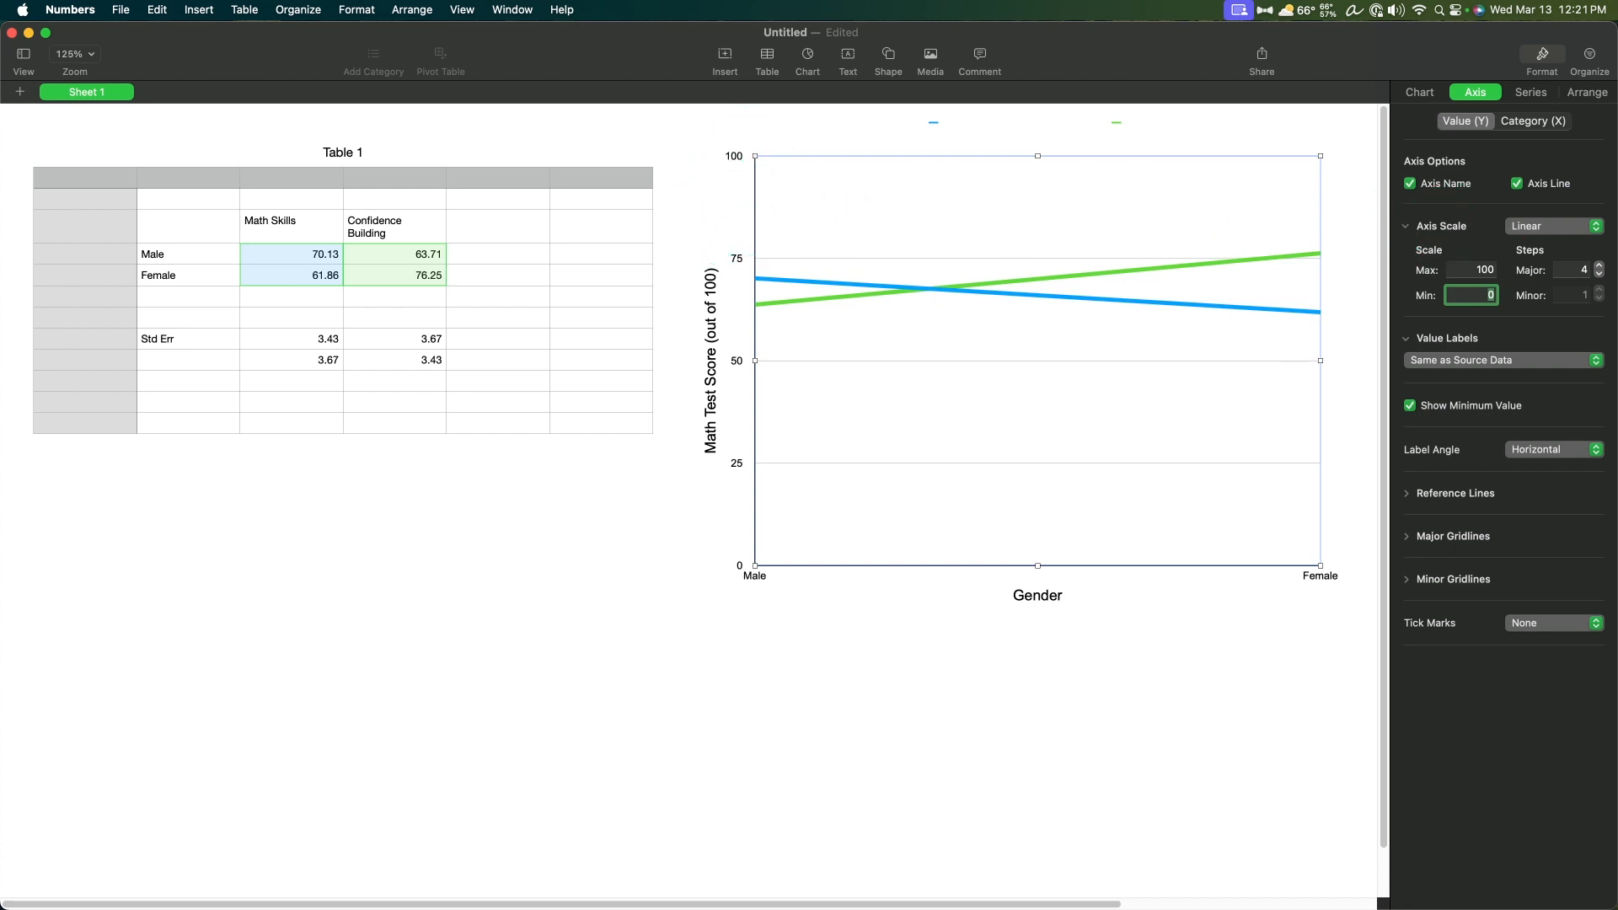
left_click(1599, 266)
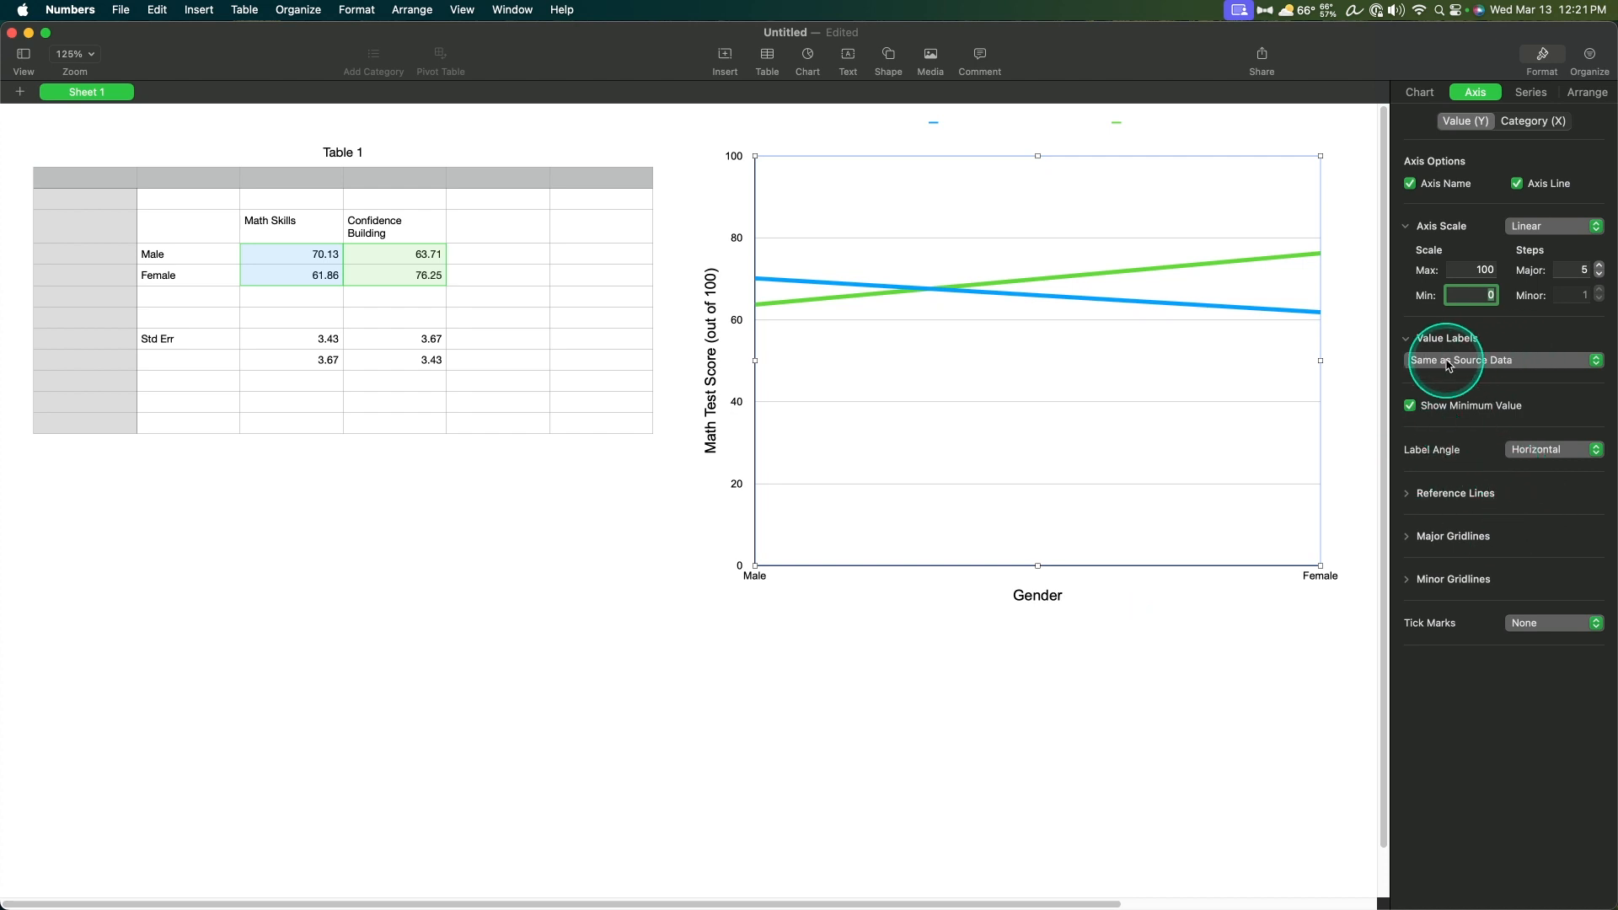
left_click(1480, 362)
left_click(1603, 341)
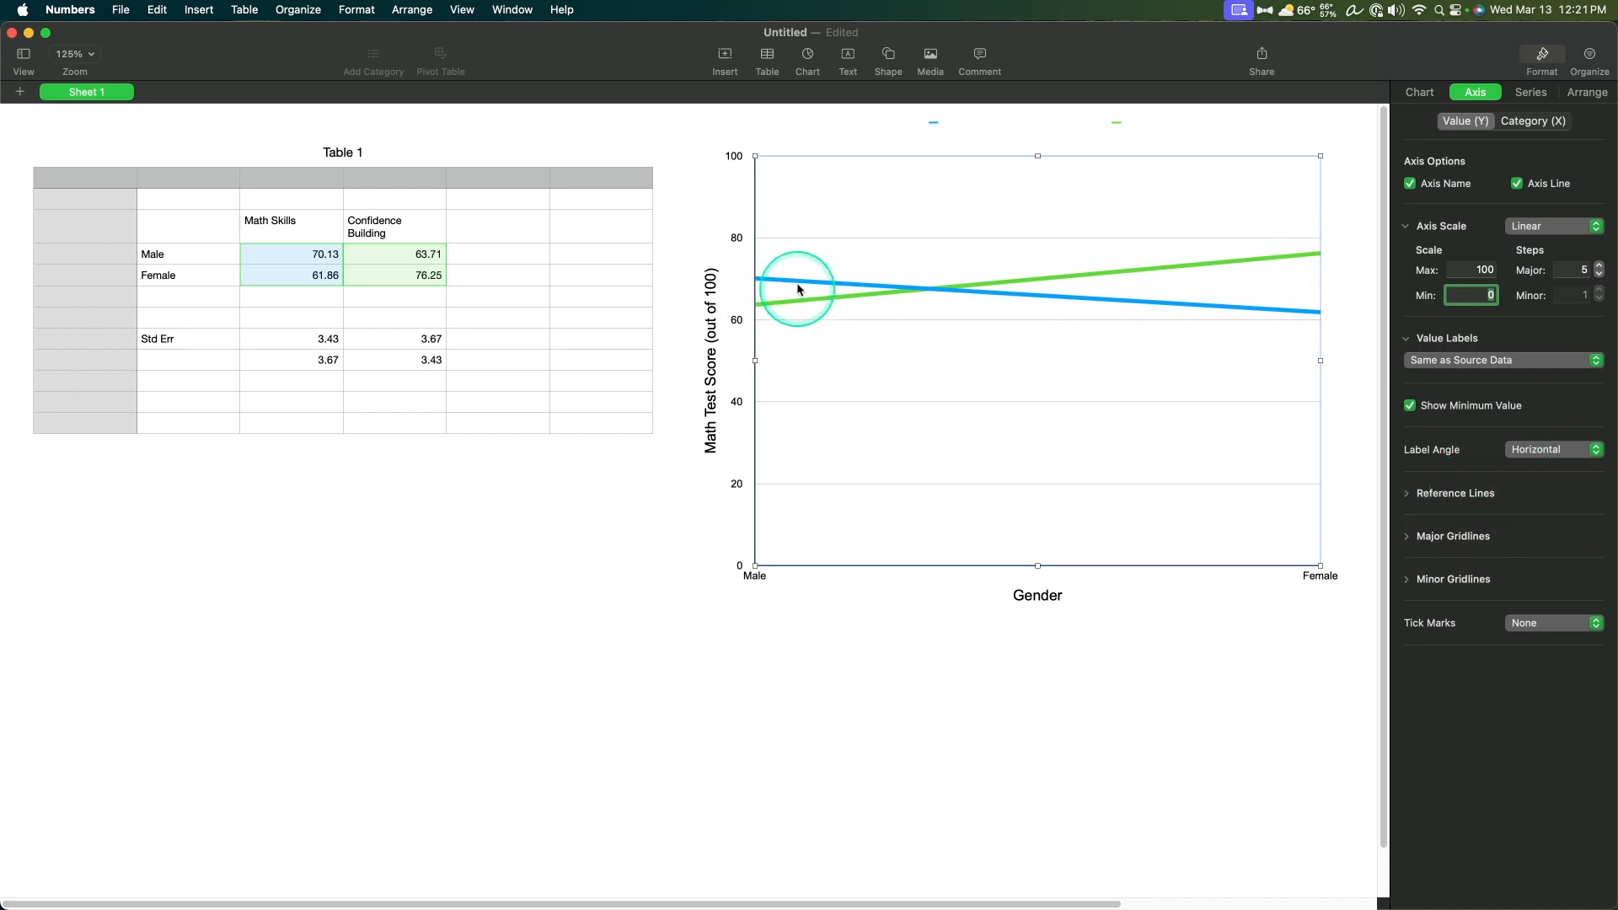
Step: Remove the value axis's major gridlines by setting their line style to None
left_click(1441, 536)
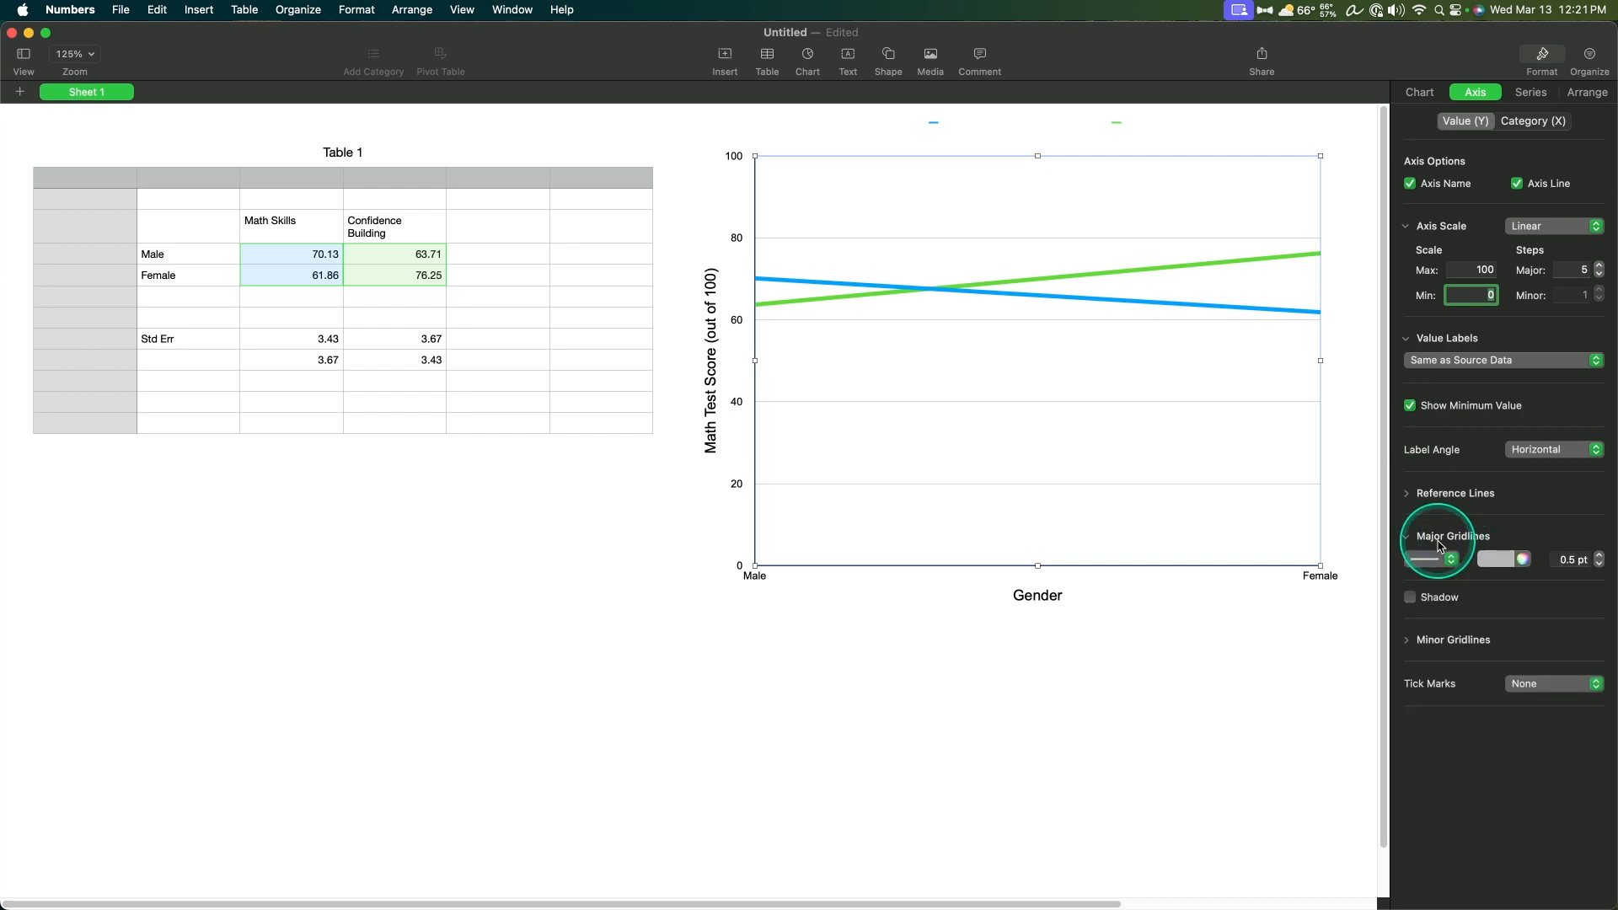
left_click(1442, 558)
left_click(1442, 552)
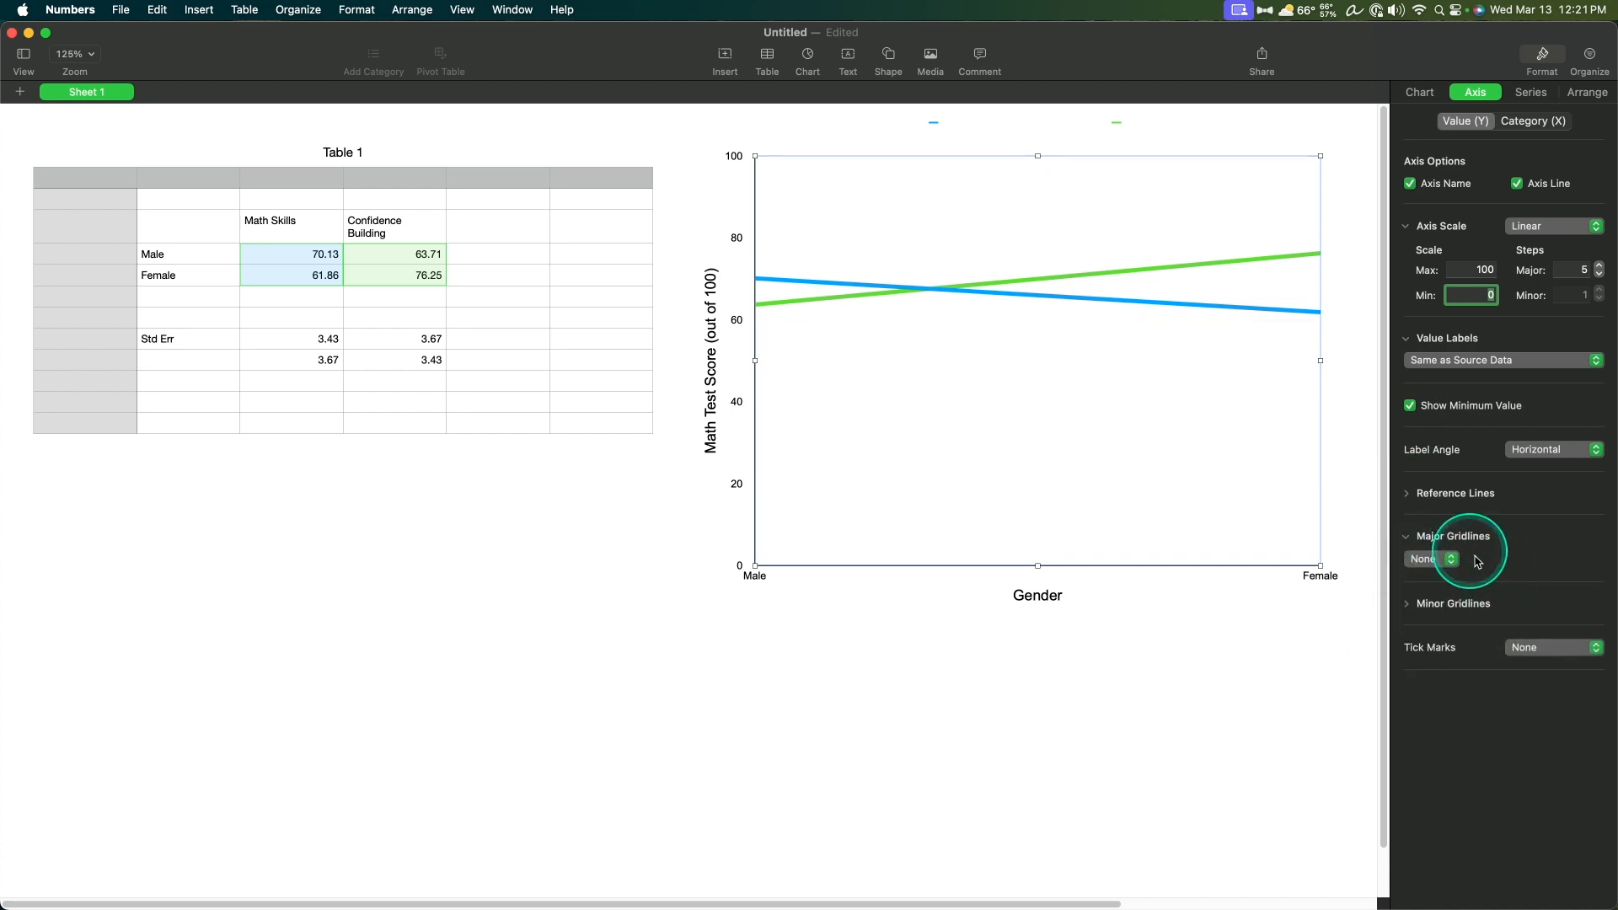
left_click(1465, 538)
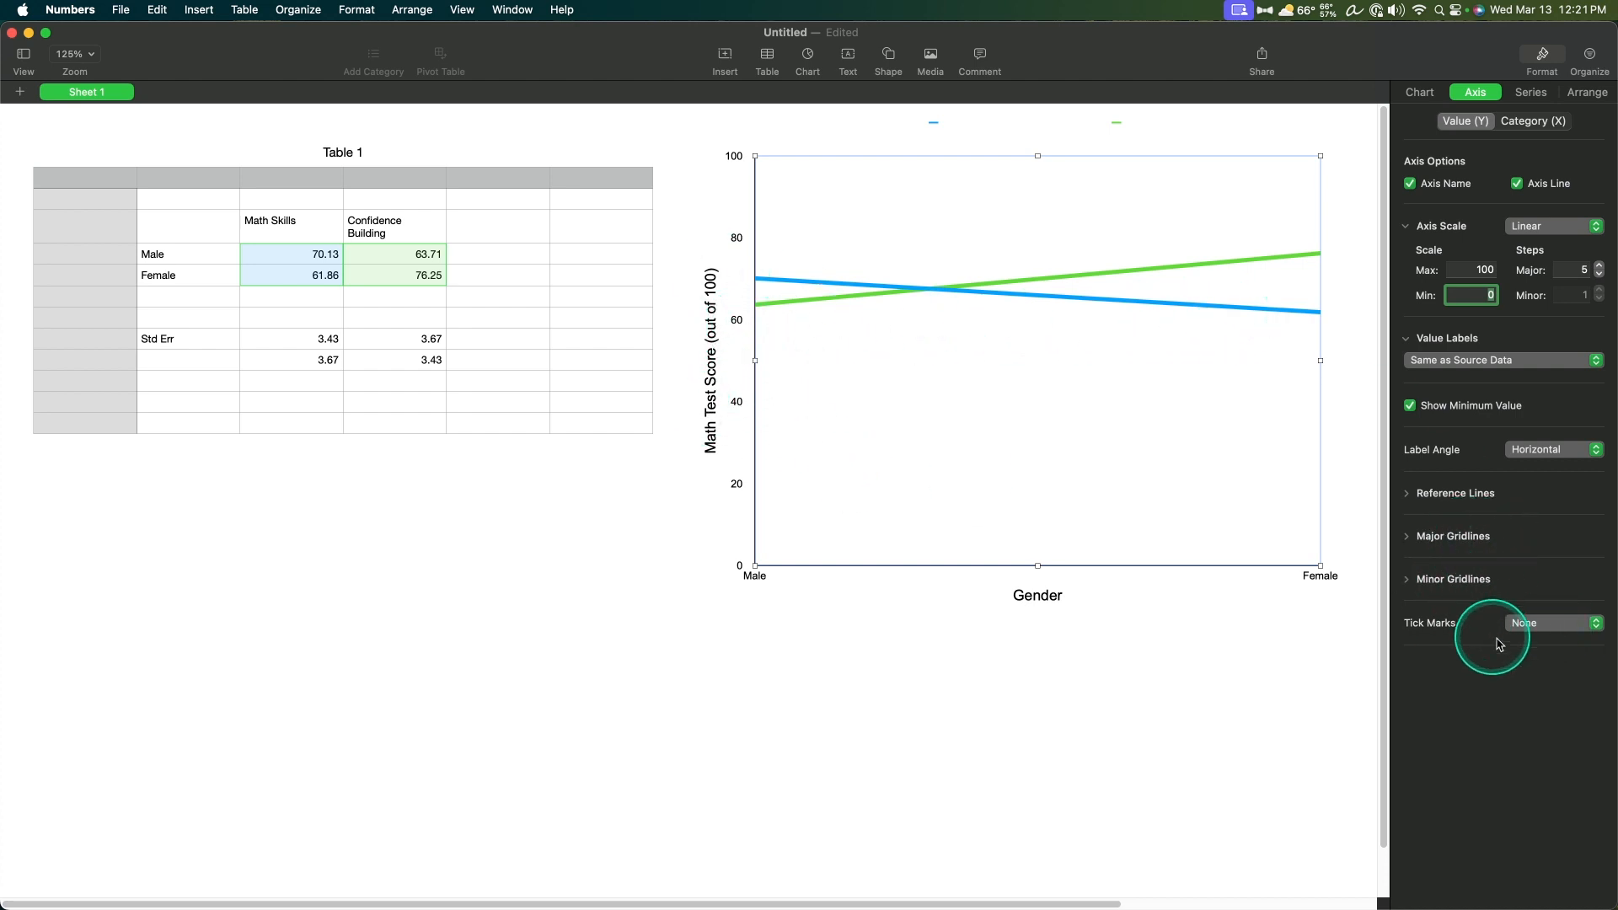
Step: Set the value axis tick marks to Outside, without minor tick marks
left_click(1555, 623)
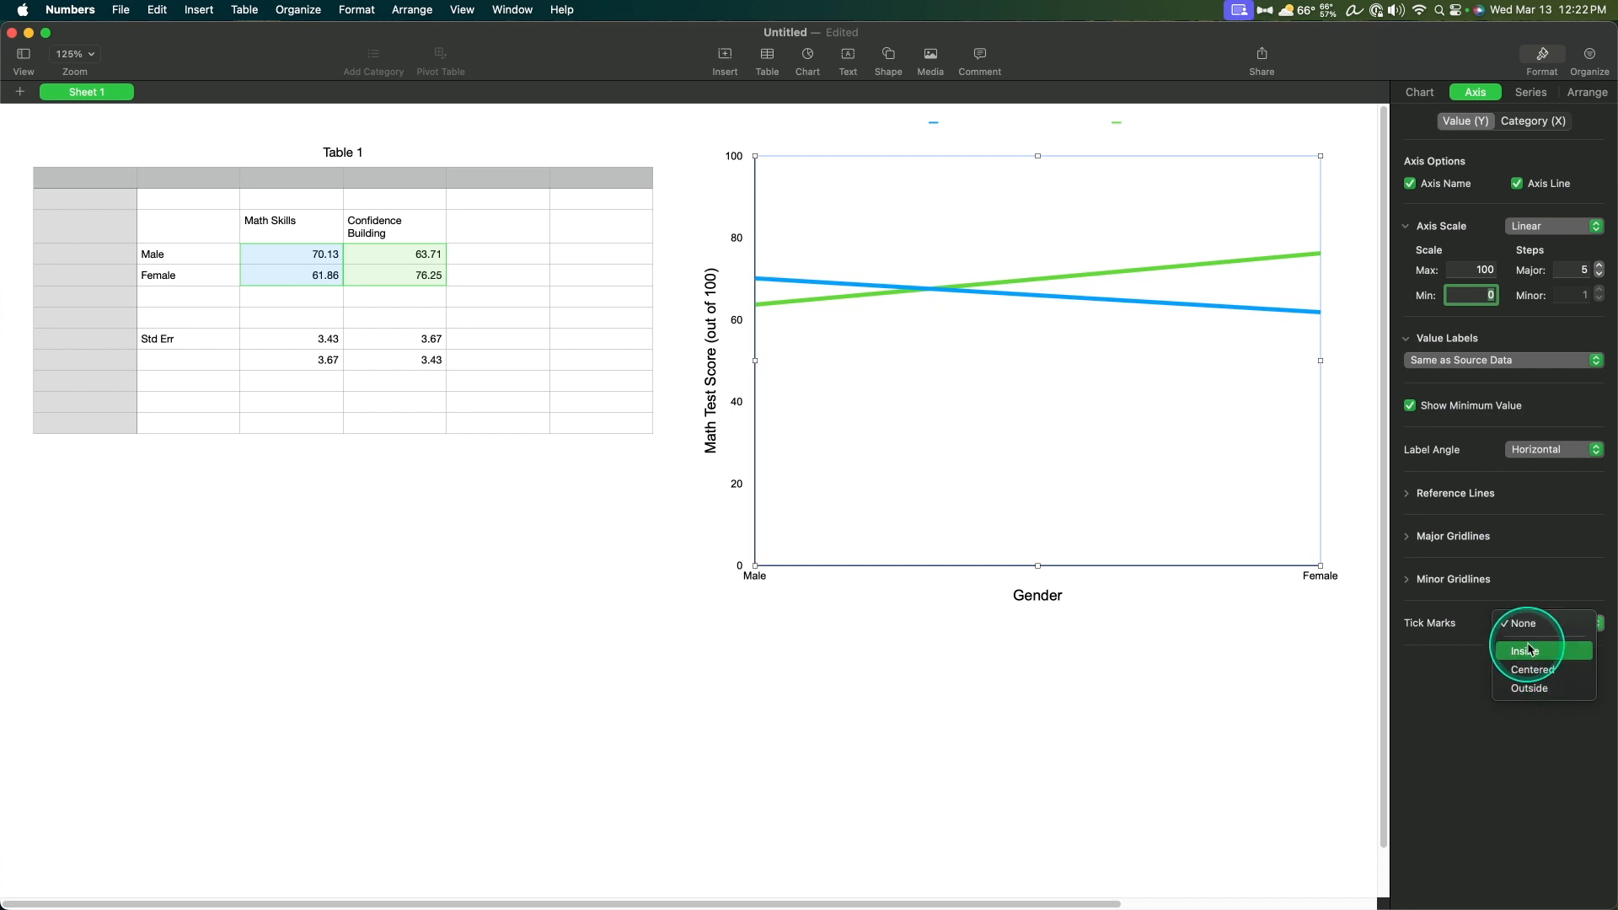
left_click(1549, 688)
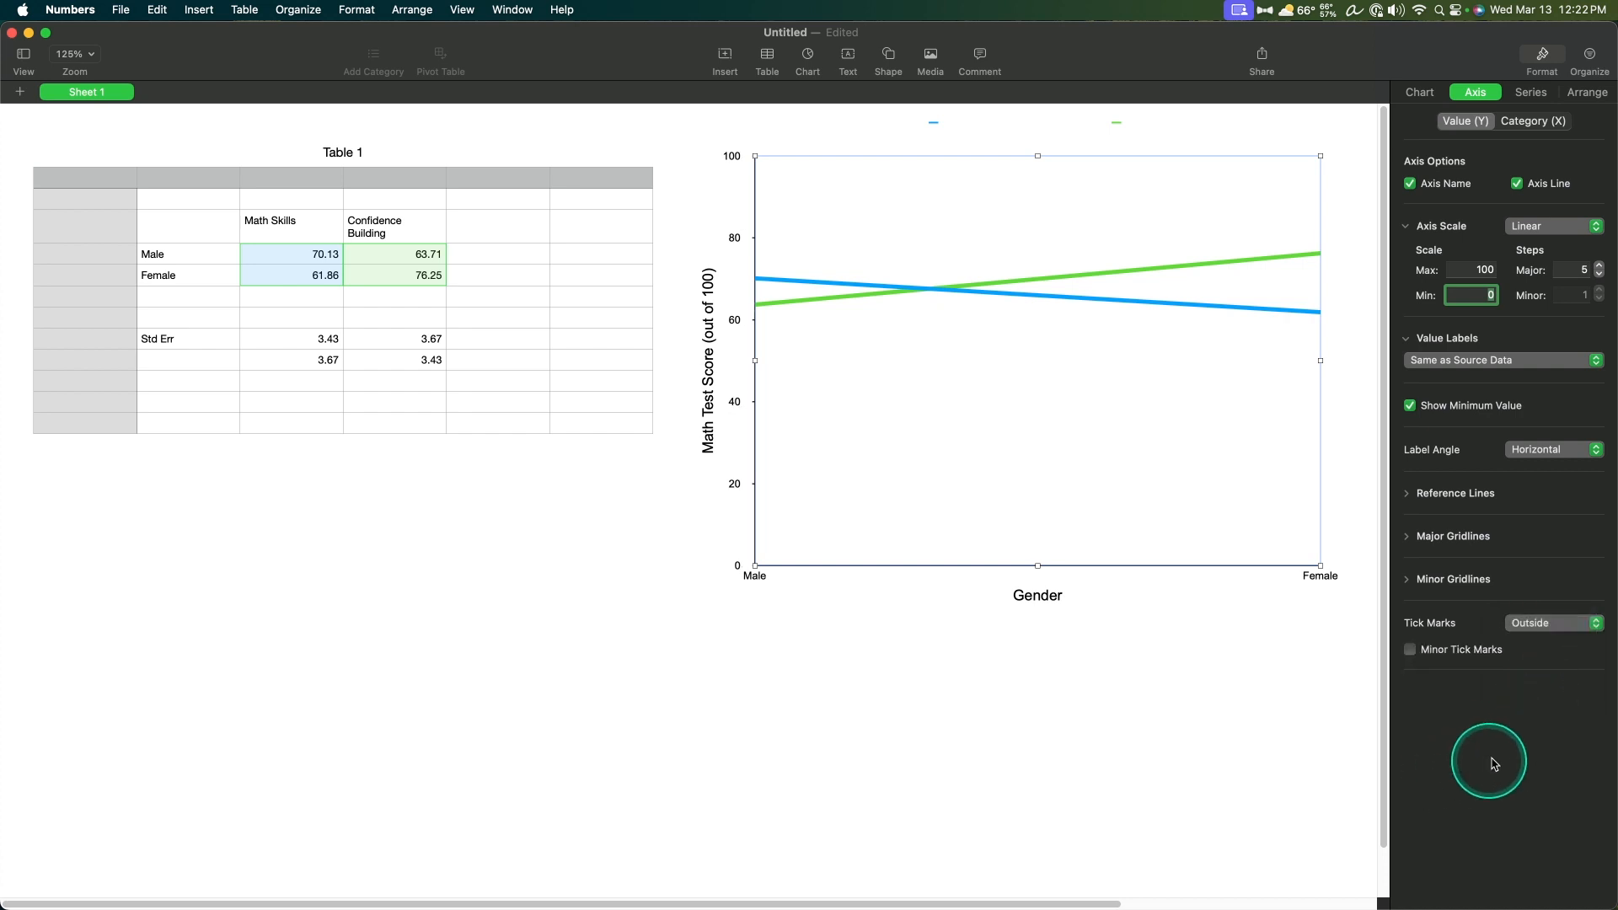
left_click(1432, 653)
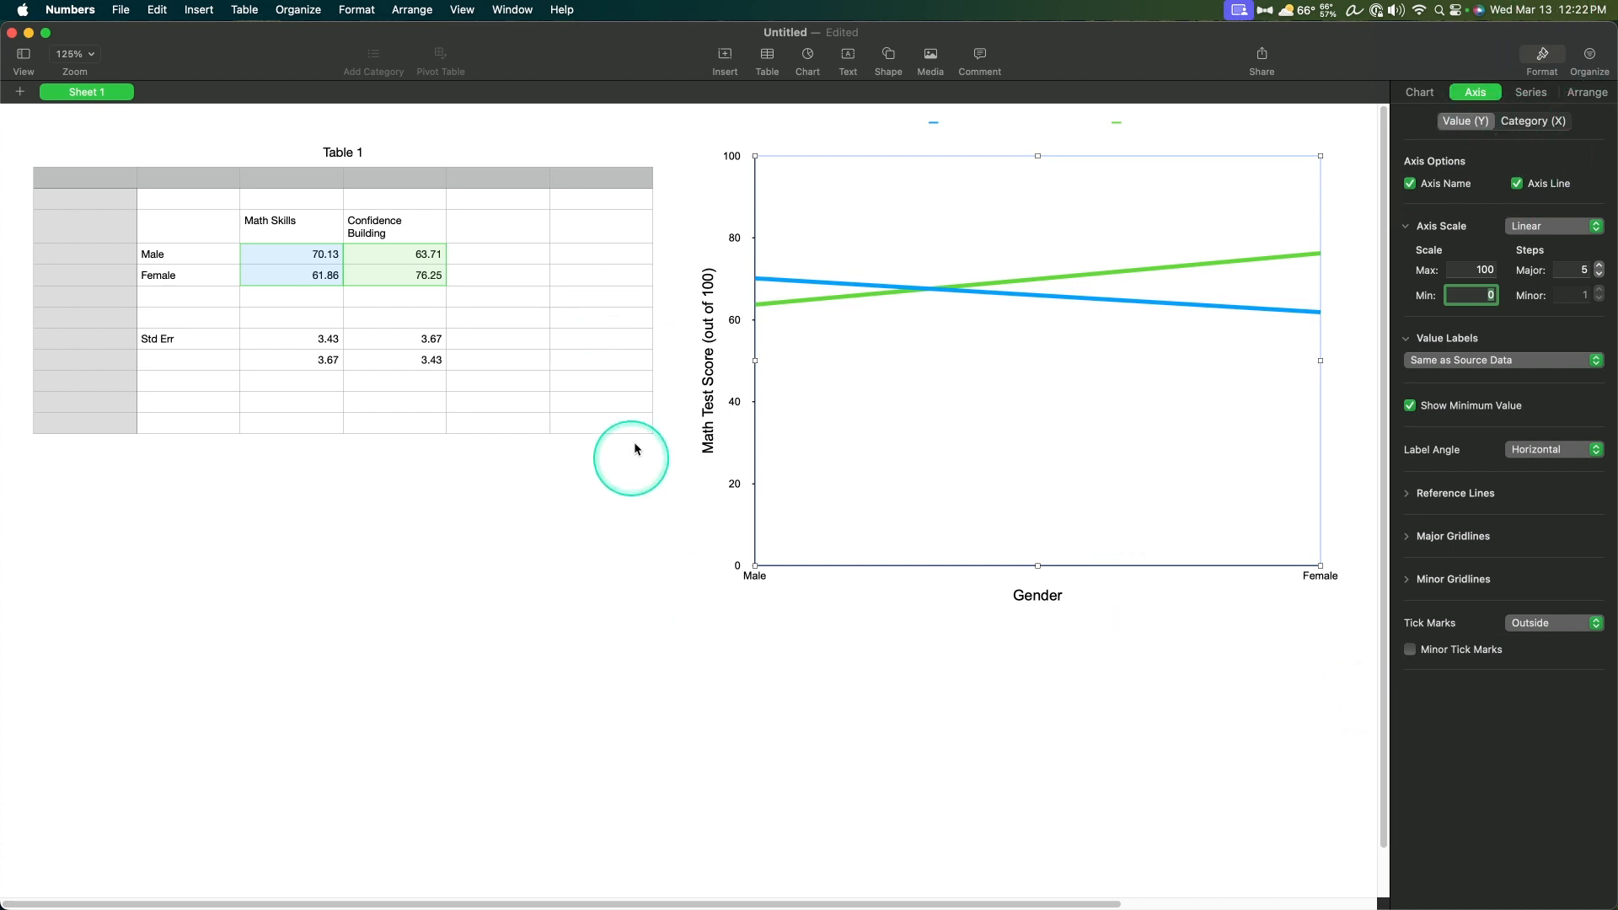
Step: Set the Male and Female category labels' font size to 14 pt
left_click(1324, 578)
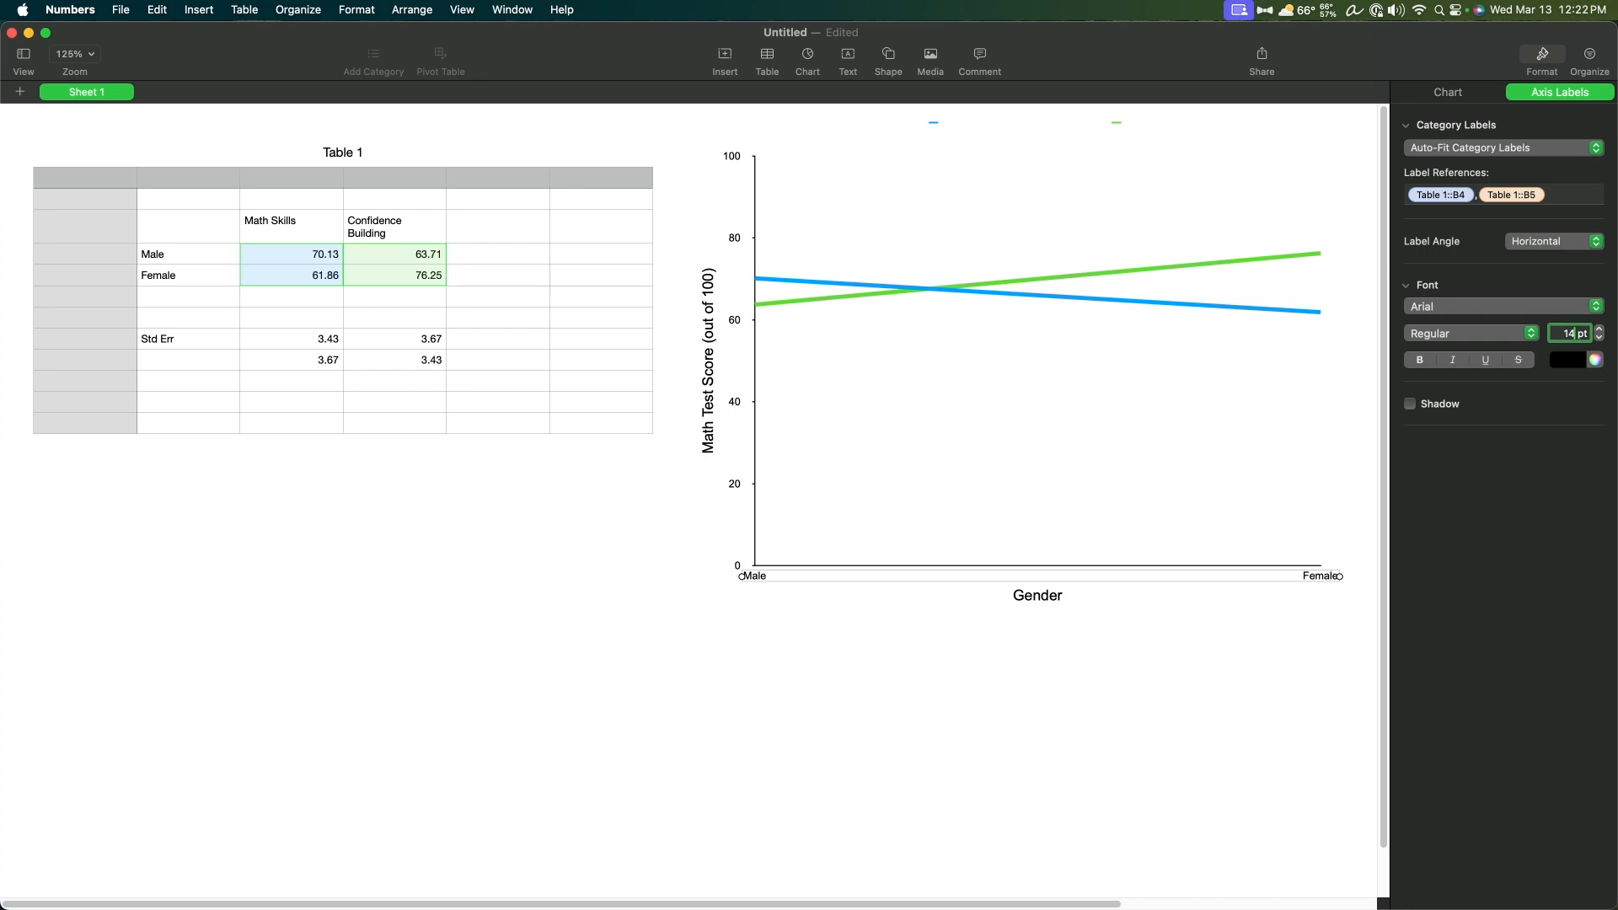
type("14")
key("Return")
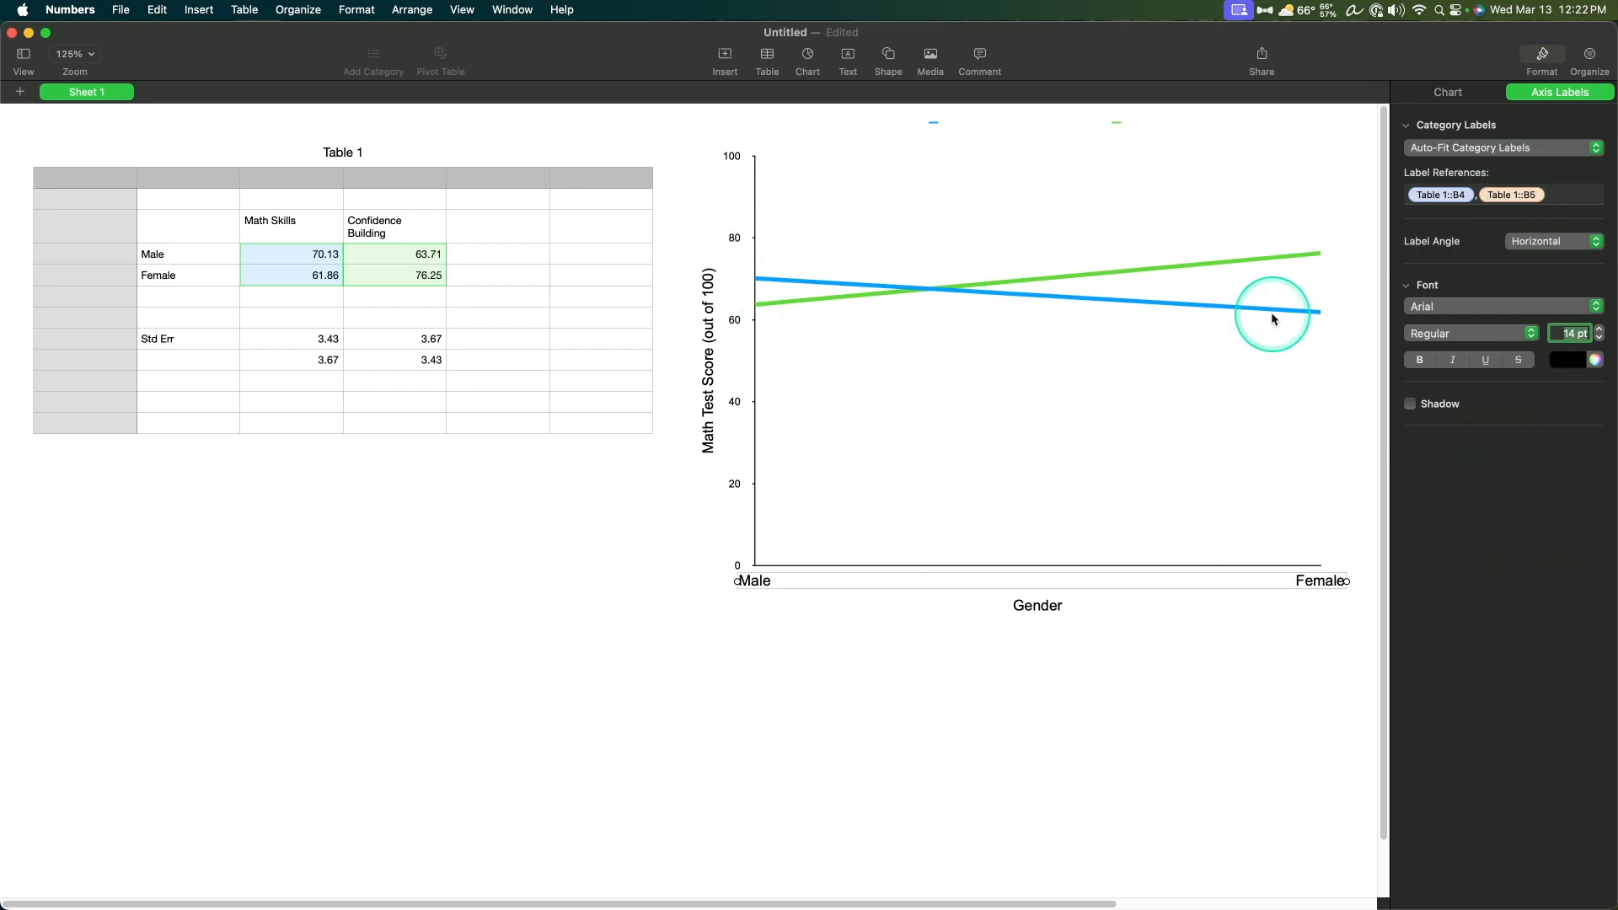
left_click(1282, 491)
left_click(1349, 532)
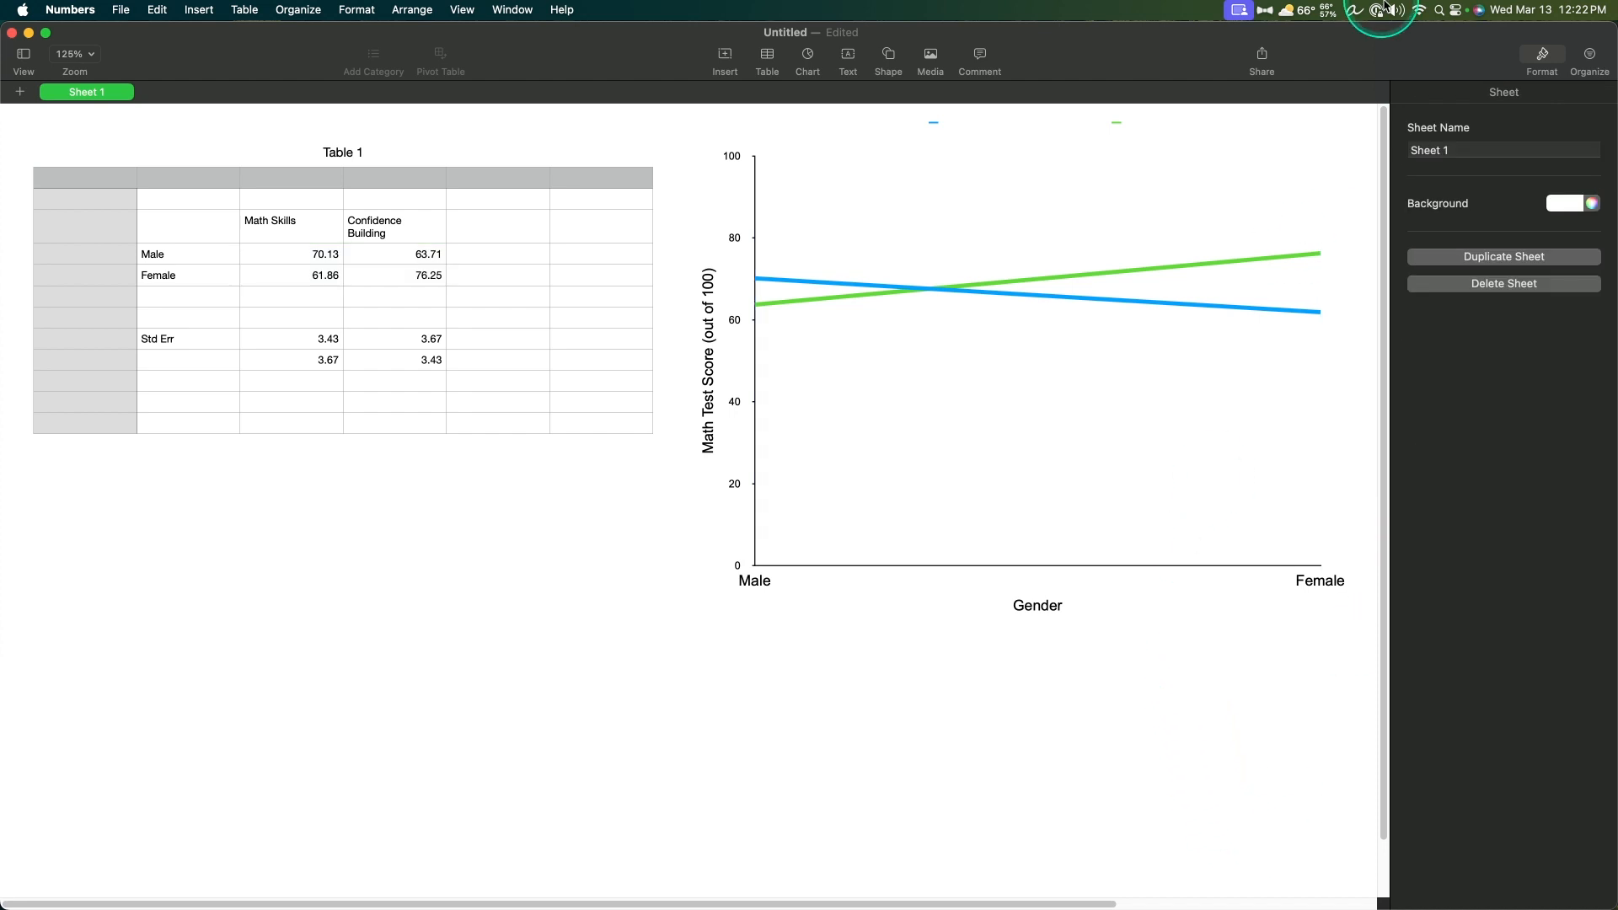
Step: Add circle data symbols to both line series of the chart
left_click(1081, 493)
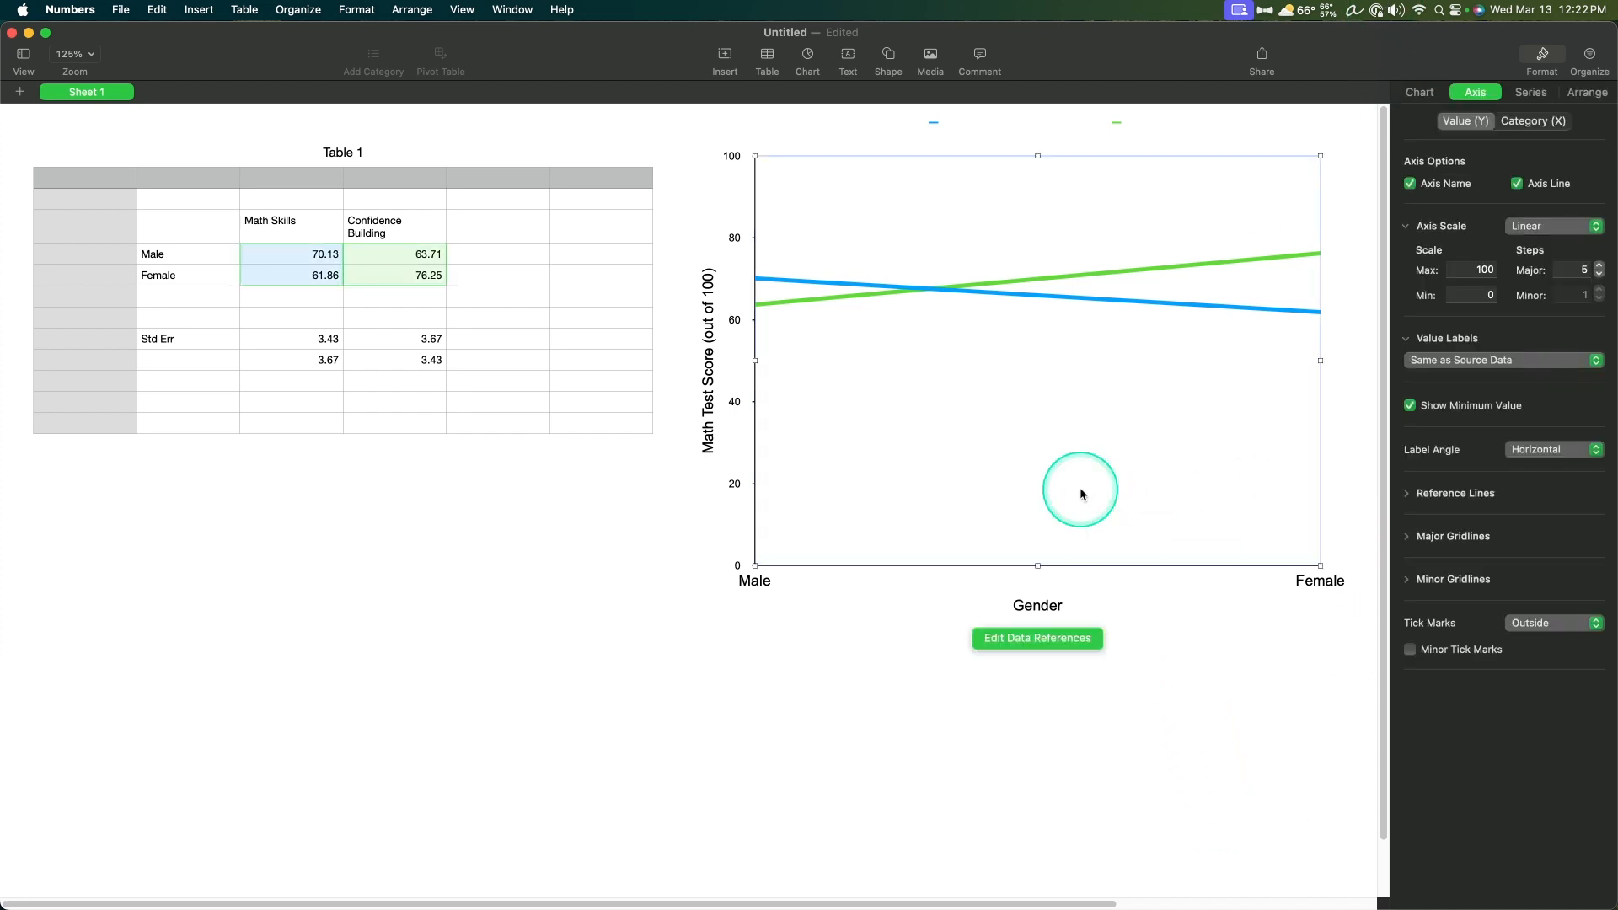
left_click(1546, 92)
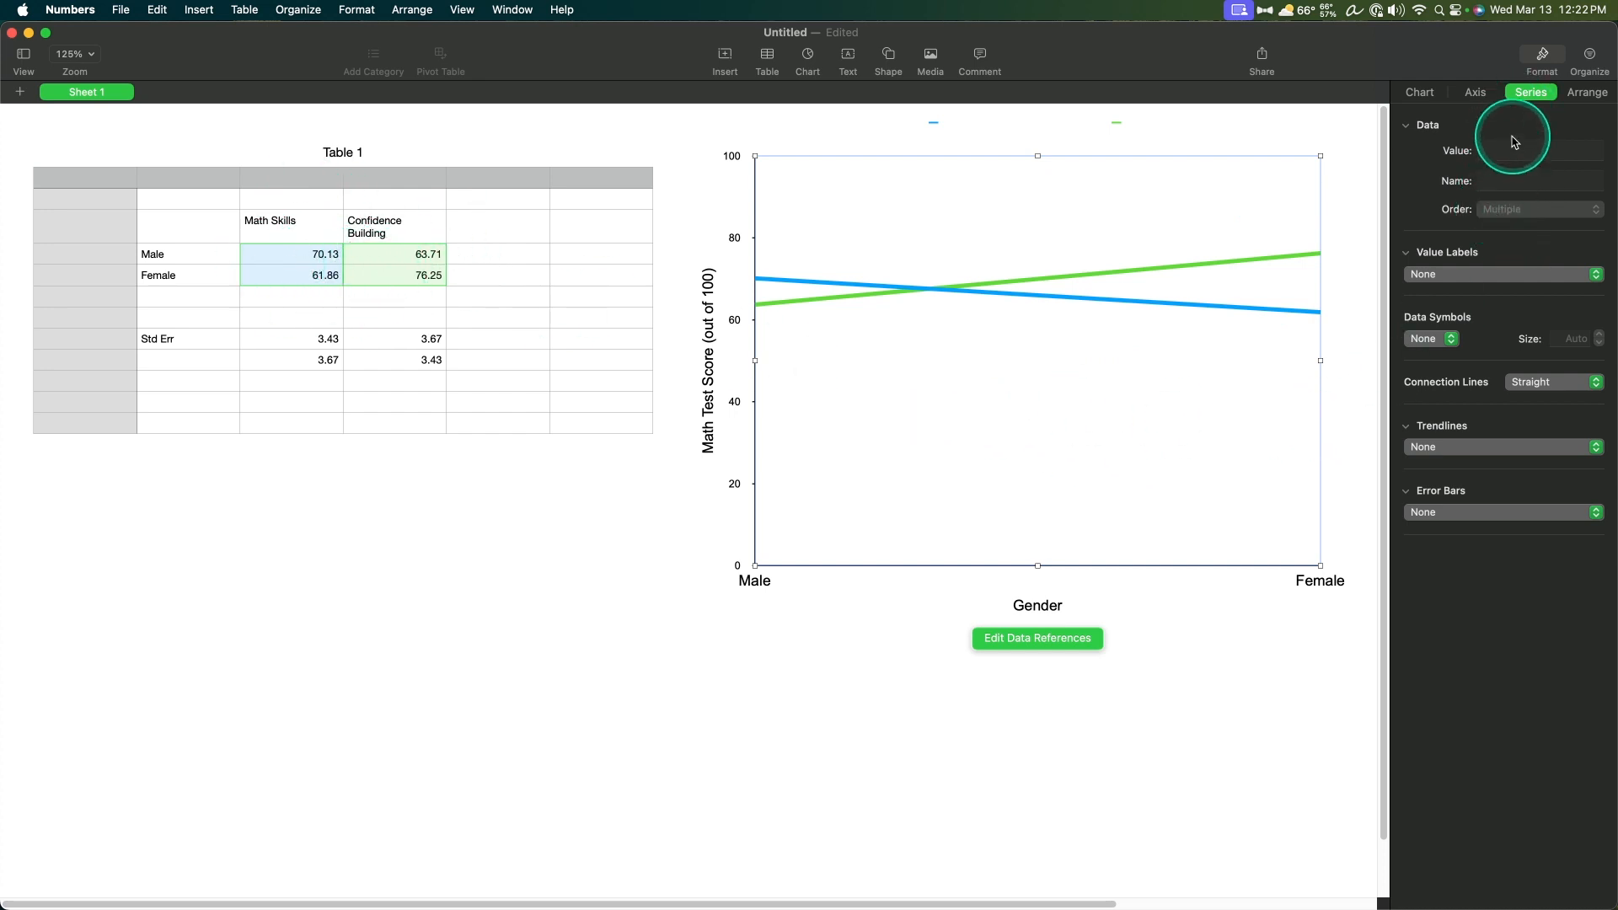
left_click(1526, 273)
left_click(1495, 252)
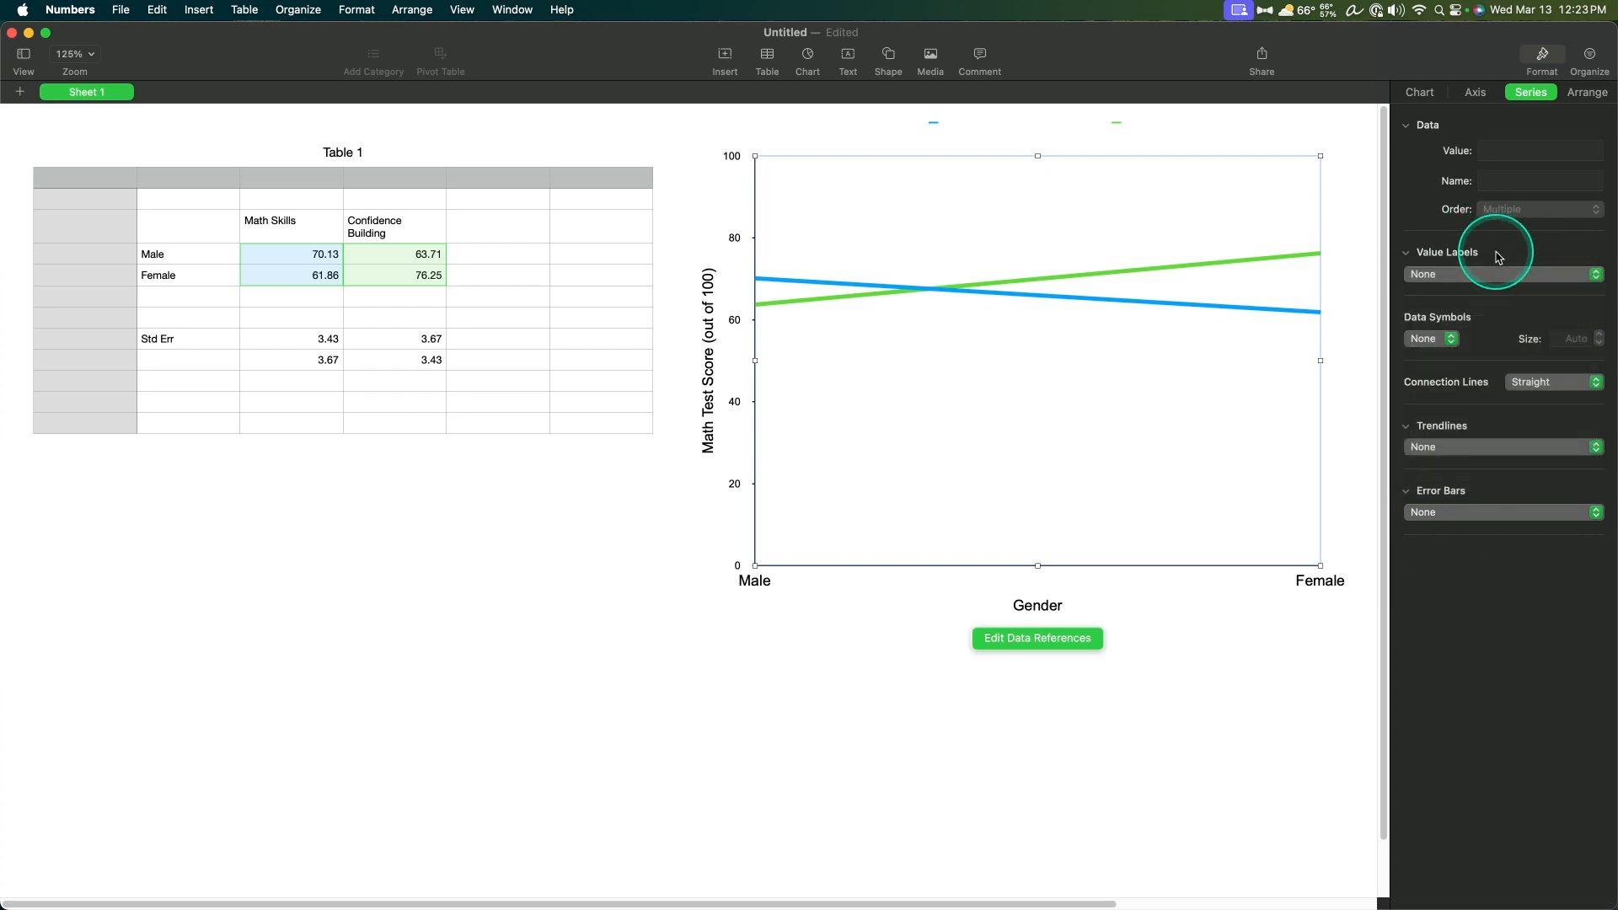
left_click(1448, 339)
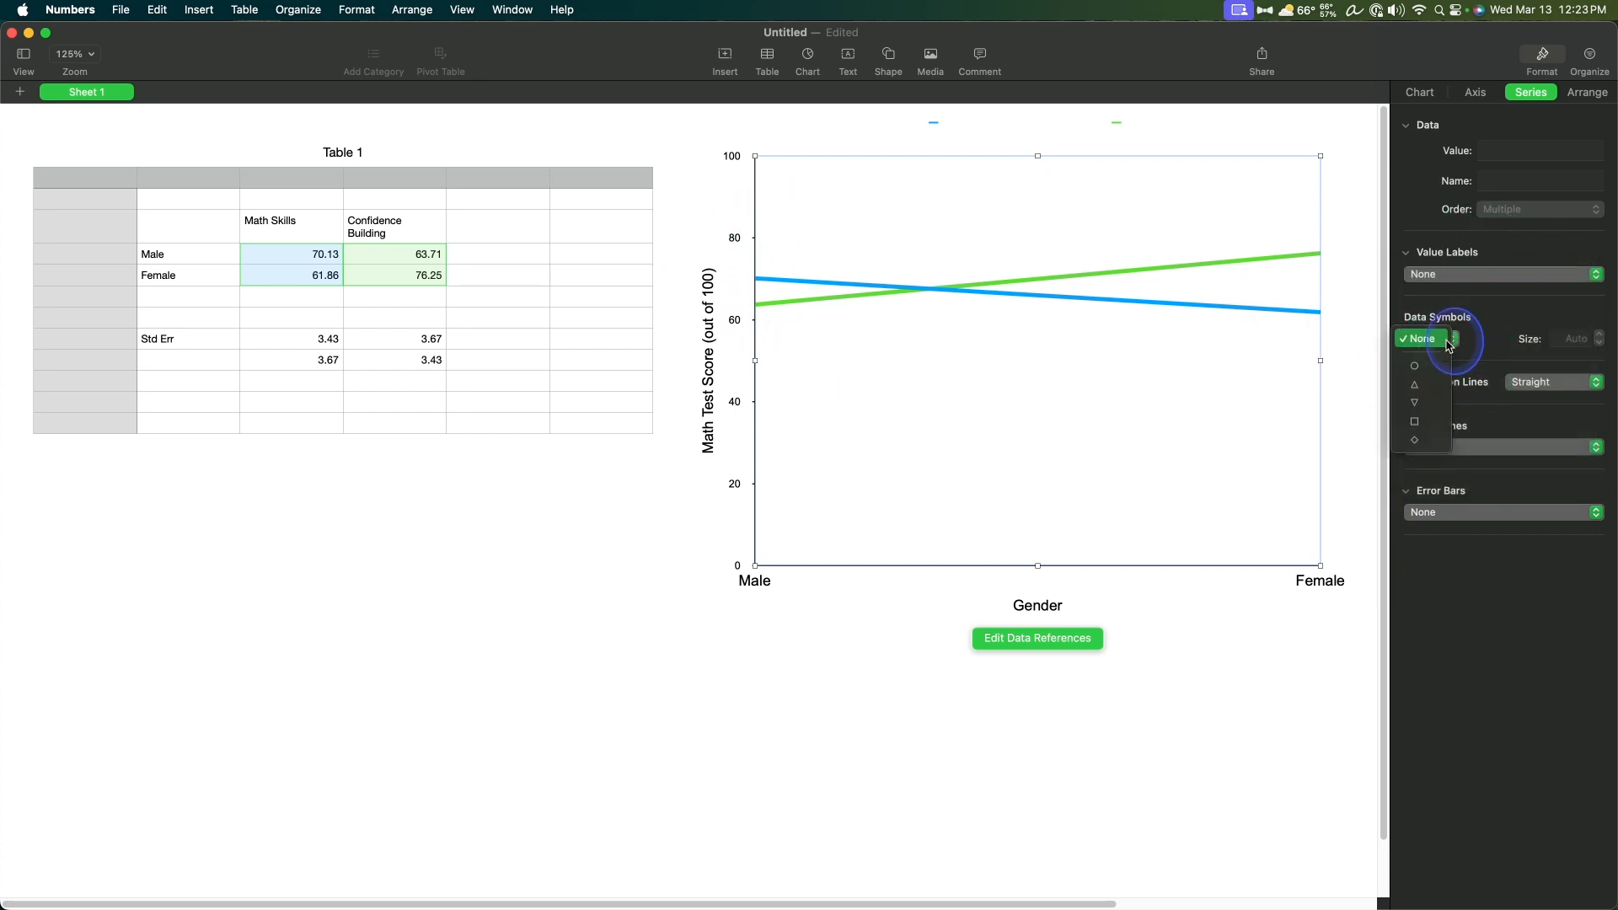
left_click(1419, 367)
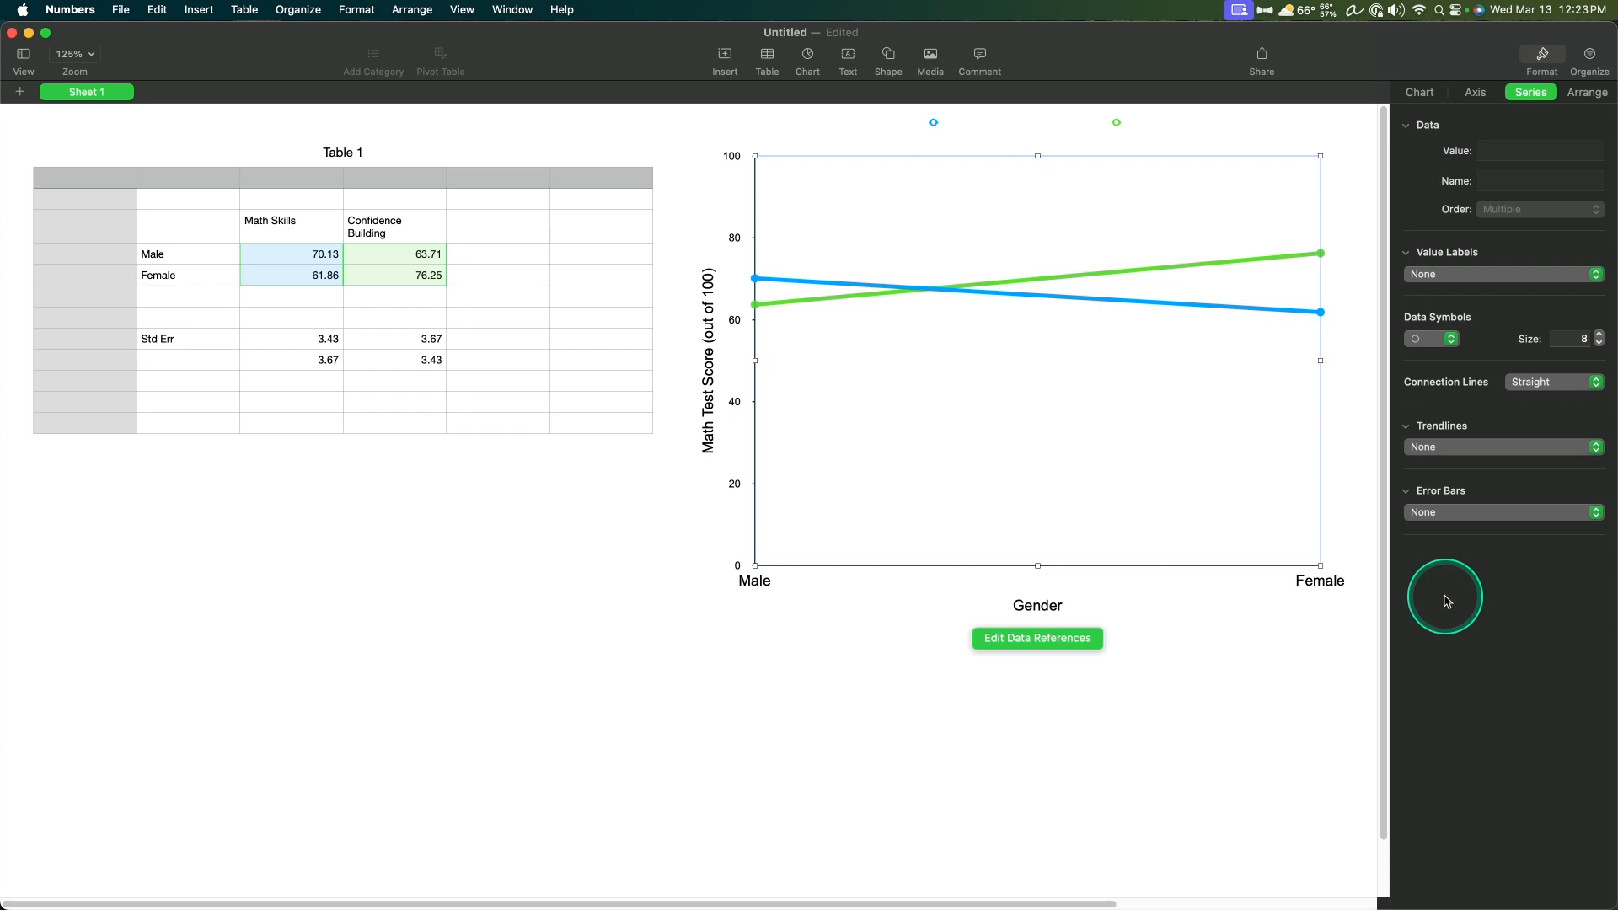
Step: Try Curved connection lines for the series, returning to Straight
left_click(1519, 384)
left_click(1531, 397)
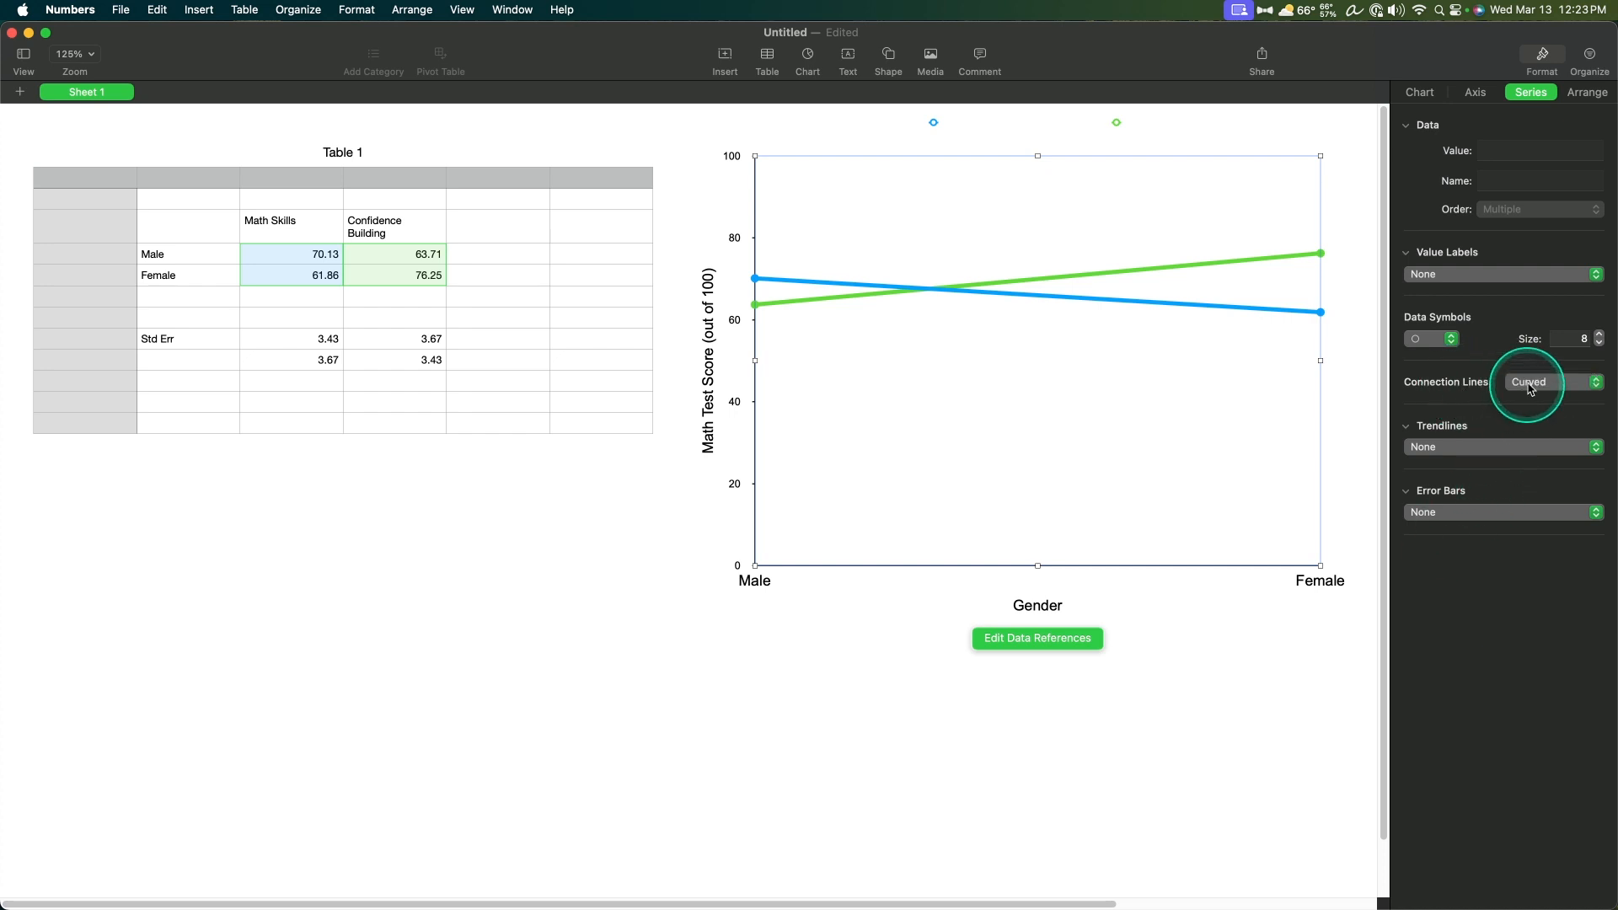
left_click(1531, 389)
left_click(1532, 363)
left_click(1564, 447)
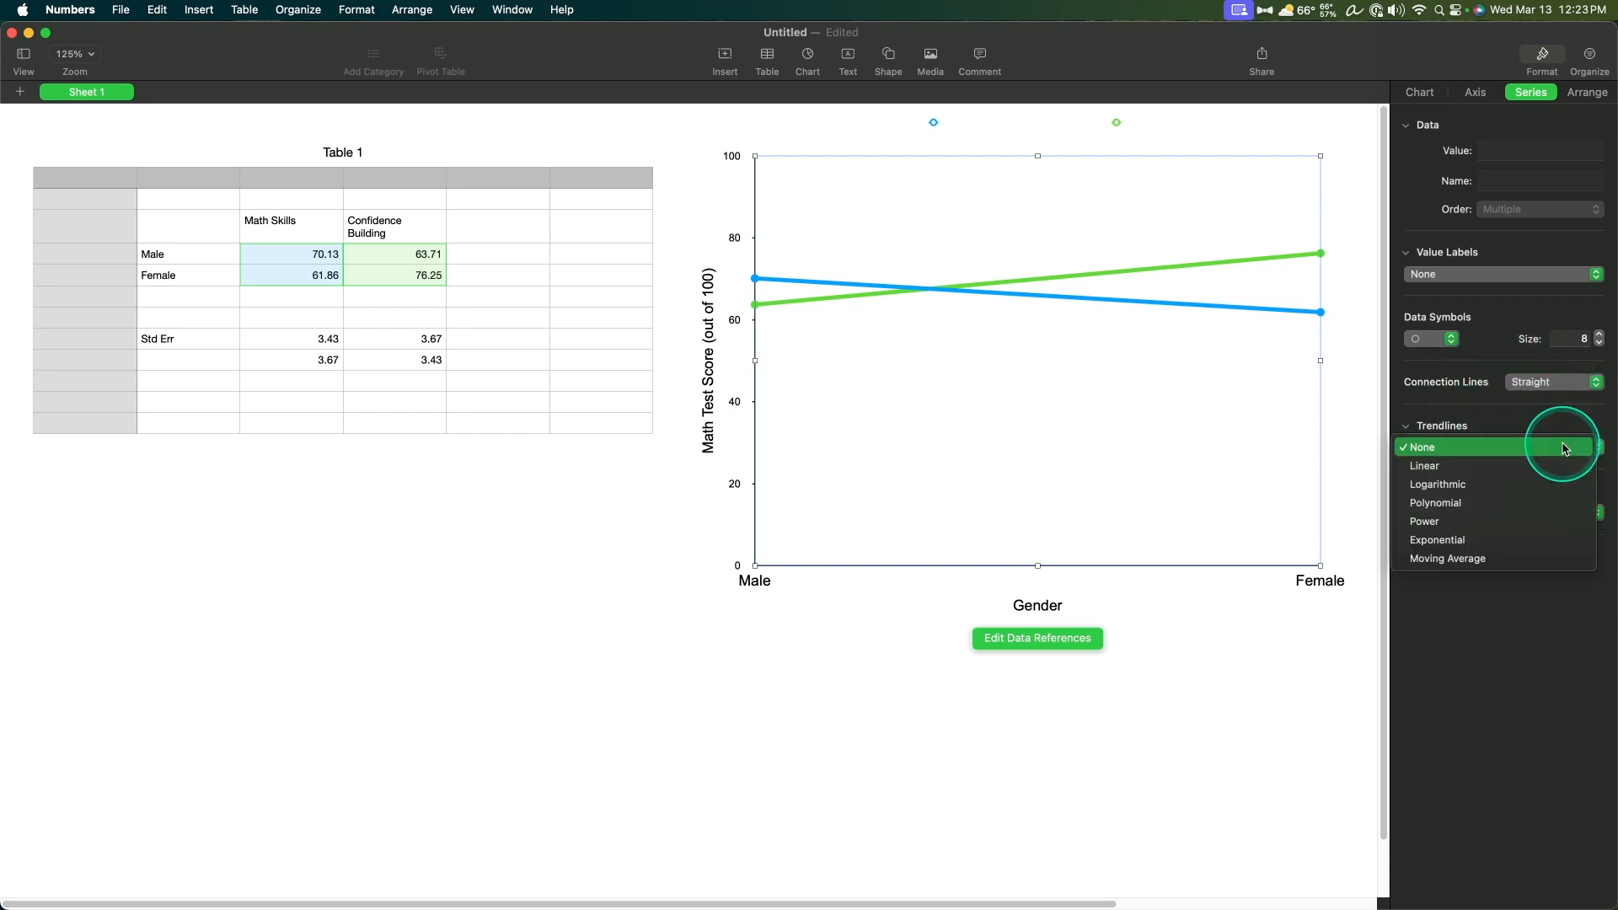
left_click(1544, 654)
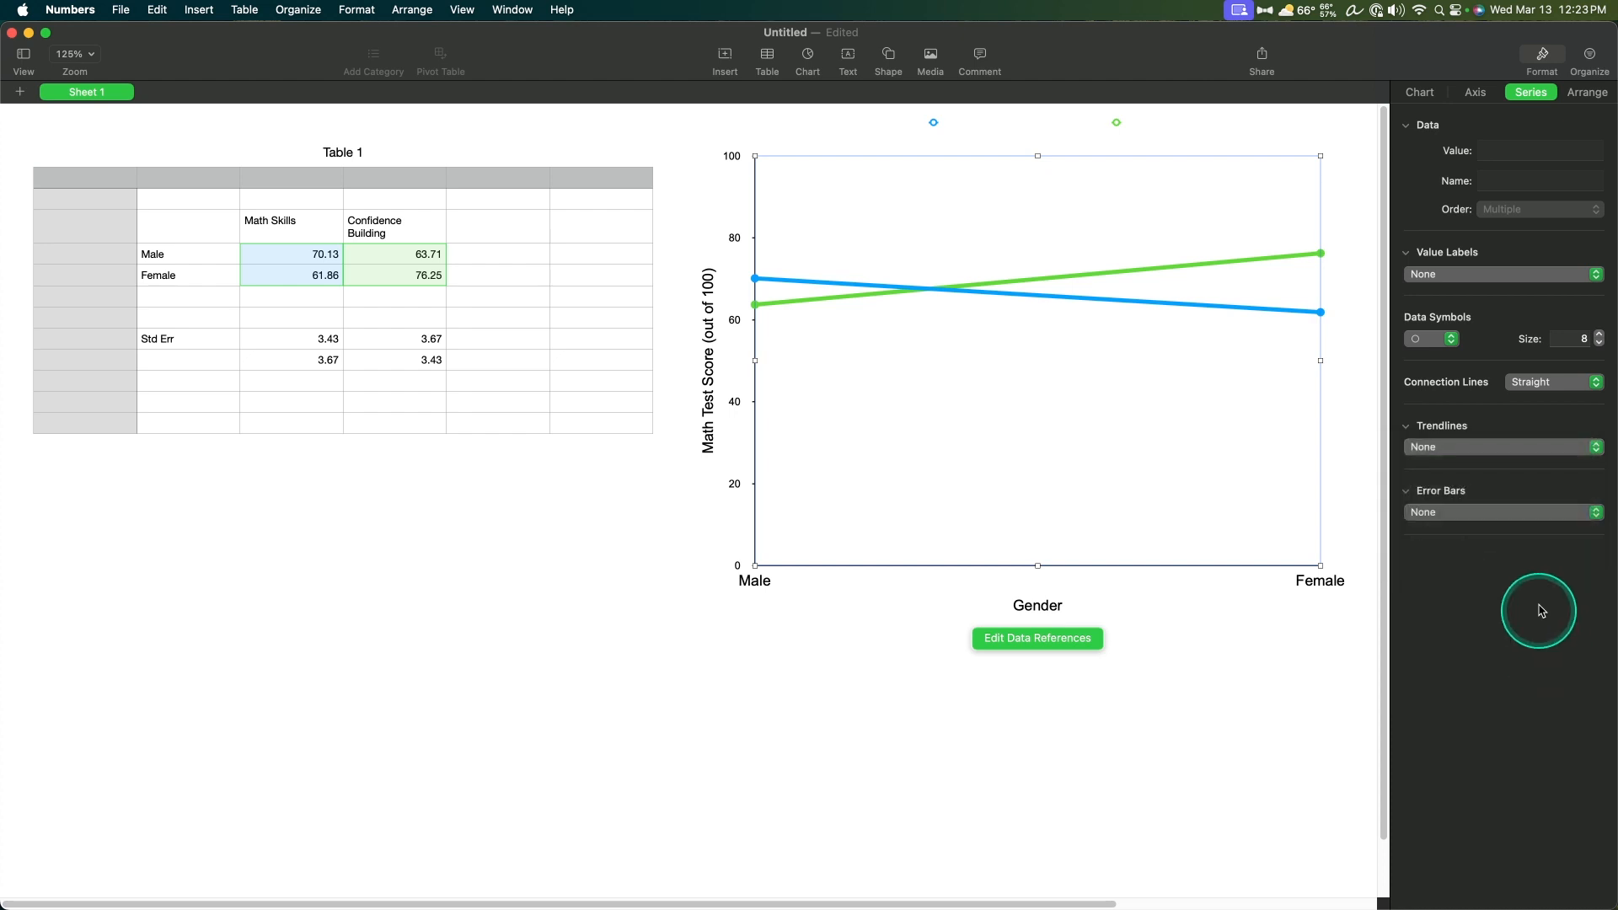
left_click(1544, 510)
left_click(1549, 689)
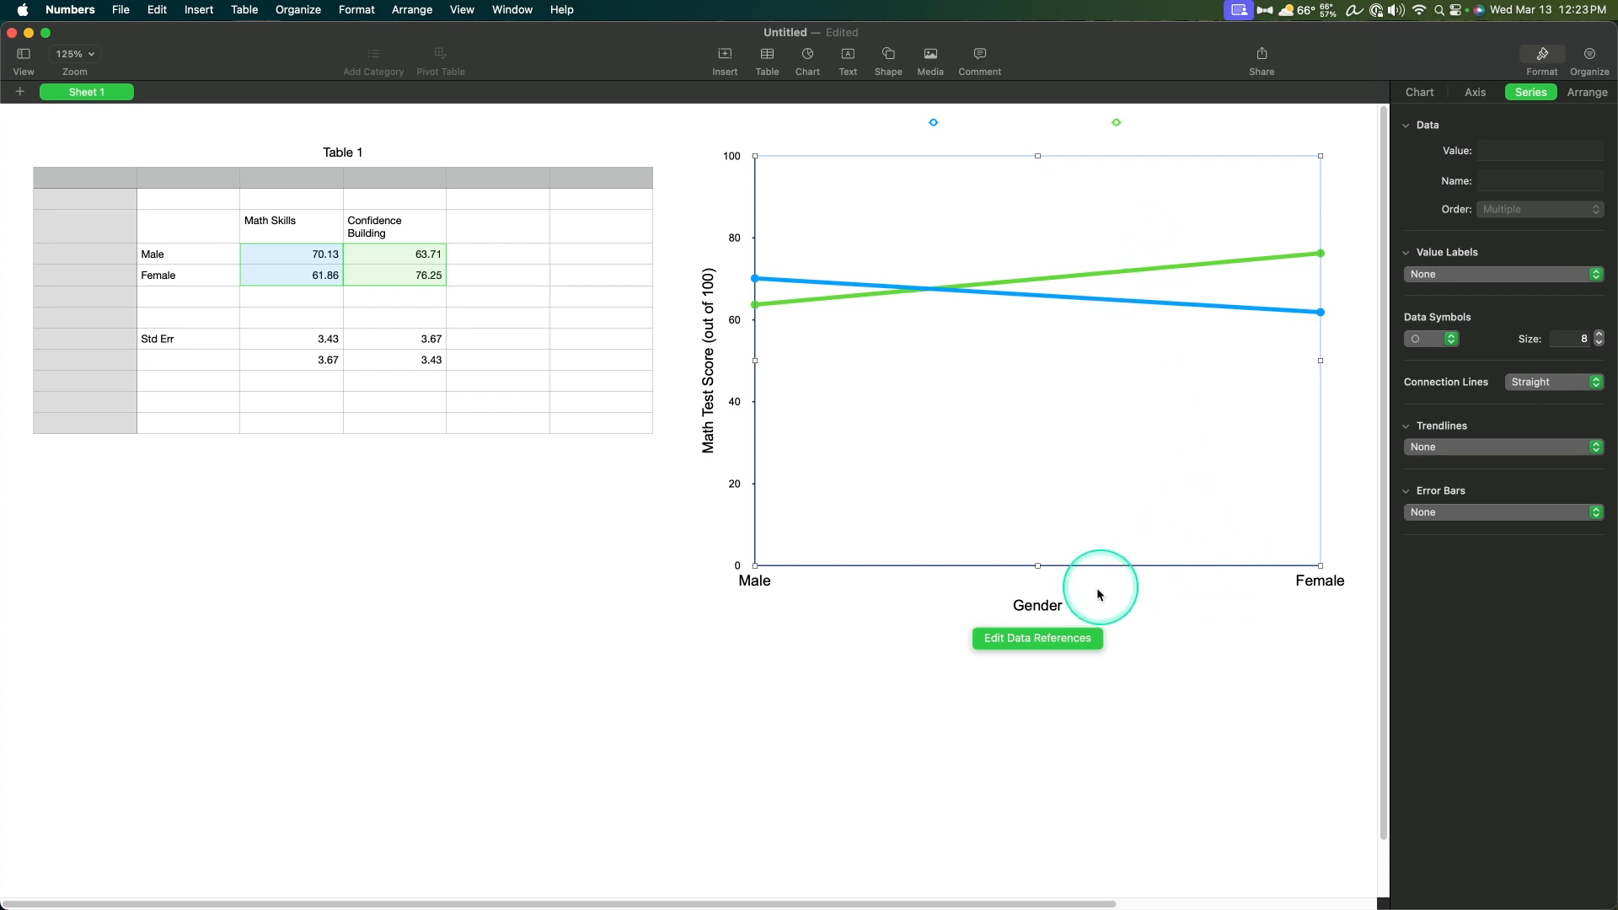
Step: Edit the chart's data references so the blue series takes its name from cell C3, Math Skills
left_click(1032, 639)
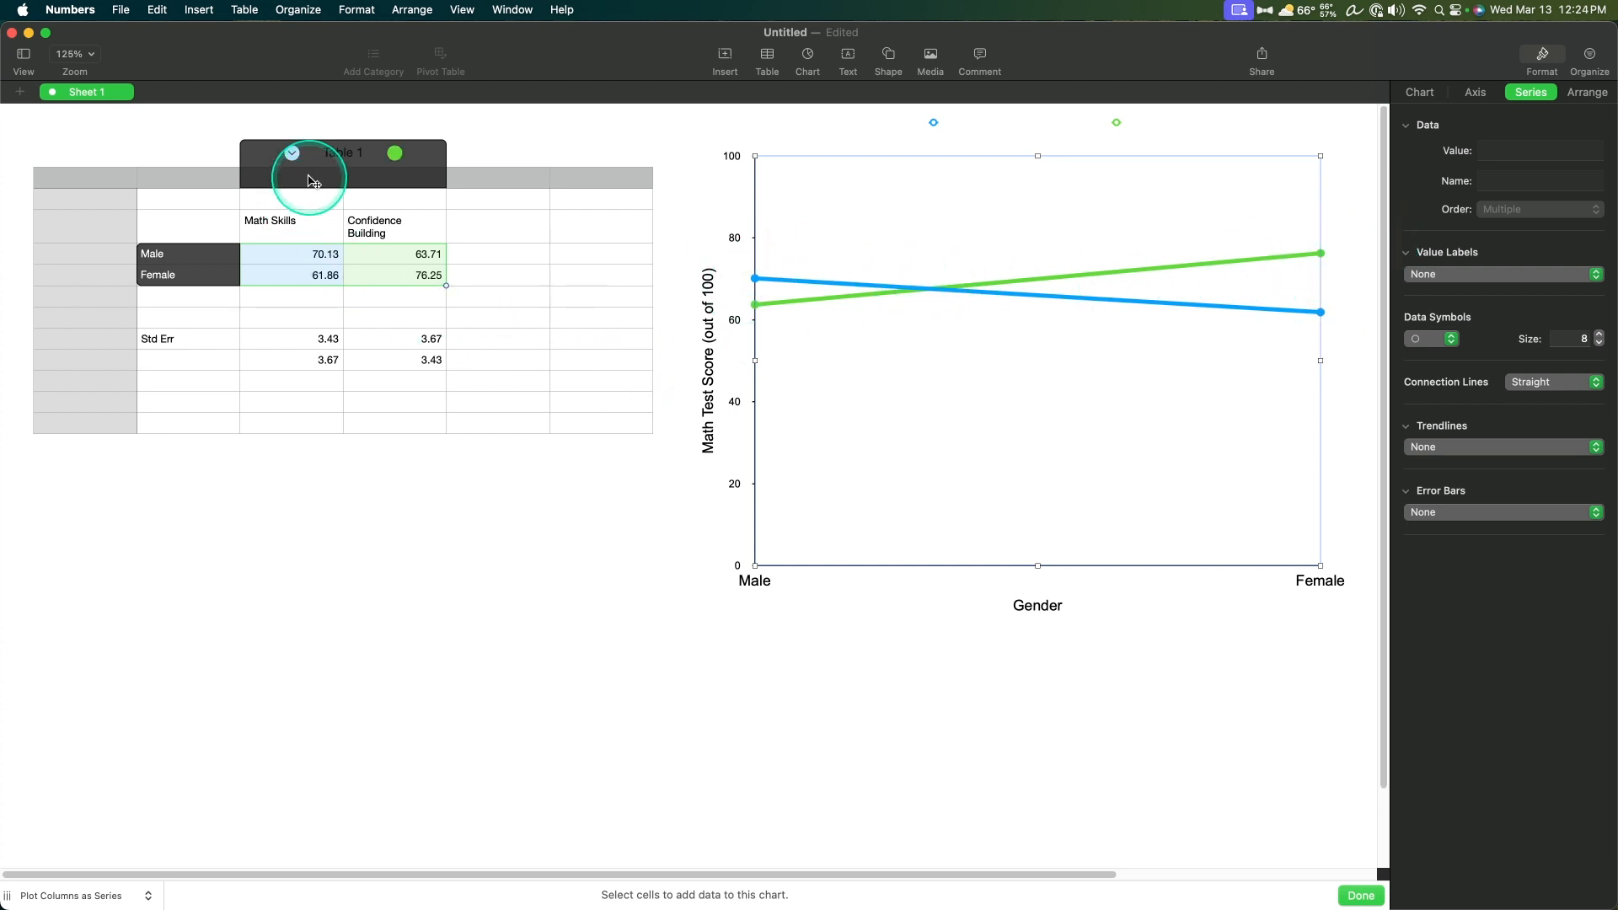
left_click(292, 154)
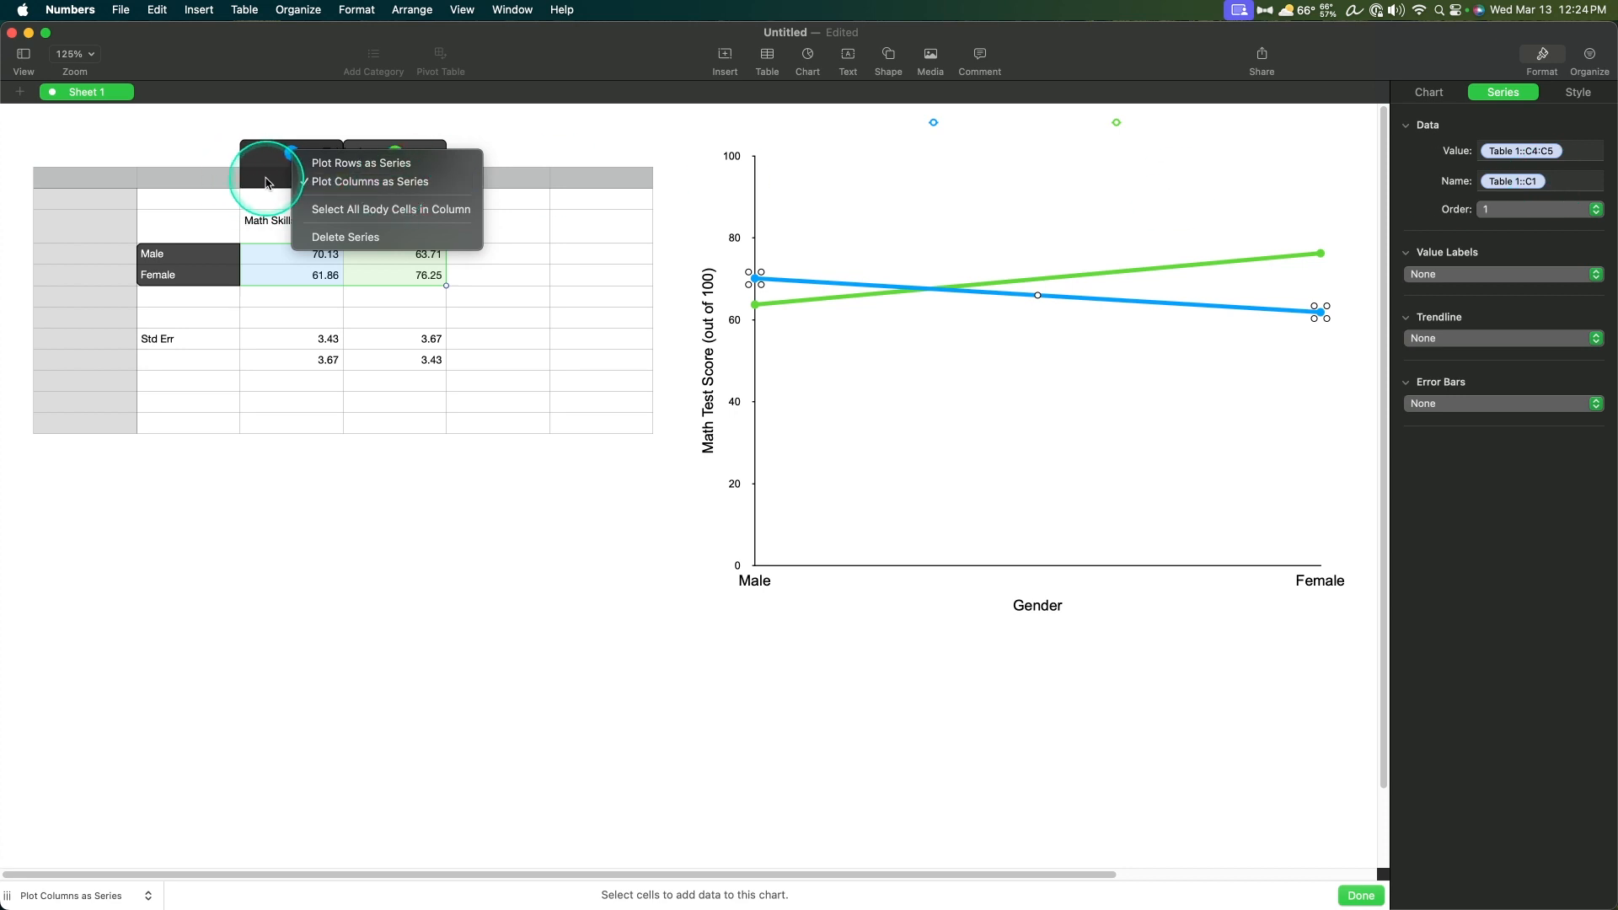
left_click(1560, 182)
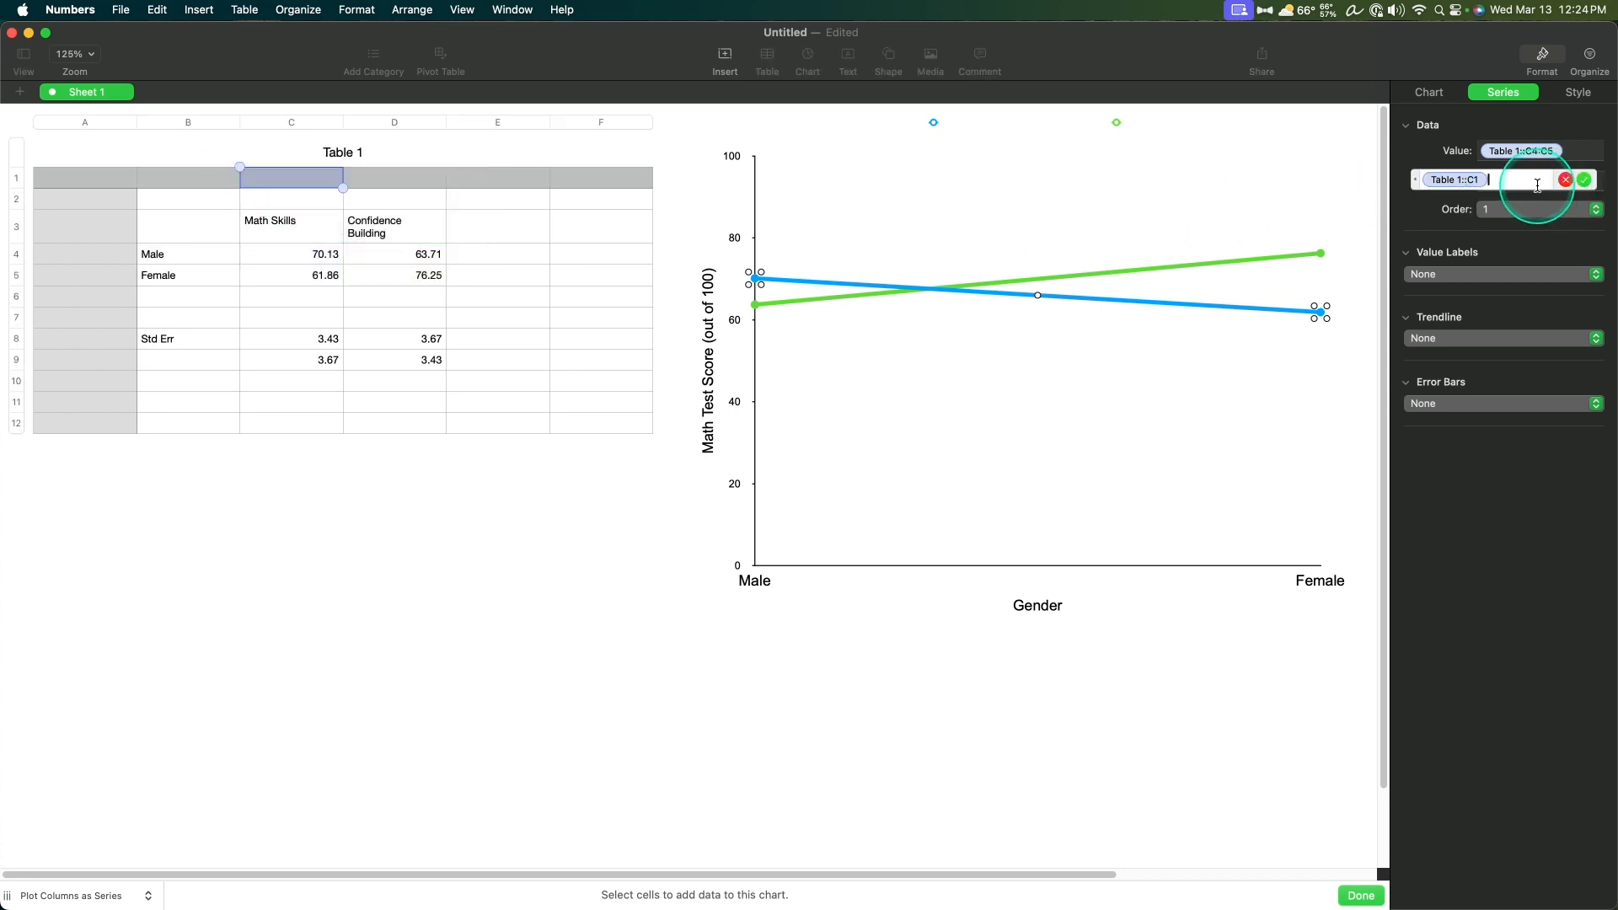
left_click(302, 229)
left_click(455, 229)
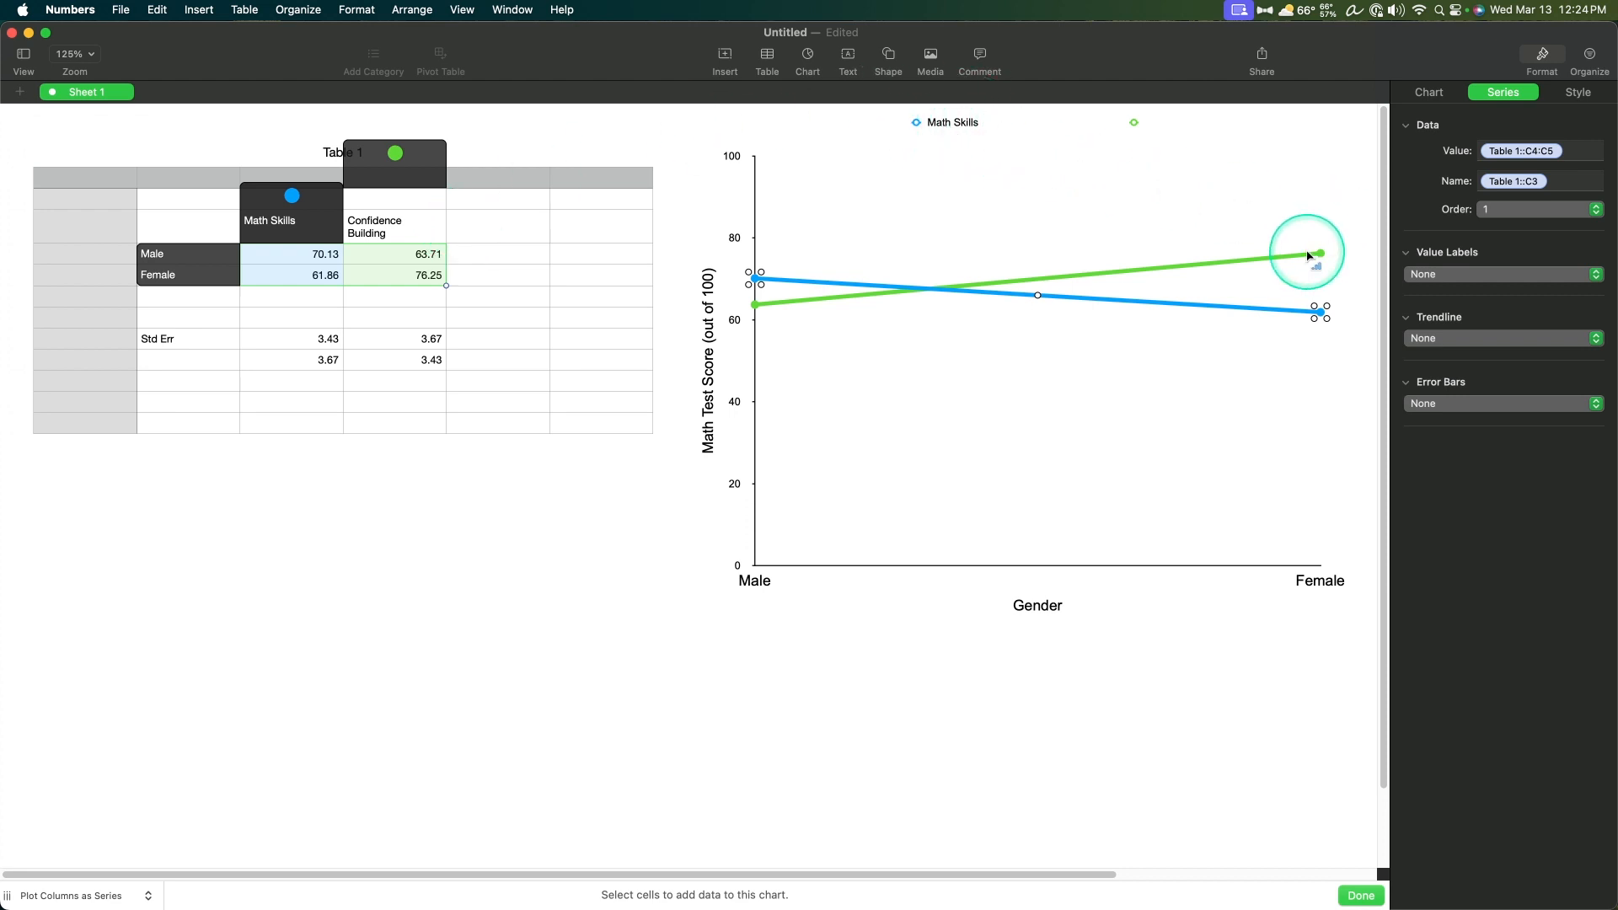
Step: Set the green series' name reference to cell D3, Confidence Building
left_click(404, 160)
left_click(404, 160)
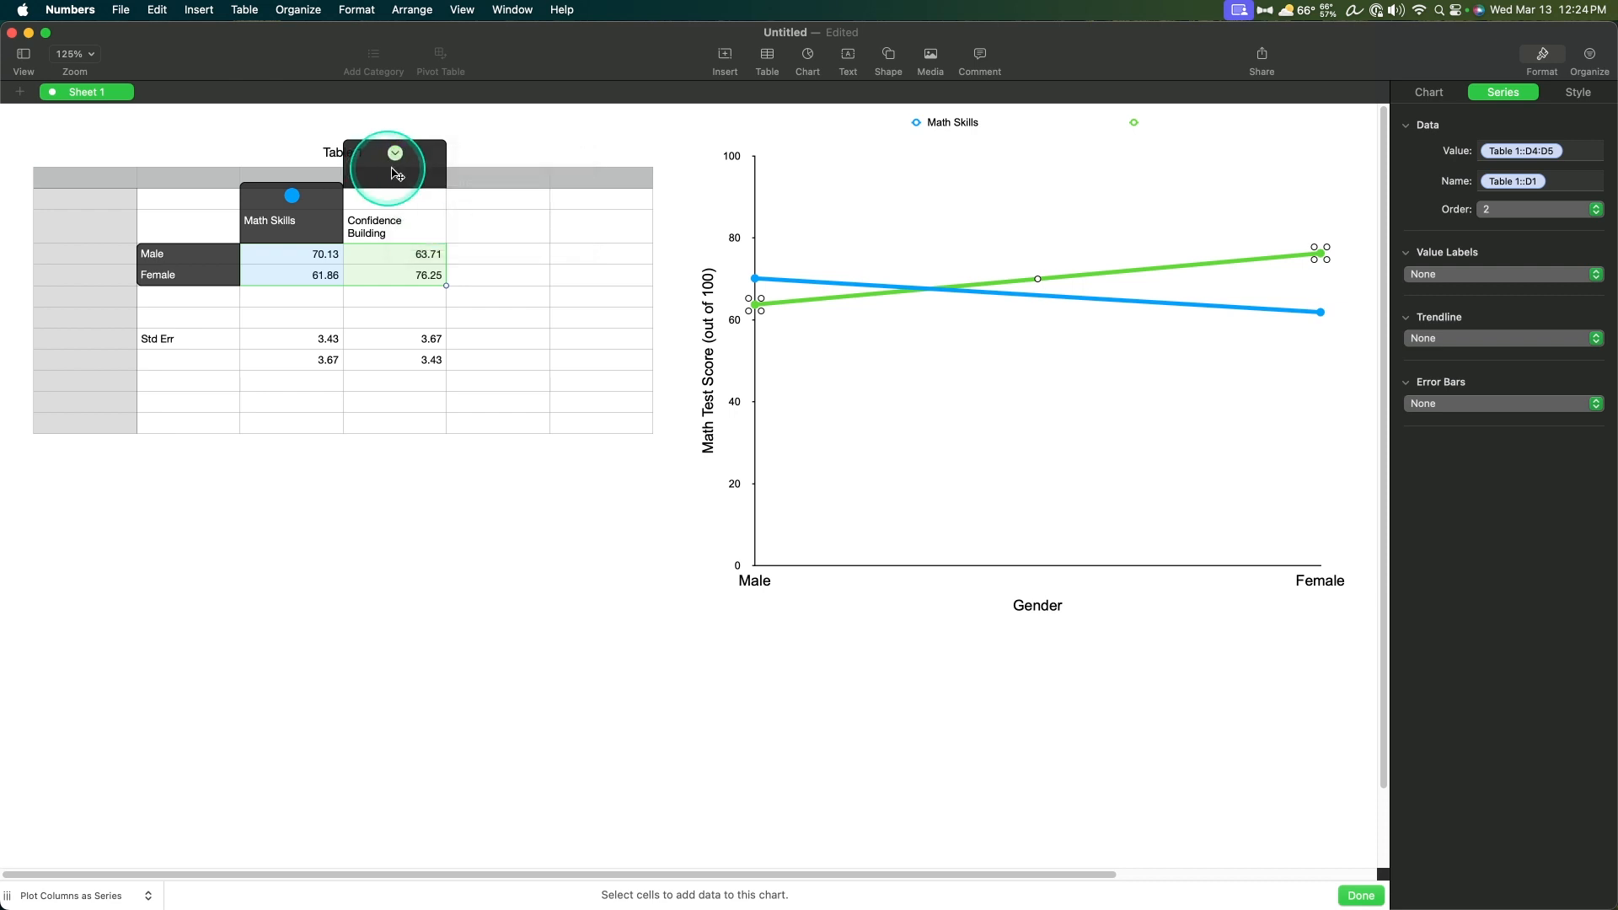
left_click(1550, 185)
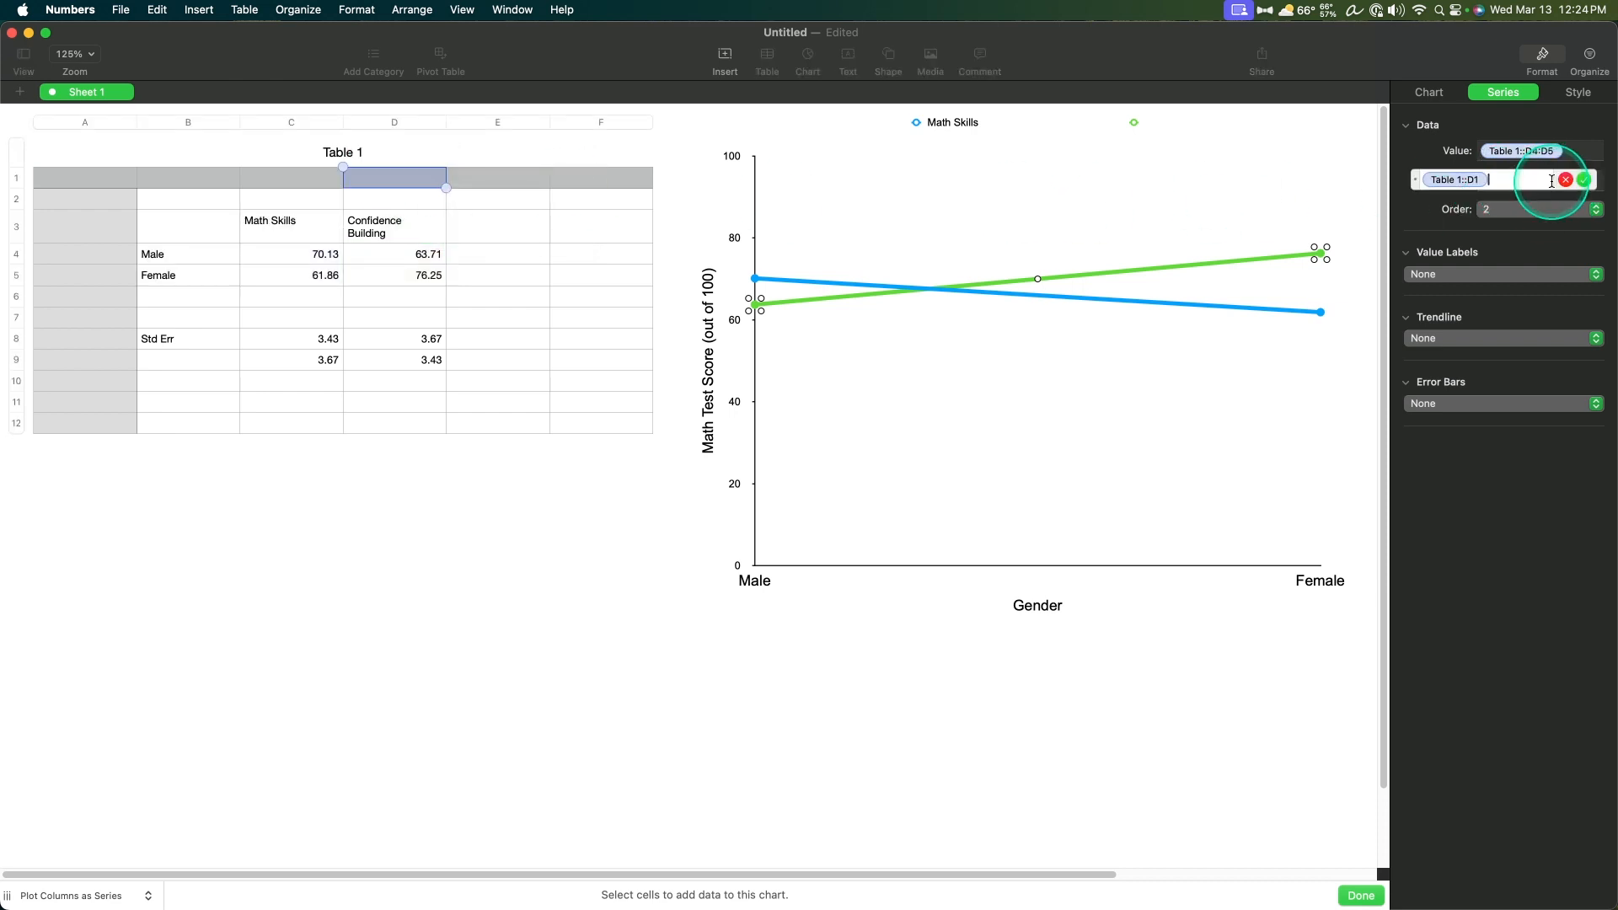
left_click(405, 223)
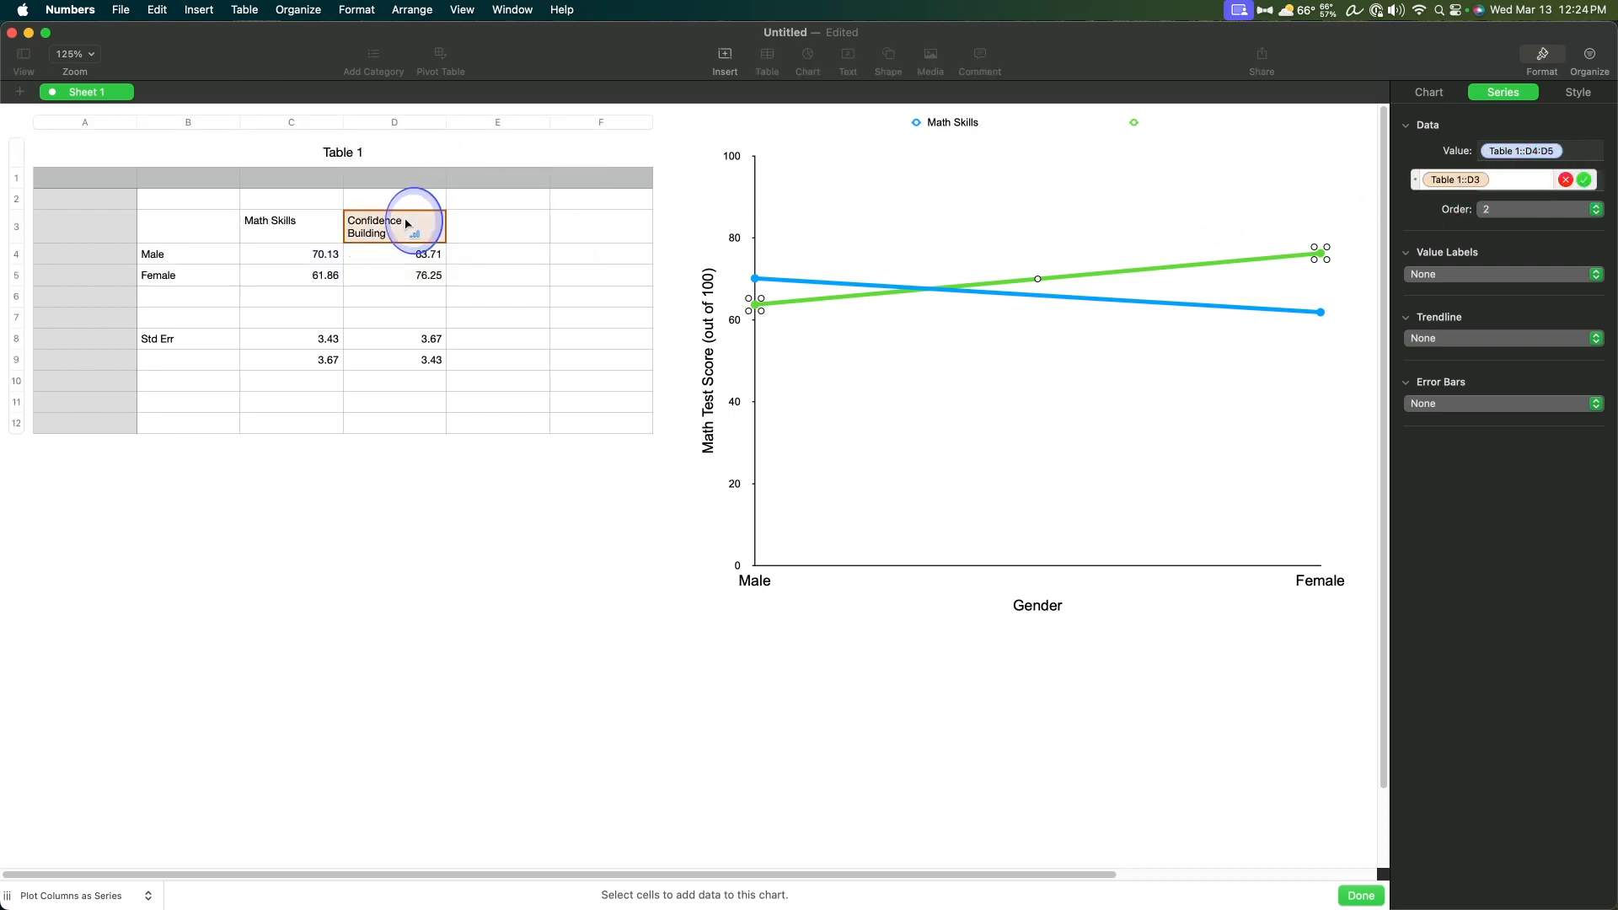
left_click(1585, 181)
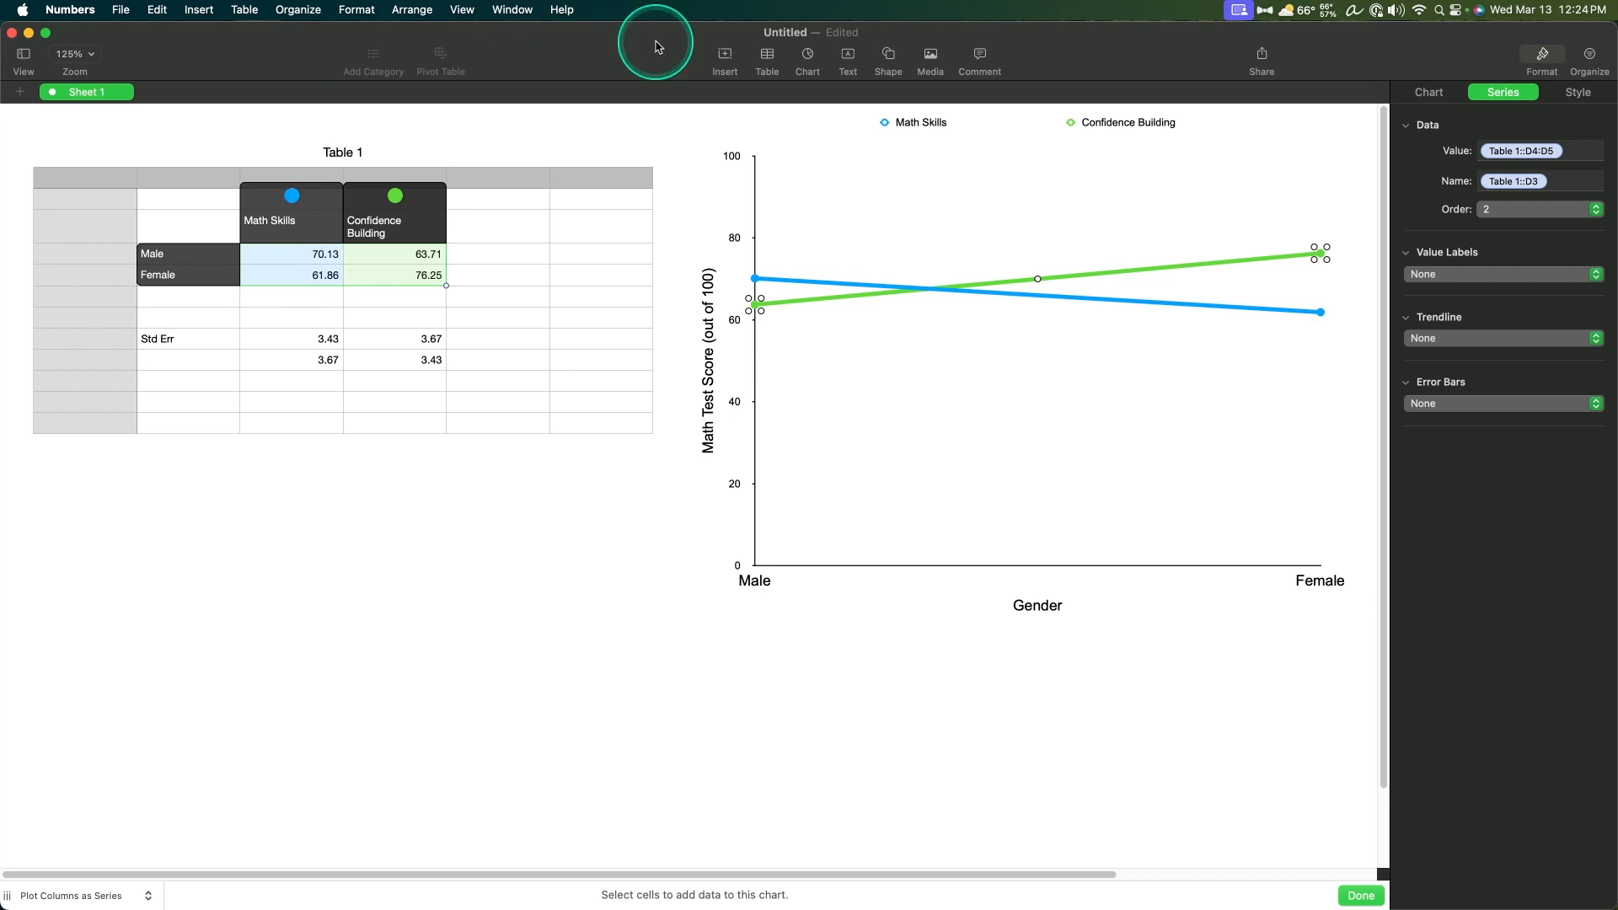
Step: Examine the Confidence Building series' data and style settings and the general chart options
left_click(1311, 258)
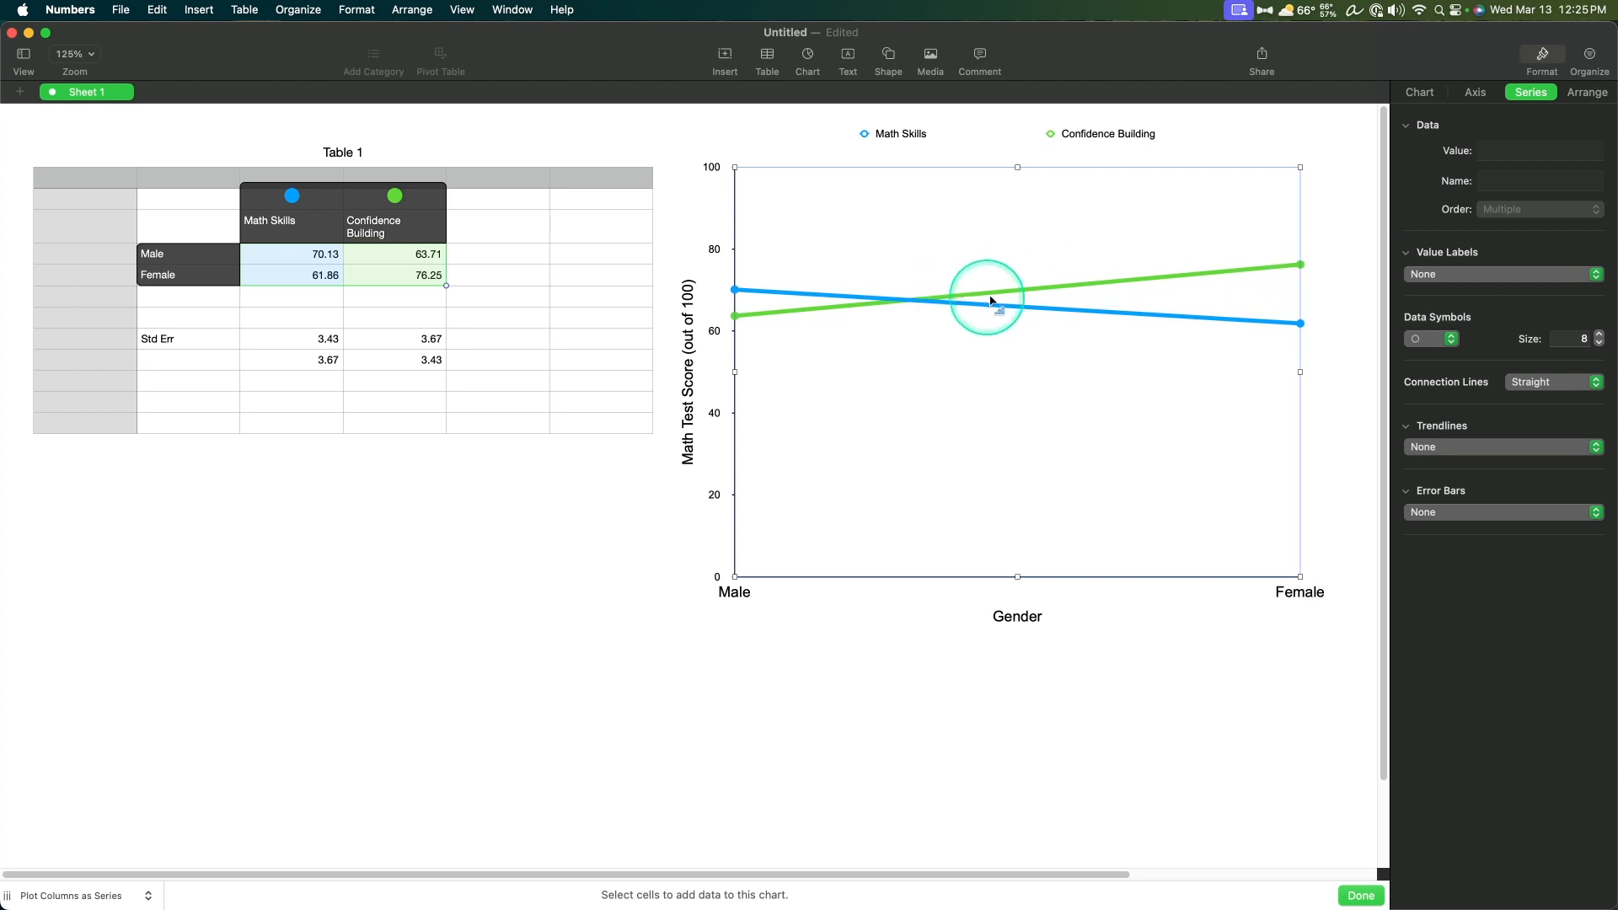
left_click_drag(1009, 292, 1031, 299)
right_click(1031, 299)
mouse_move(1122, 380)
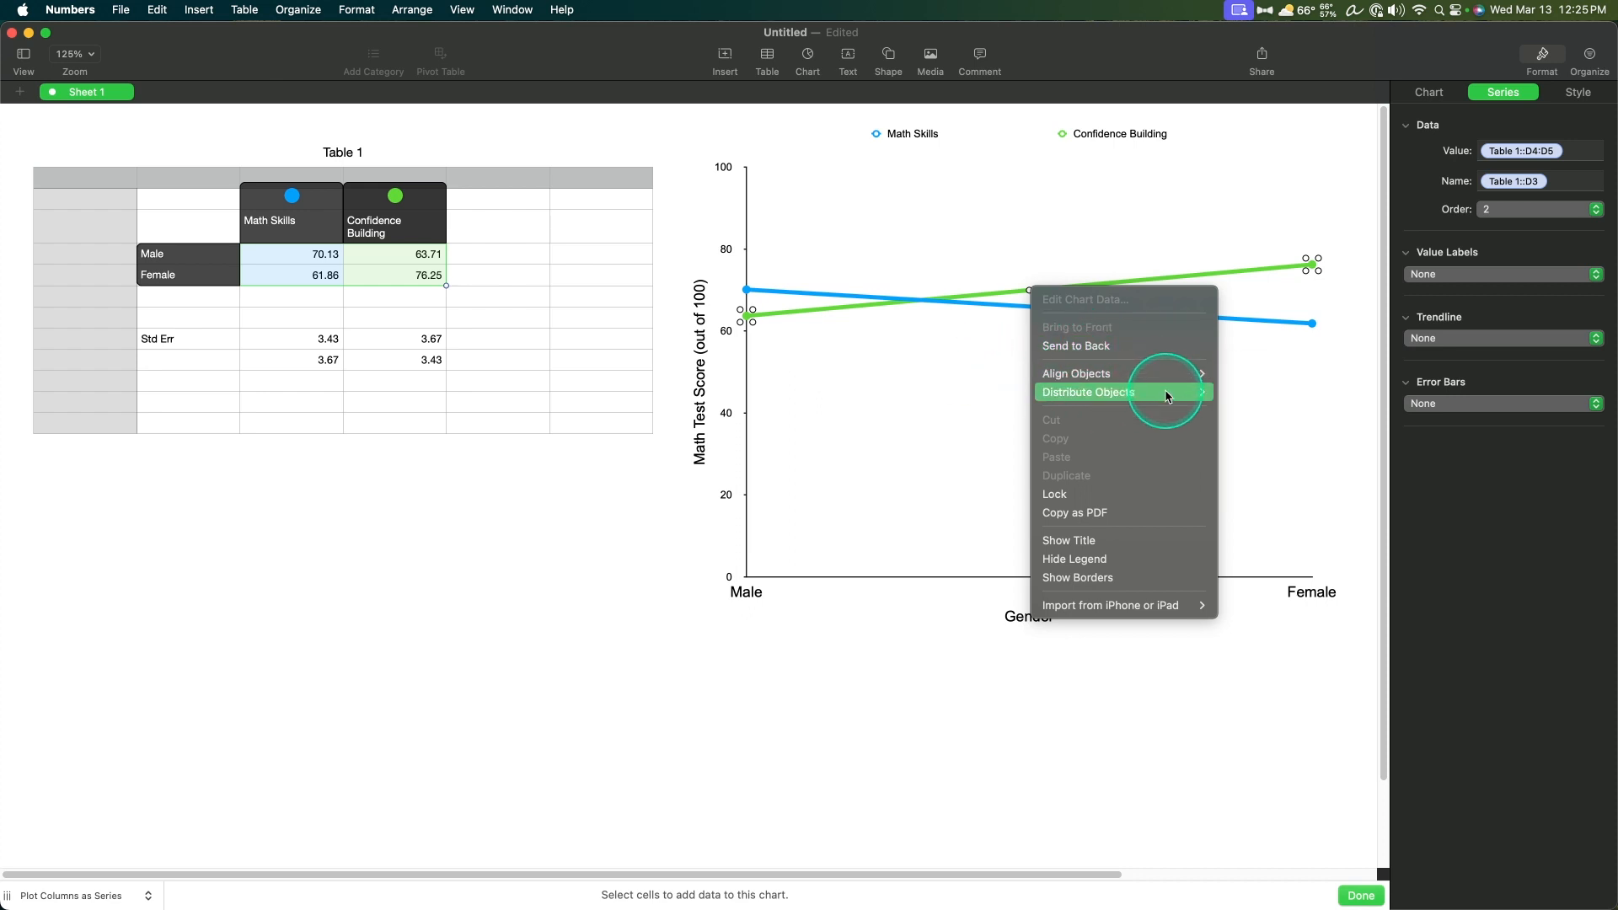
left_click(1503, 462)
left_click(1572, 92)
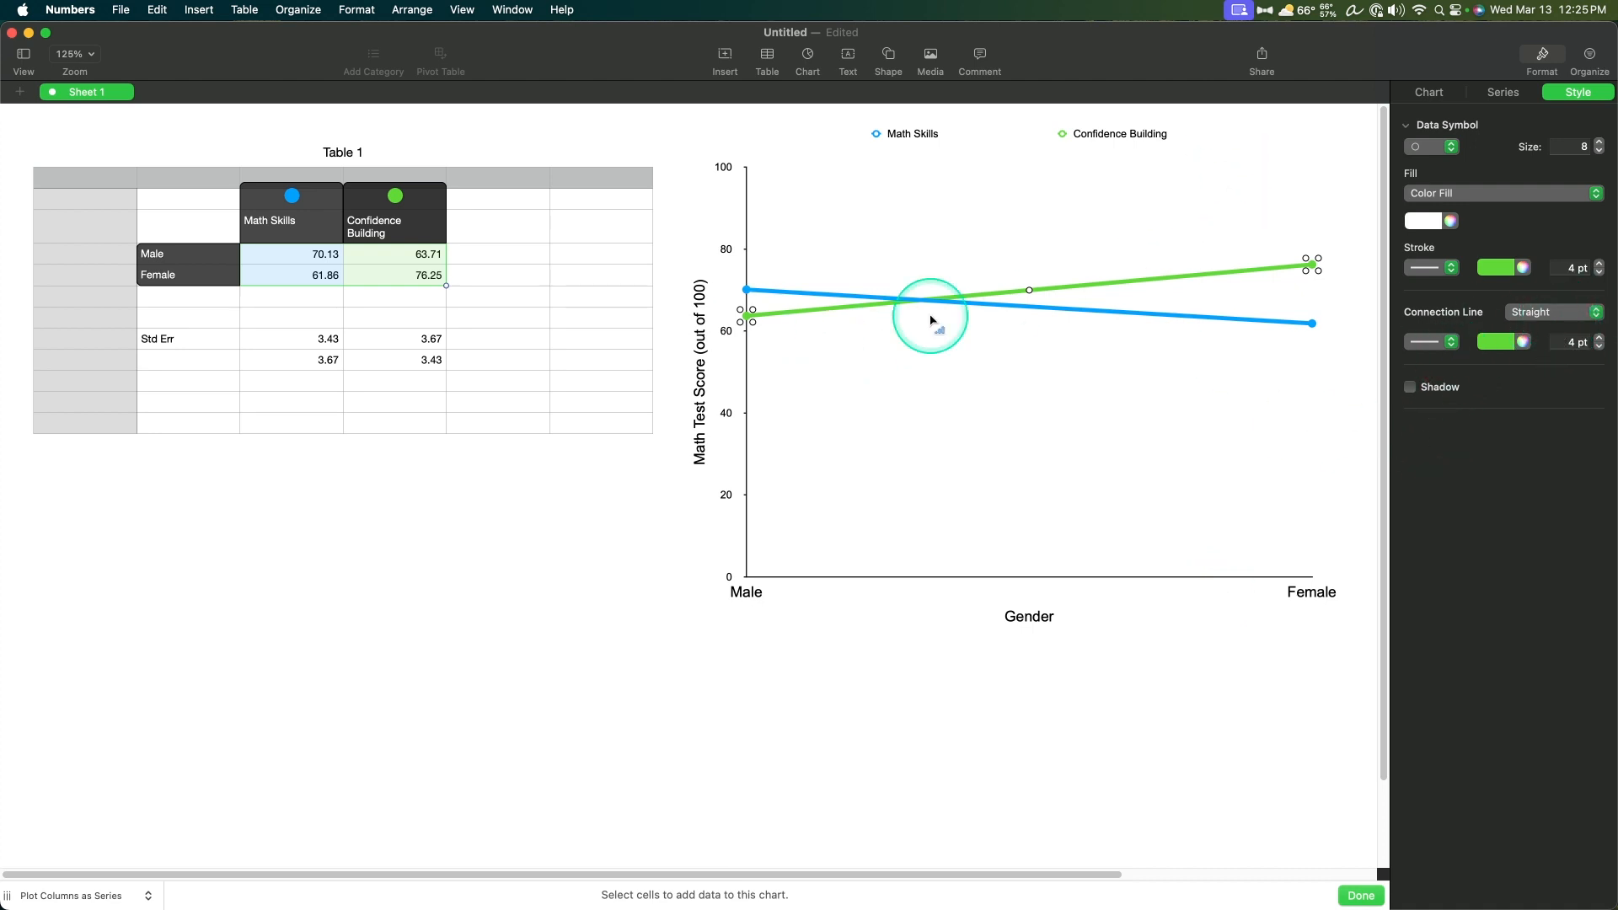
left_click(1430, 101)
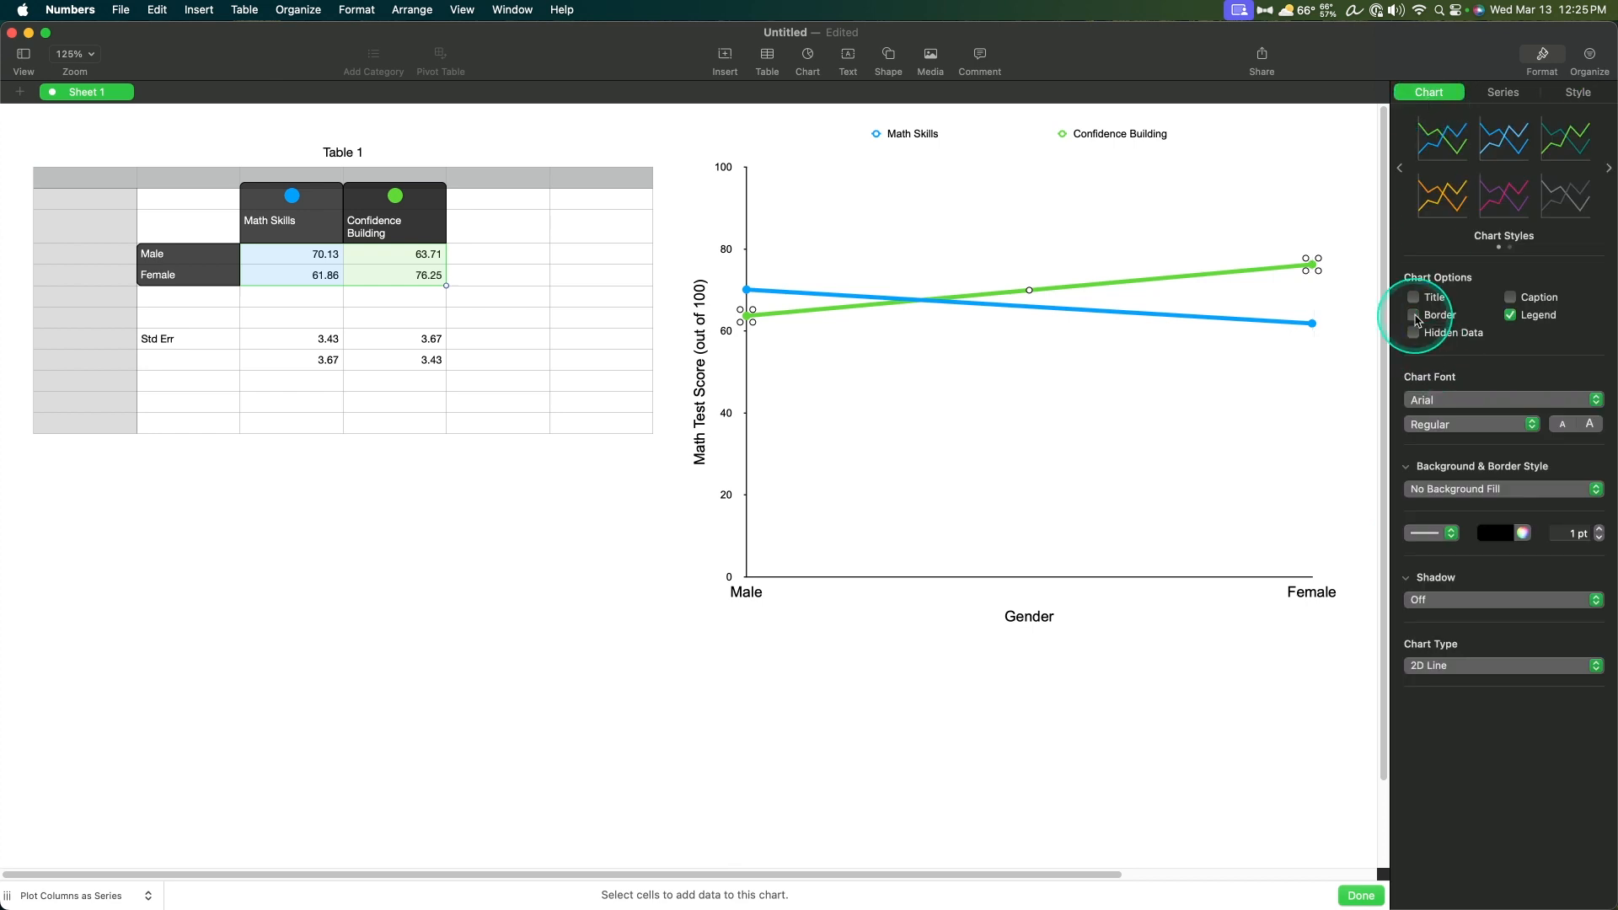
left_click(1502, 94)
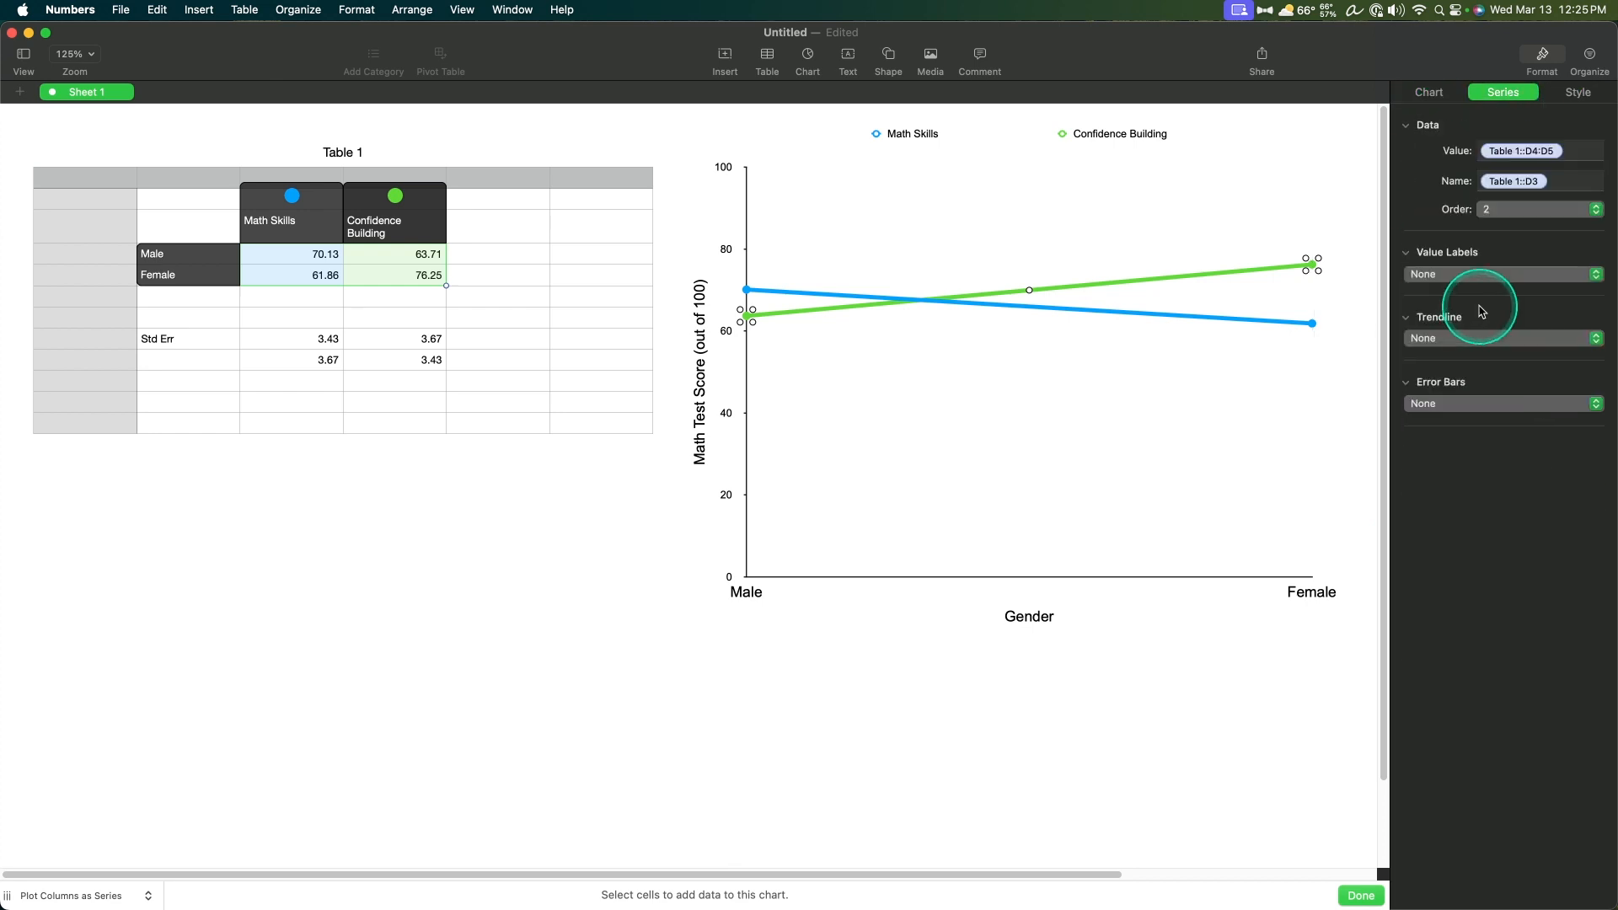
left_click(1559, 139)
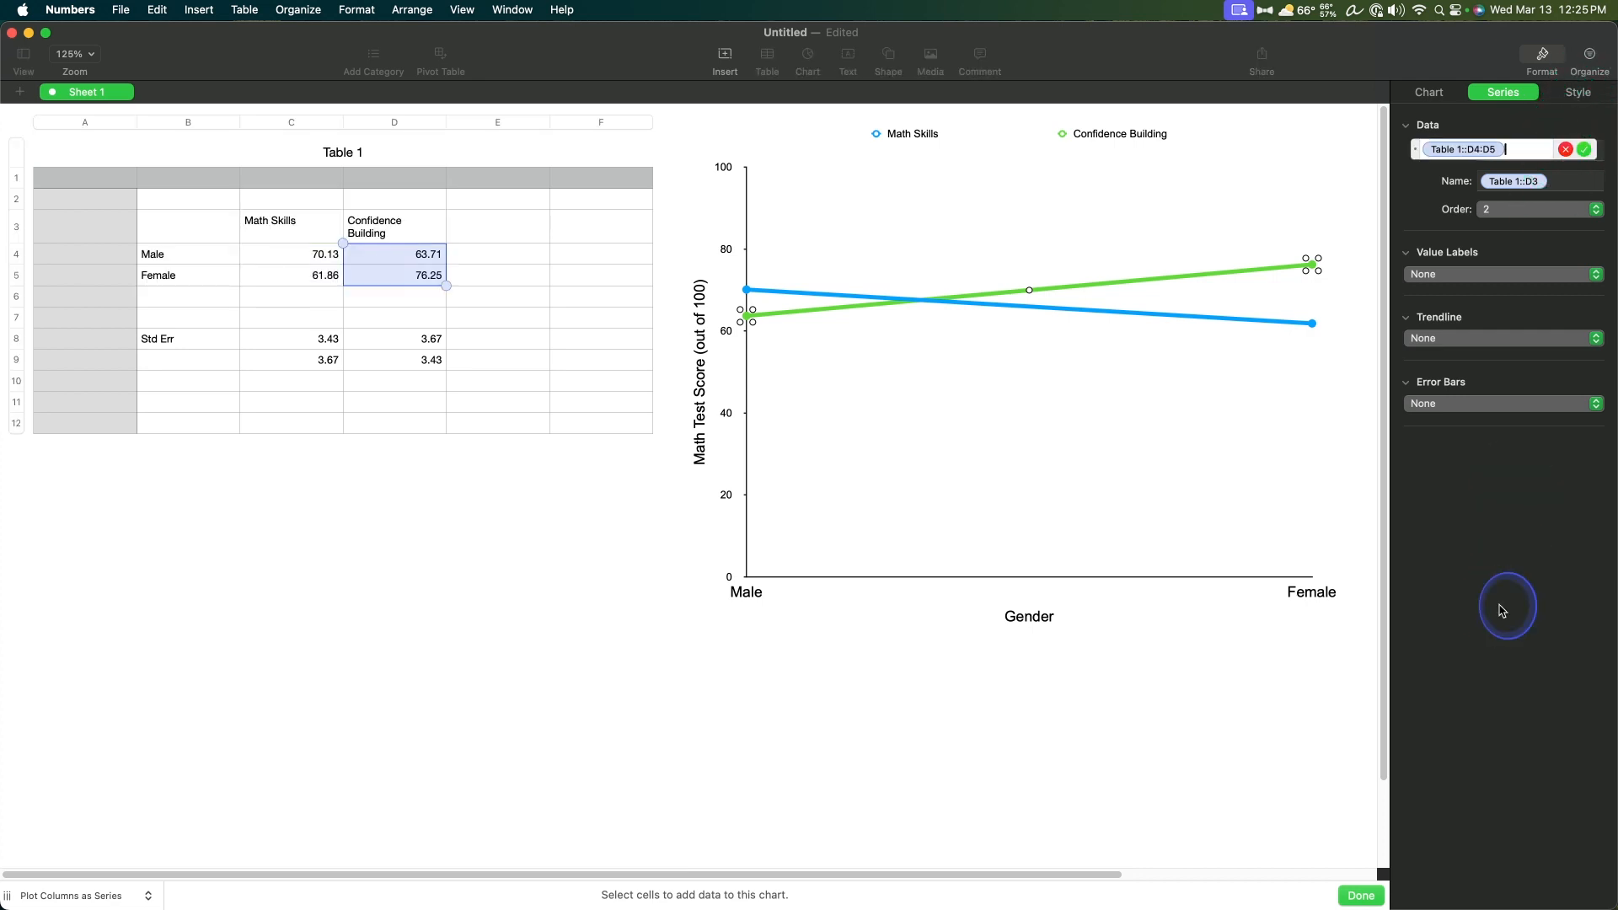
key("Return")
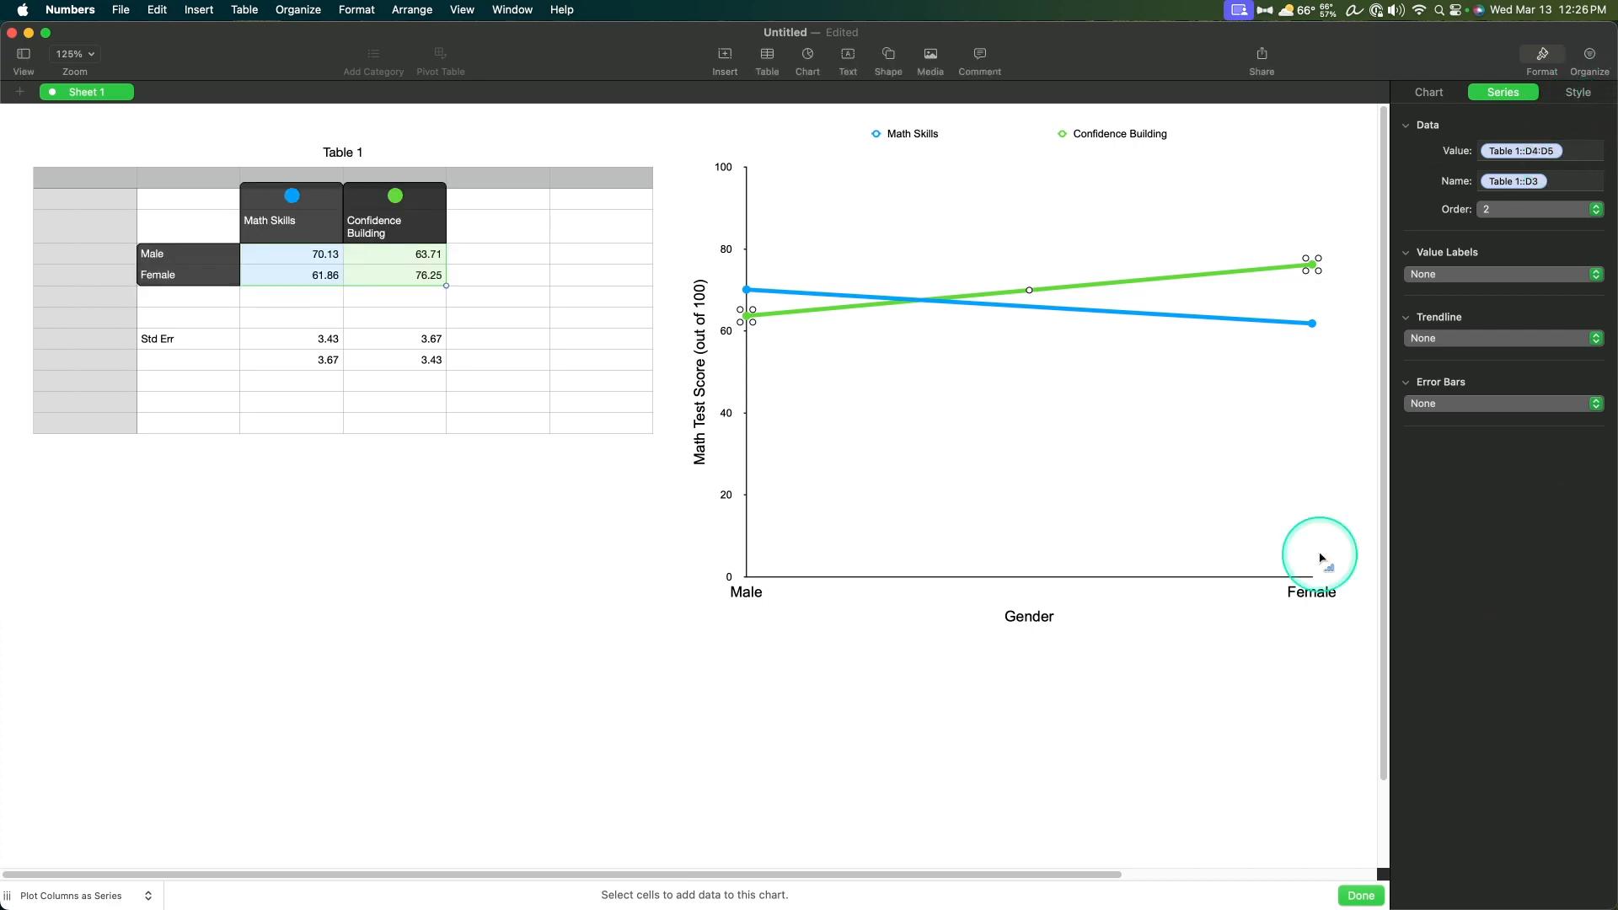
Step: Examine the green series' style settings and the whole chart's arrangement, alignment and series options
left_click(1578, 94)
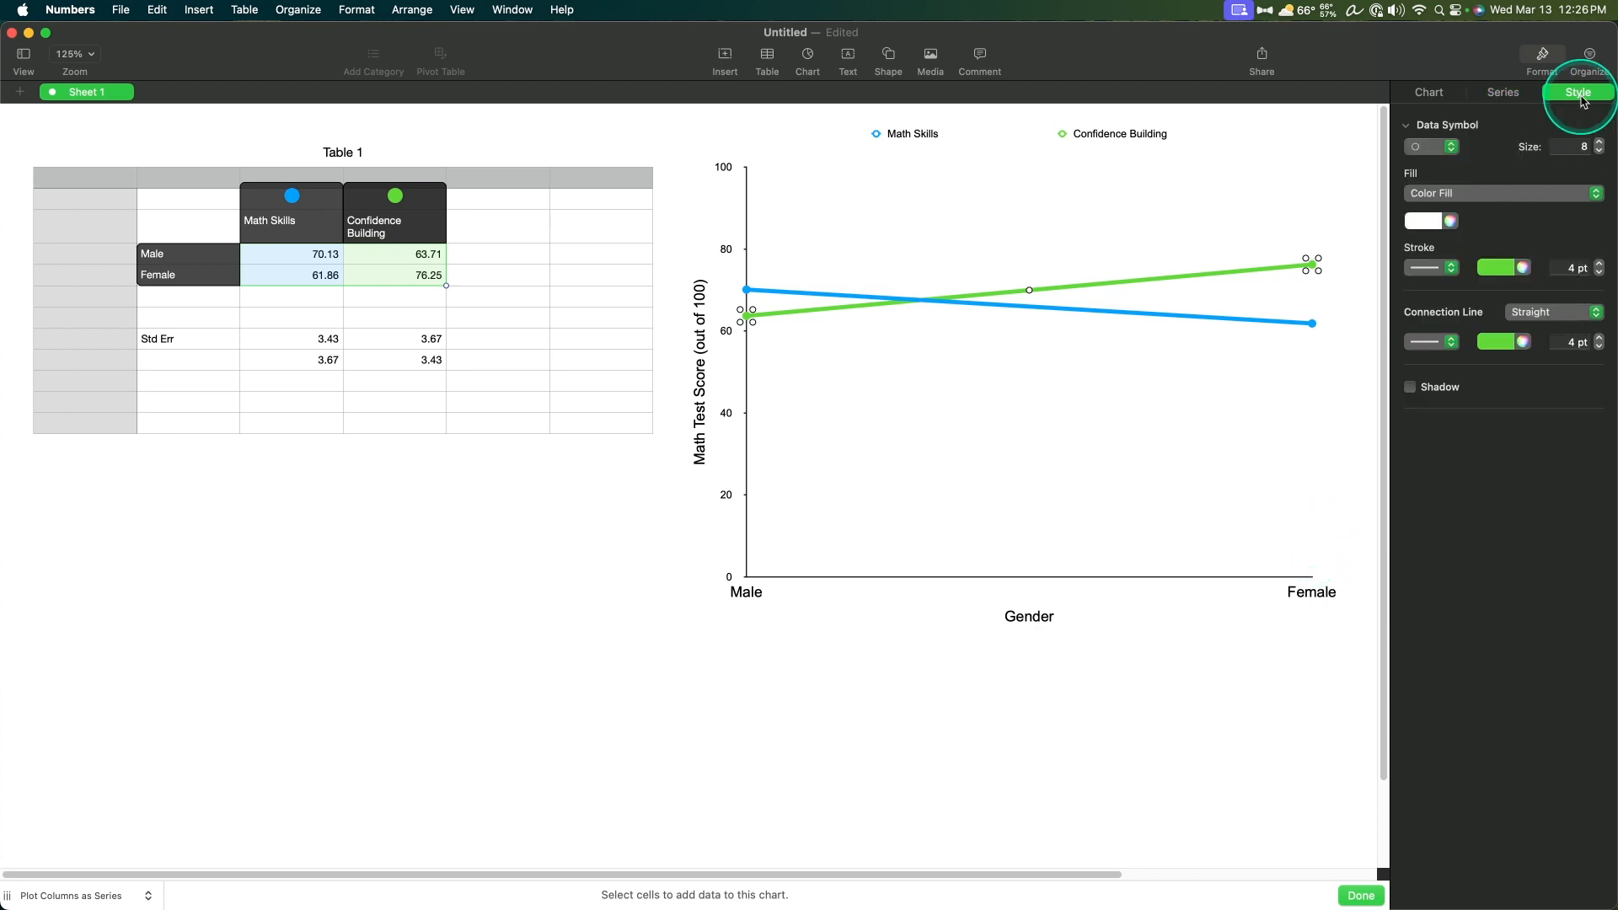
right_click(1213, 450)
left_click(1580, 98)
left_click(1586, 95)
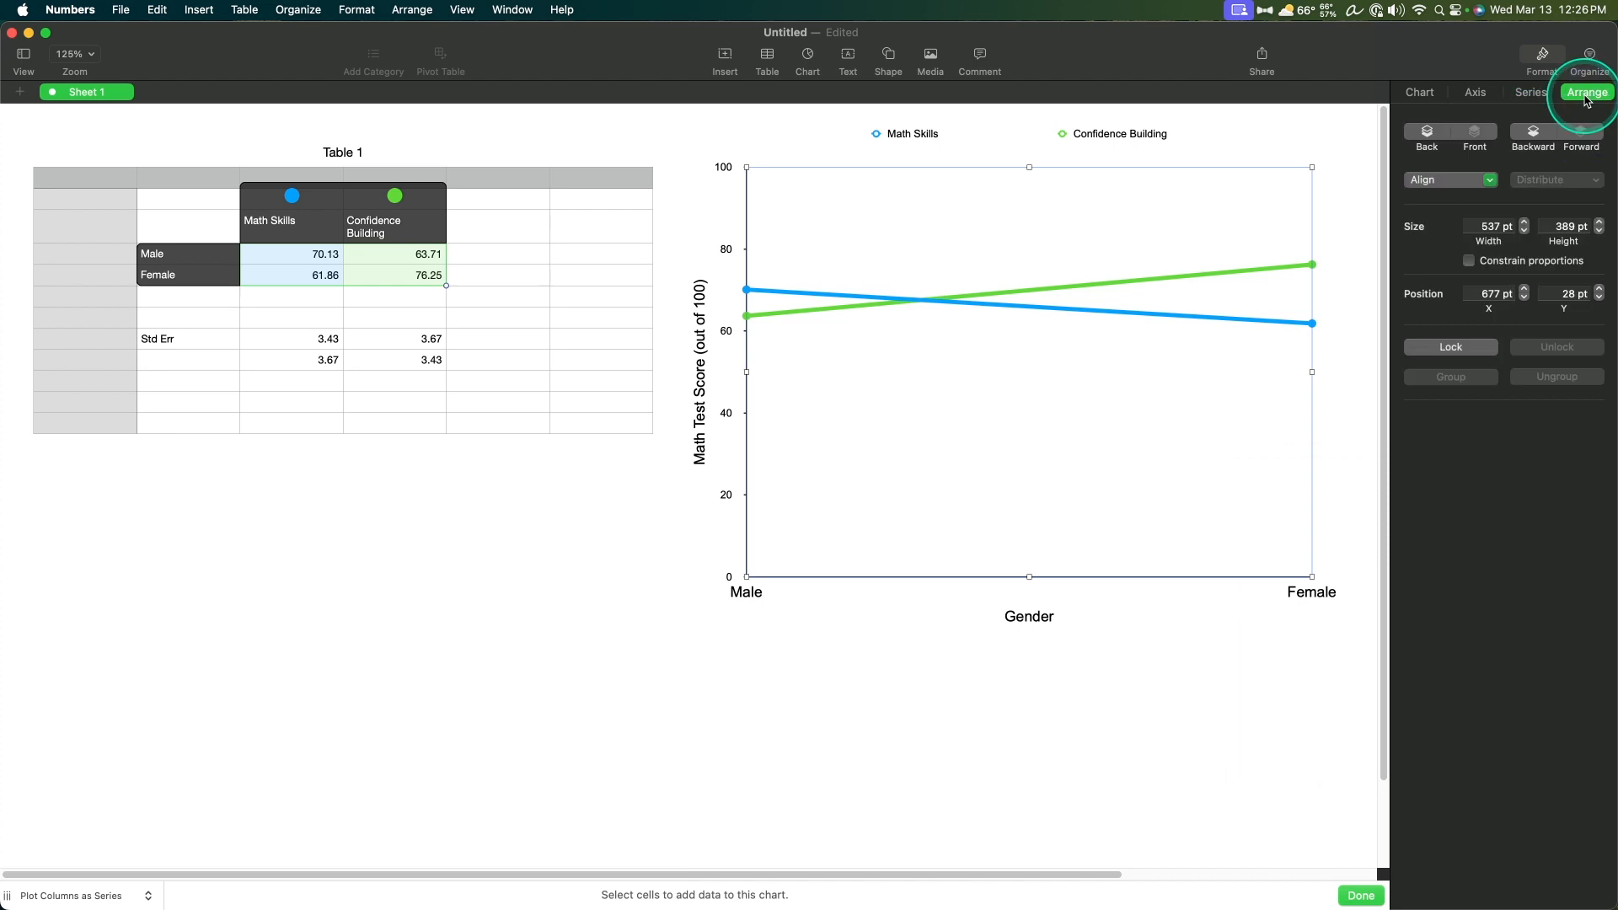
left_click(1493, 179)
left_click(1538, 609)
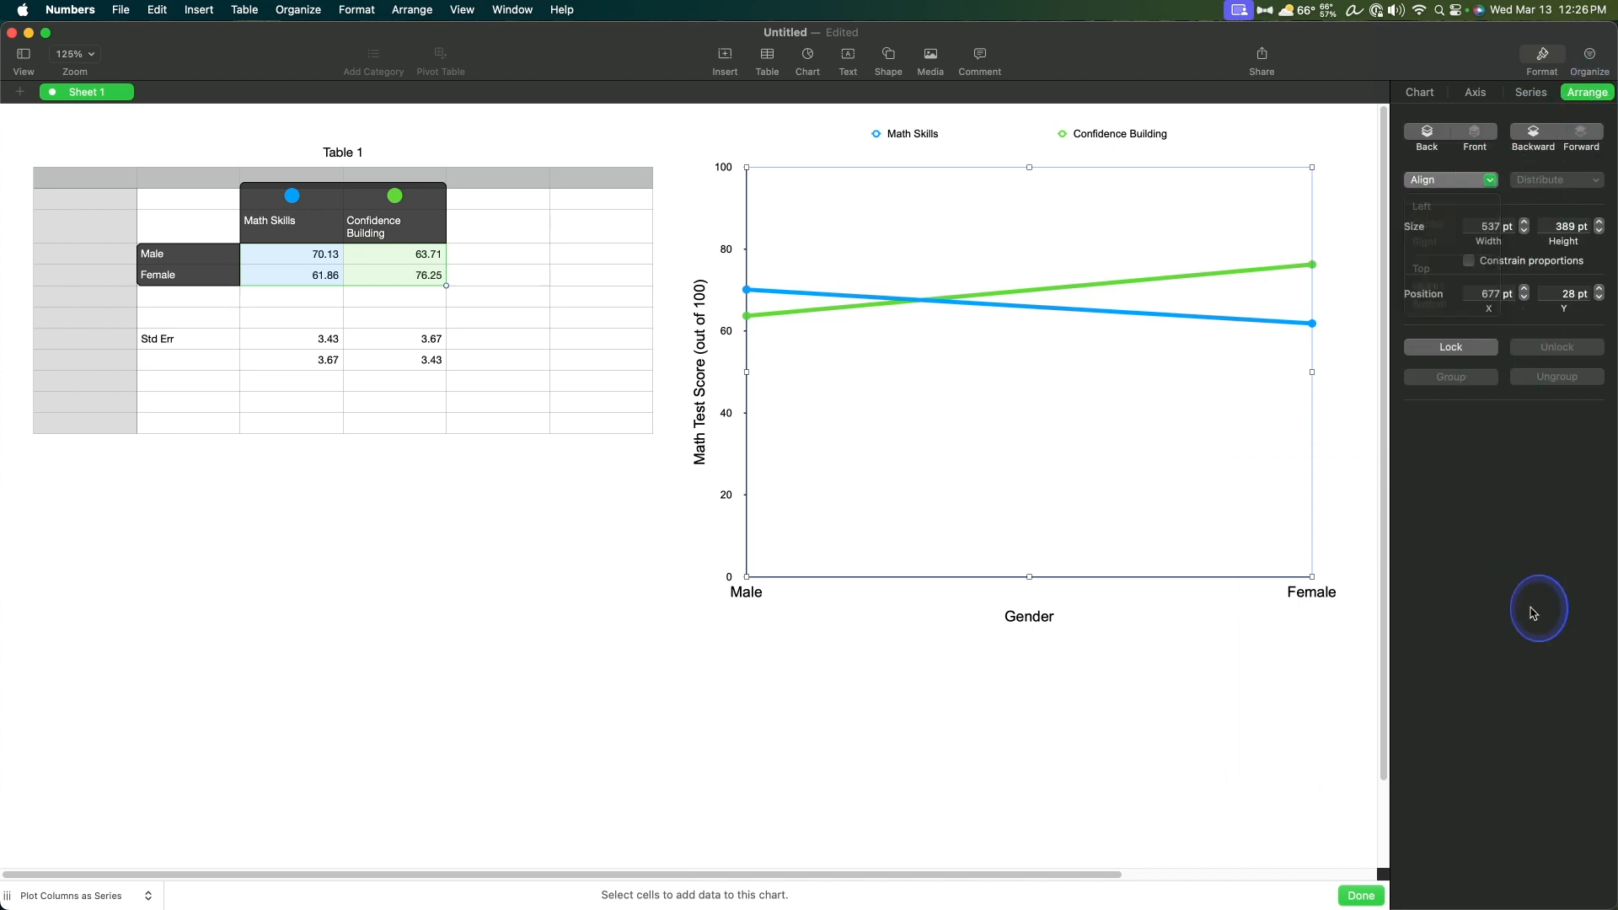
mouse_move(1119, 224)
left_mouse_down()
mouse_move(1102, 217)
mouse_move(1116, 238)
left_mouse_up()
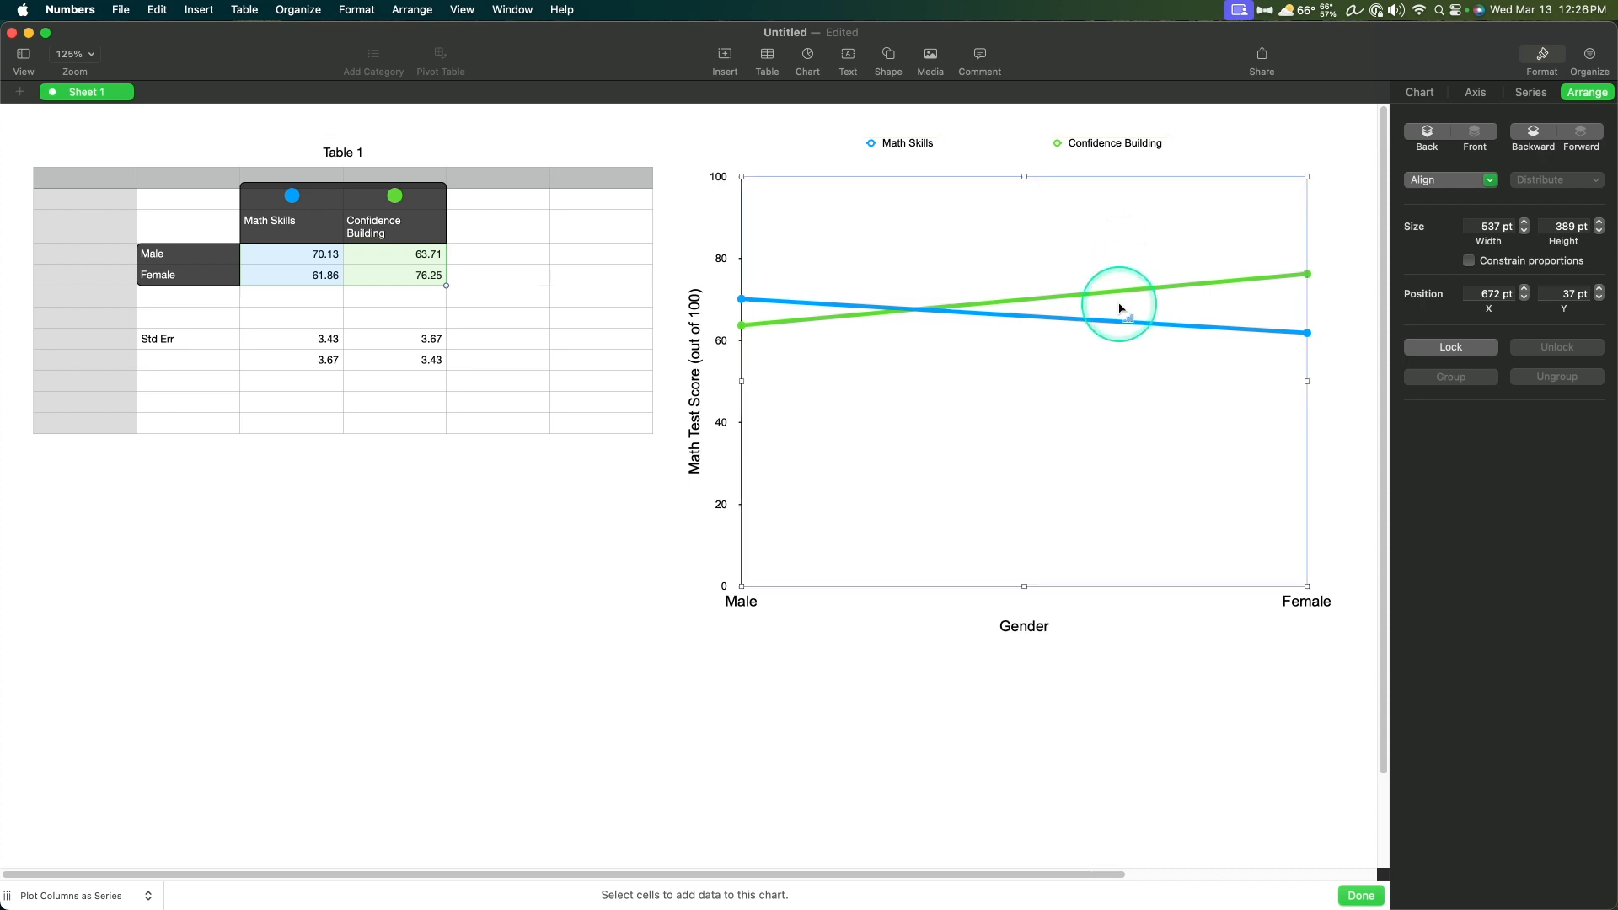
left_click(1524, 98)
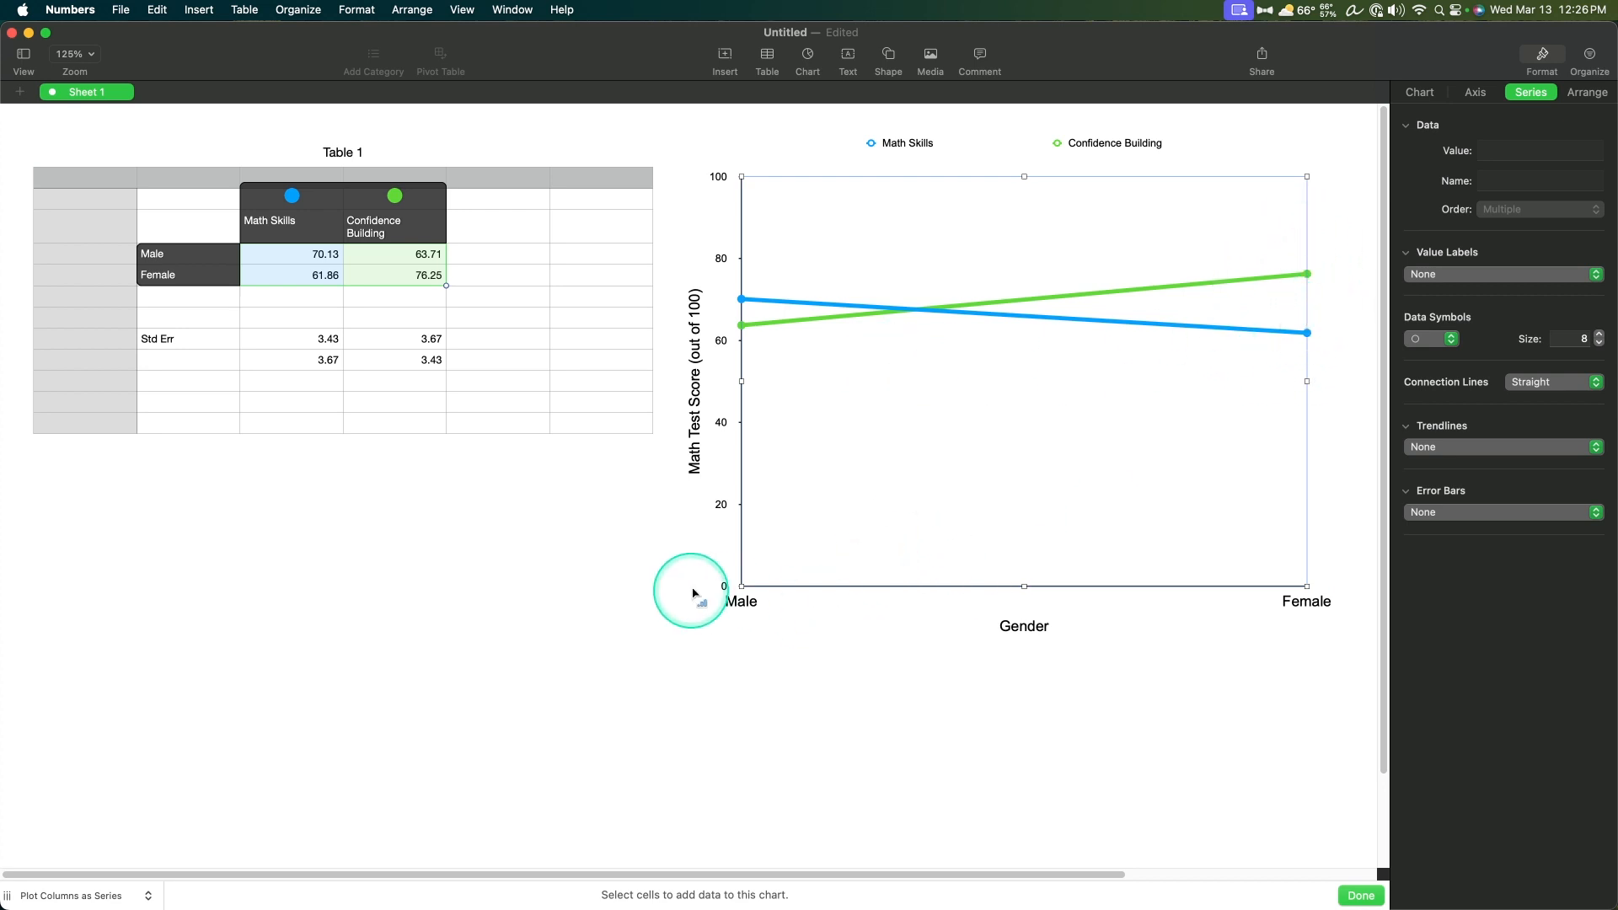
left_click(1058, 604)
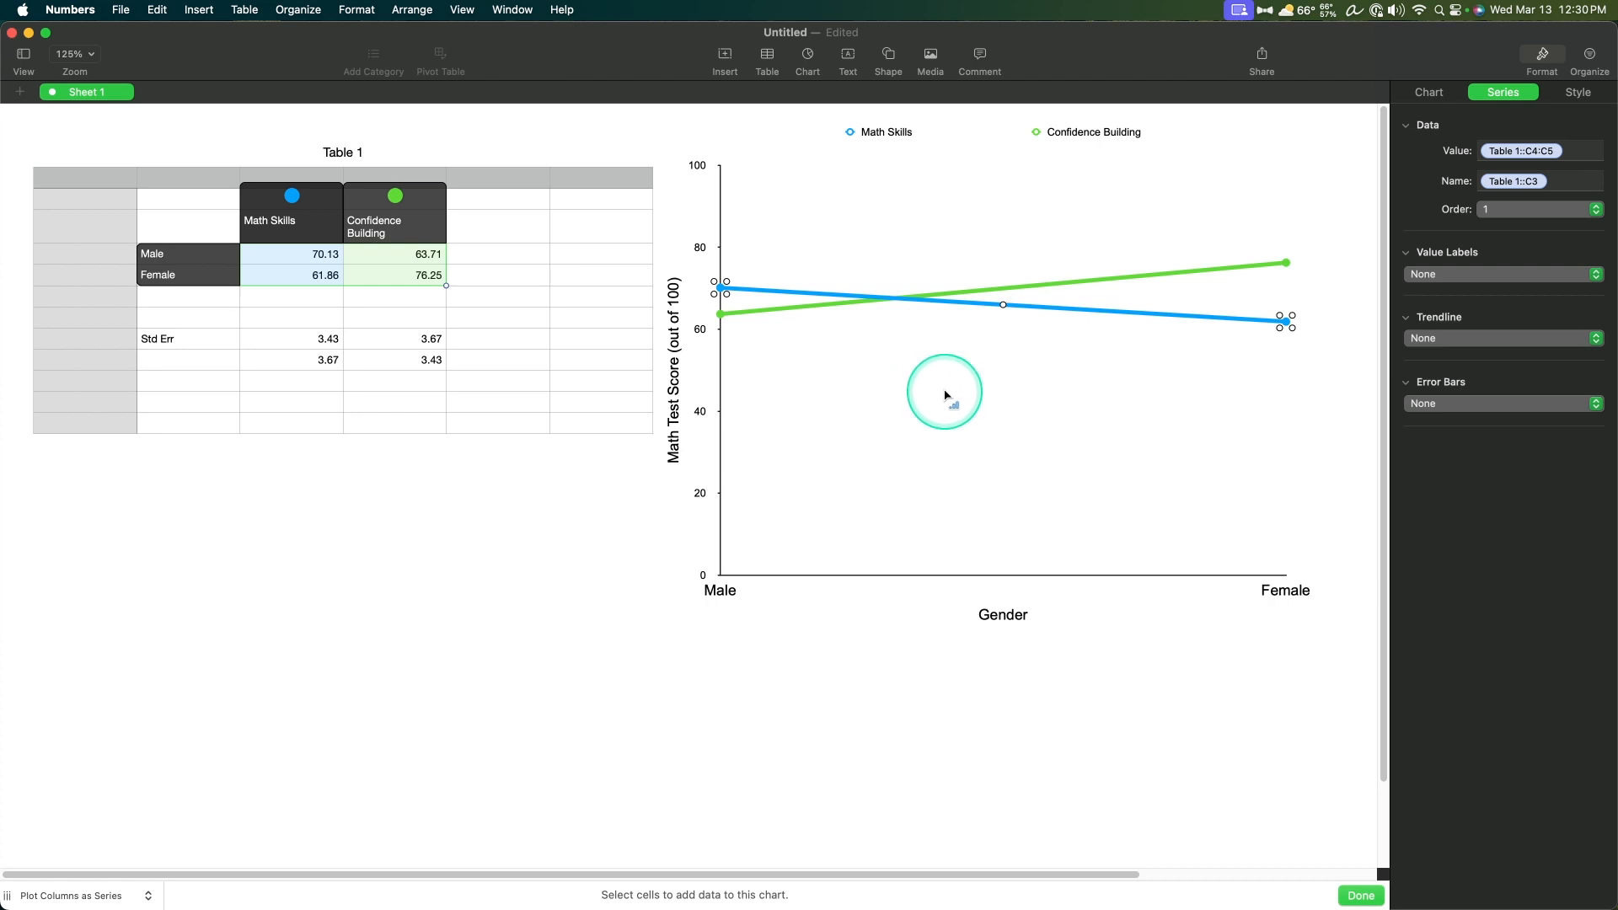
Step: Set the chart legend's font size to 14 pt and widen the legend slightly
left_click(887, 135)
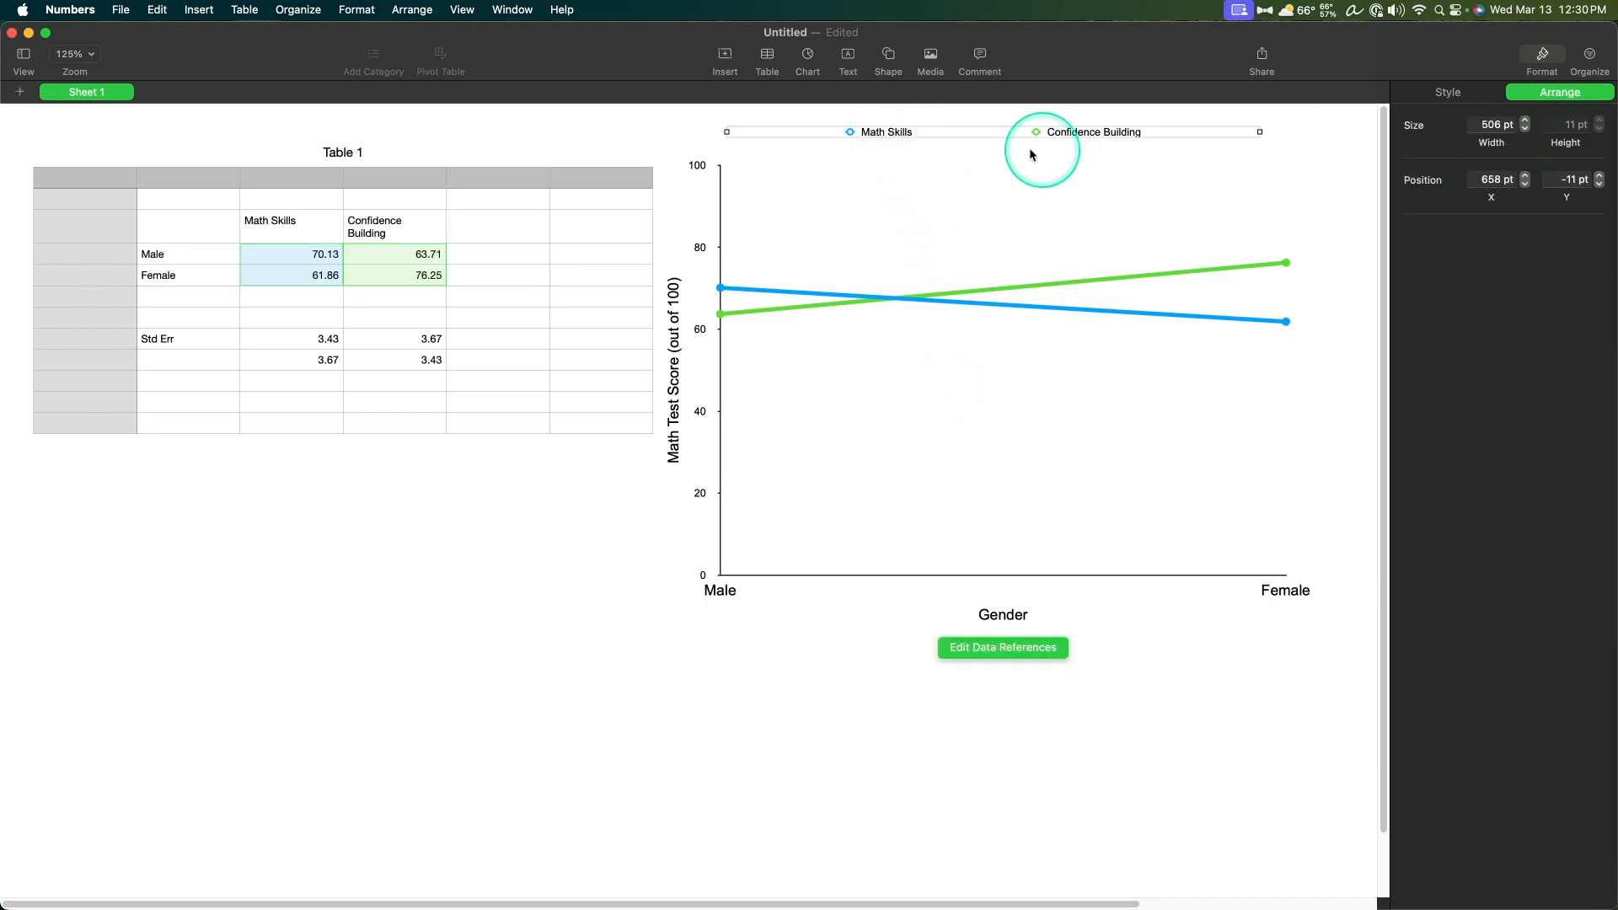
left_click(878, 133)
left_click(966, 133)
left_click(1447, 92)
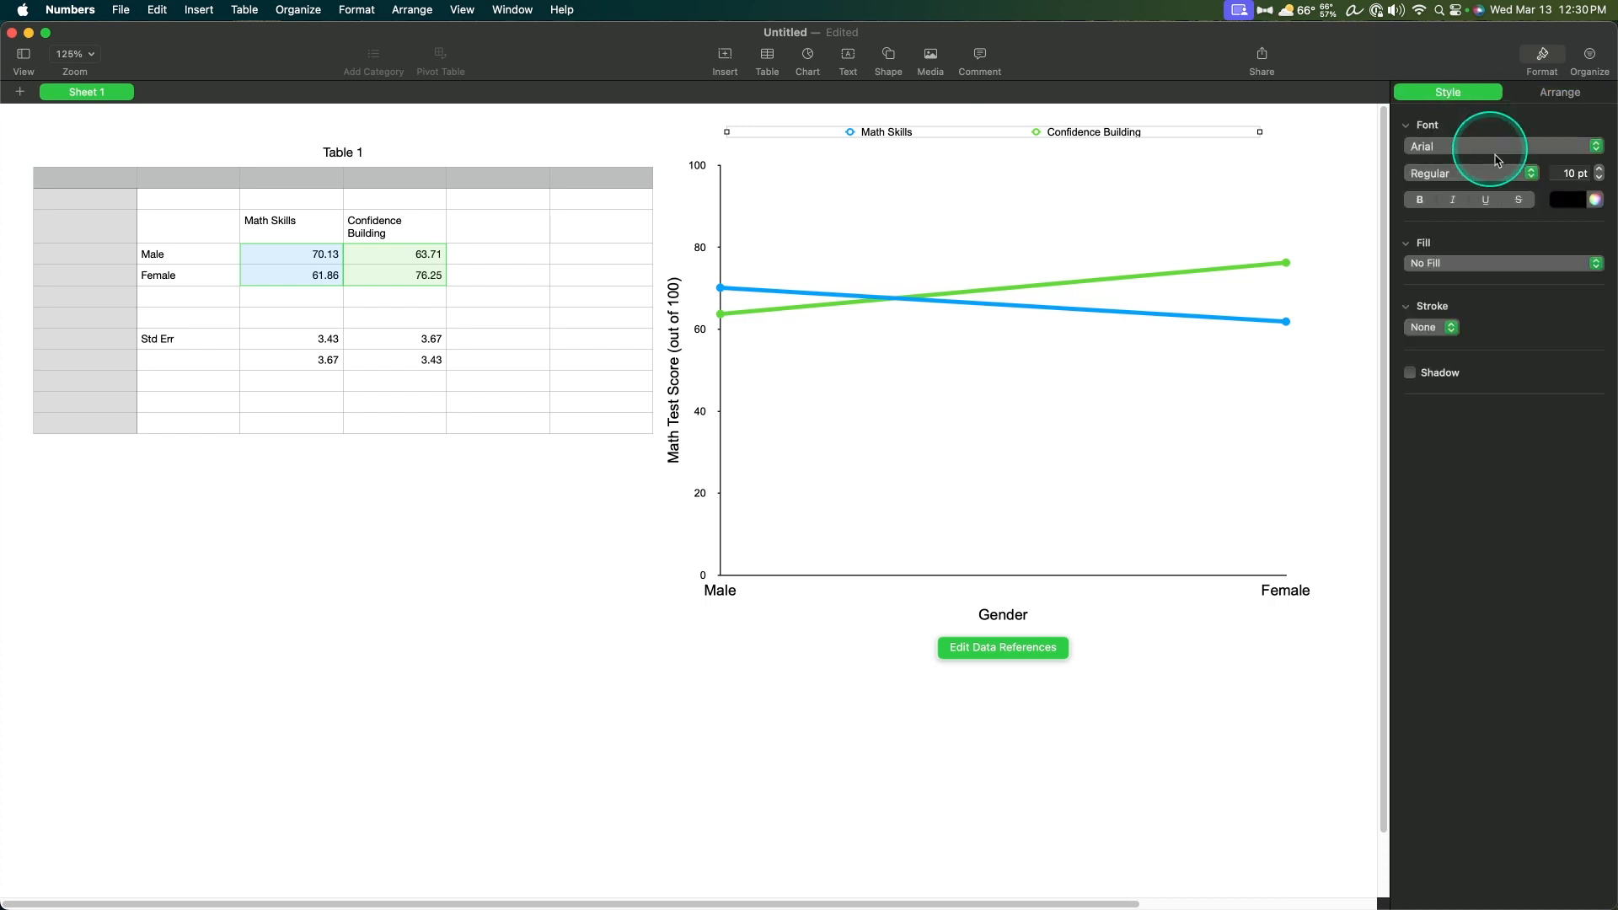
left_click(1572, 172)
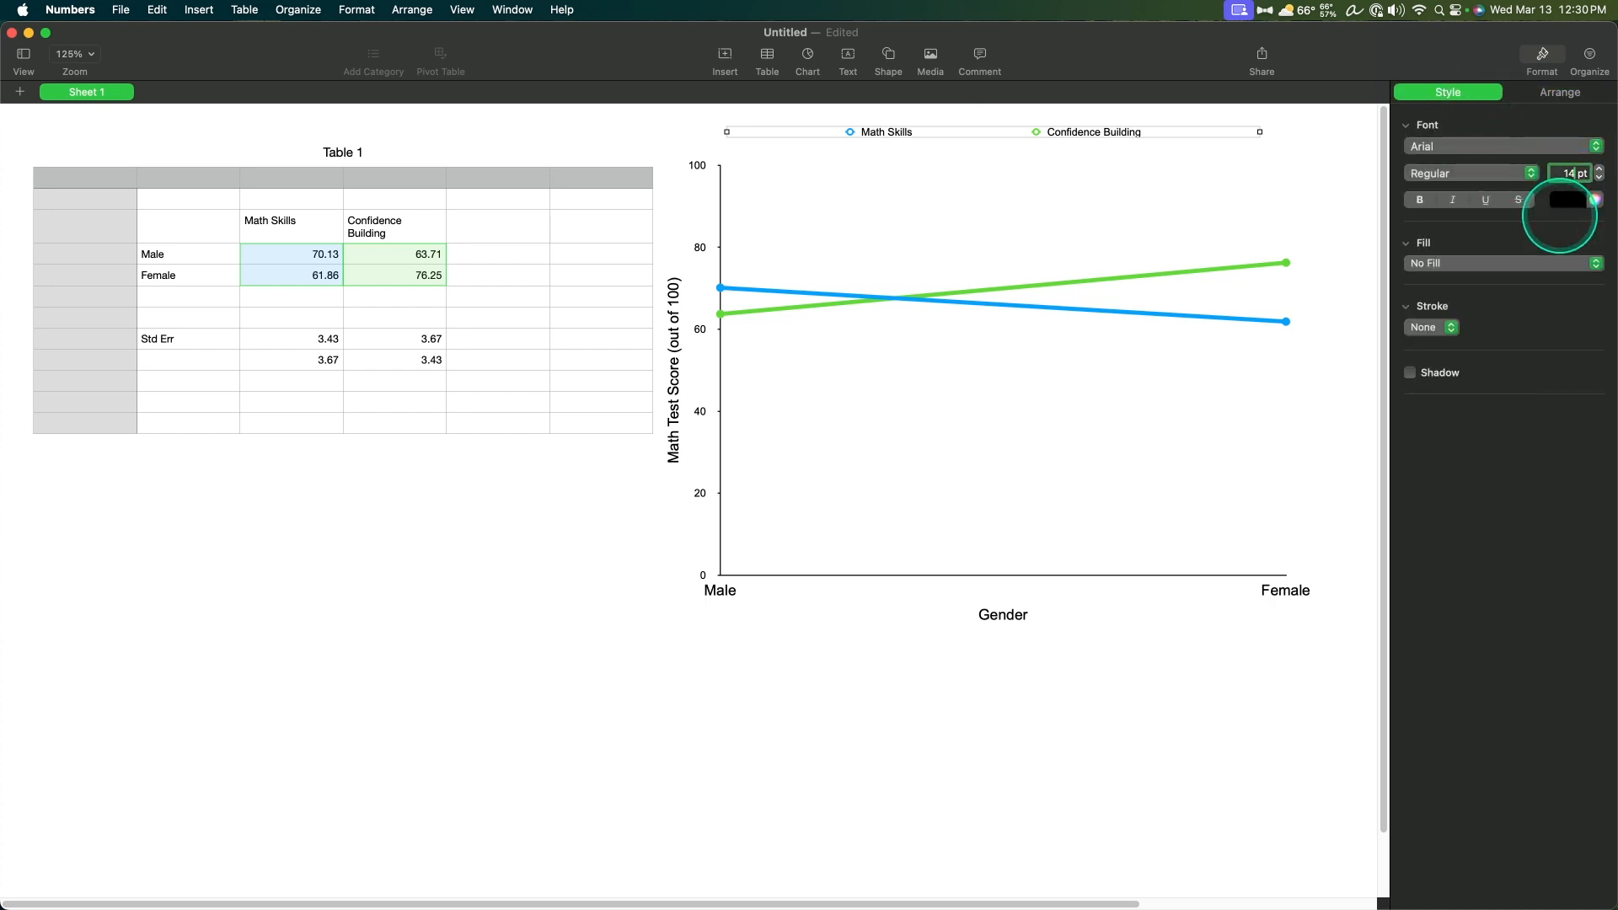
type("14")
key("Return")
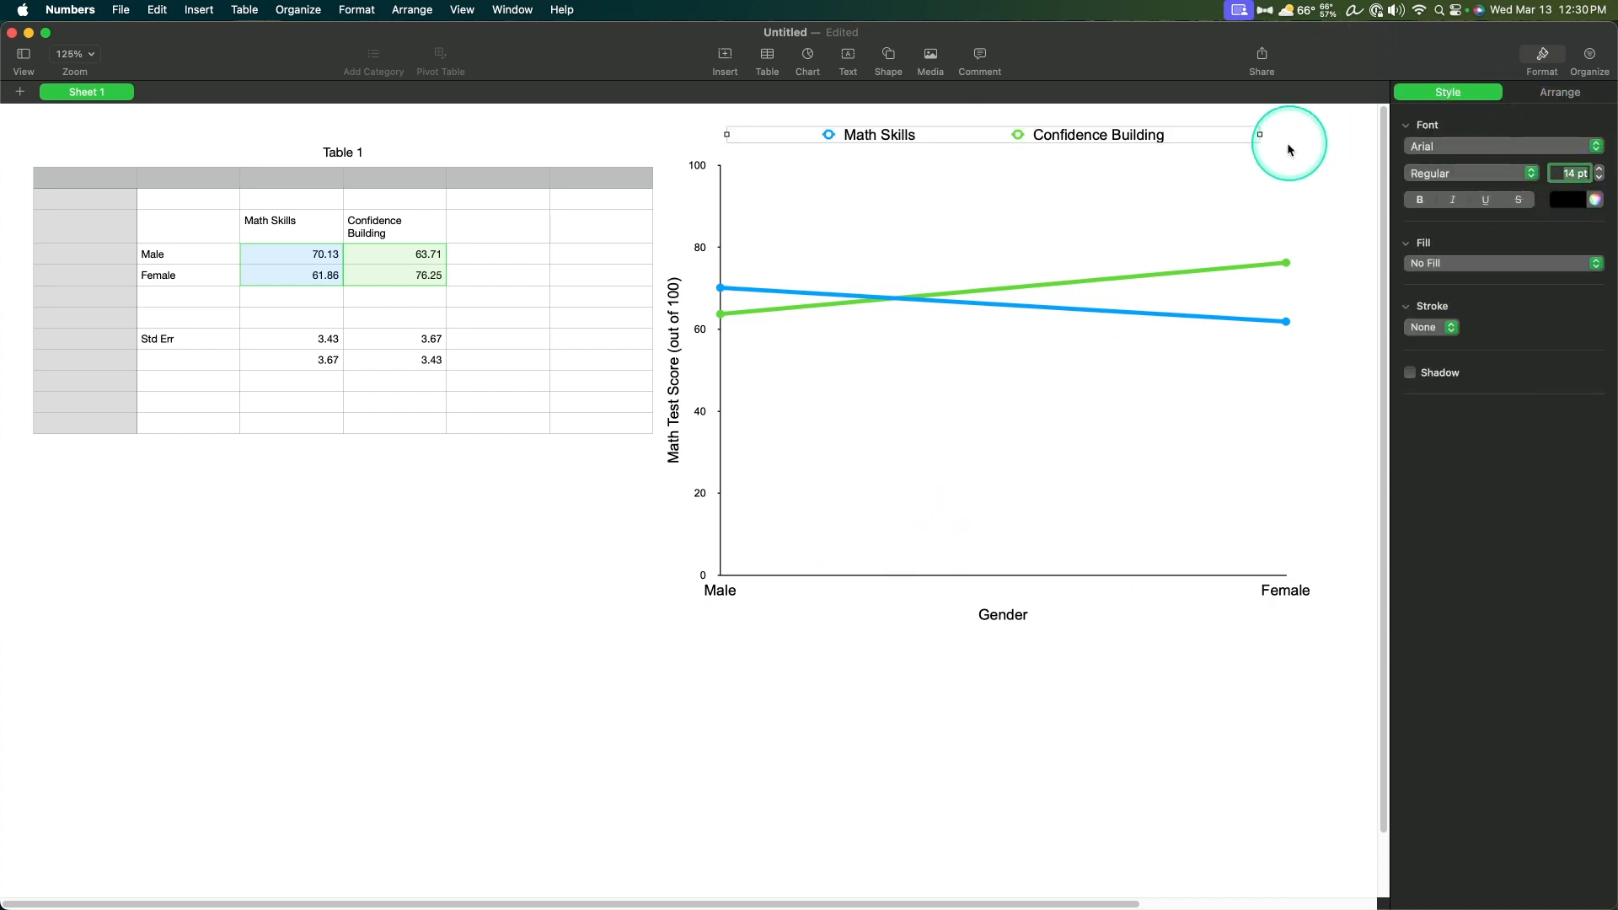
mouse_move(1260, 134)
left_mouse_down()
mouse_move(967, 130)
mouse_move(1311, 145)
mouse_move(1131, 143)
mouse_move(1277, 143)
left_mouse_up()
Step: Add Positive and Negative error bars to the Math Skills series, using Custom Values
left_click(1138, 316)
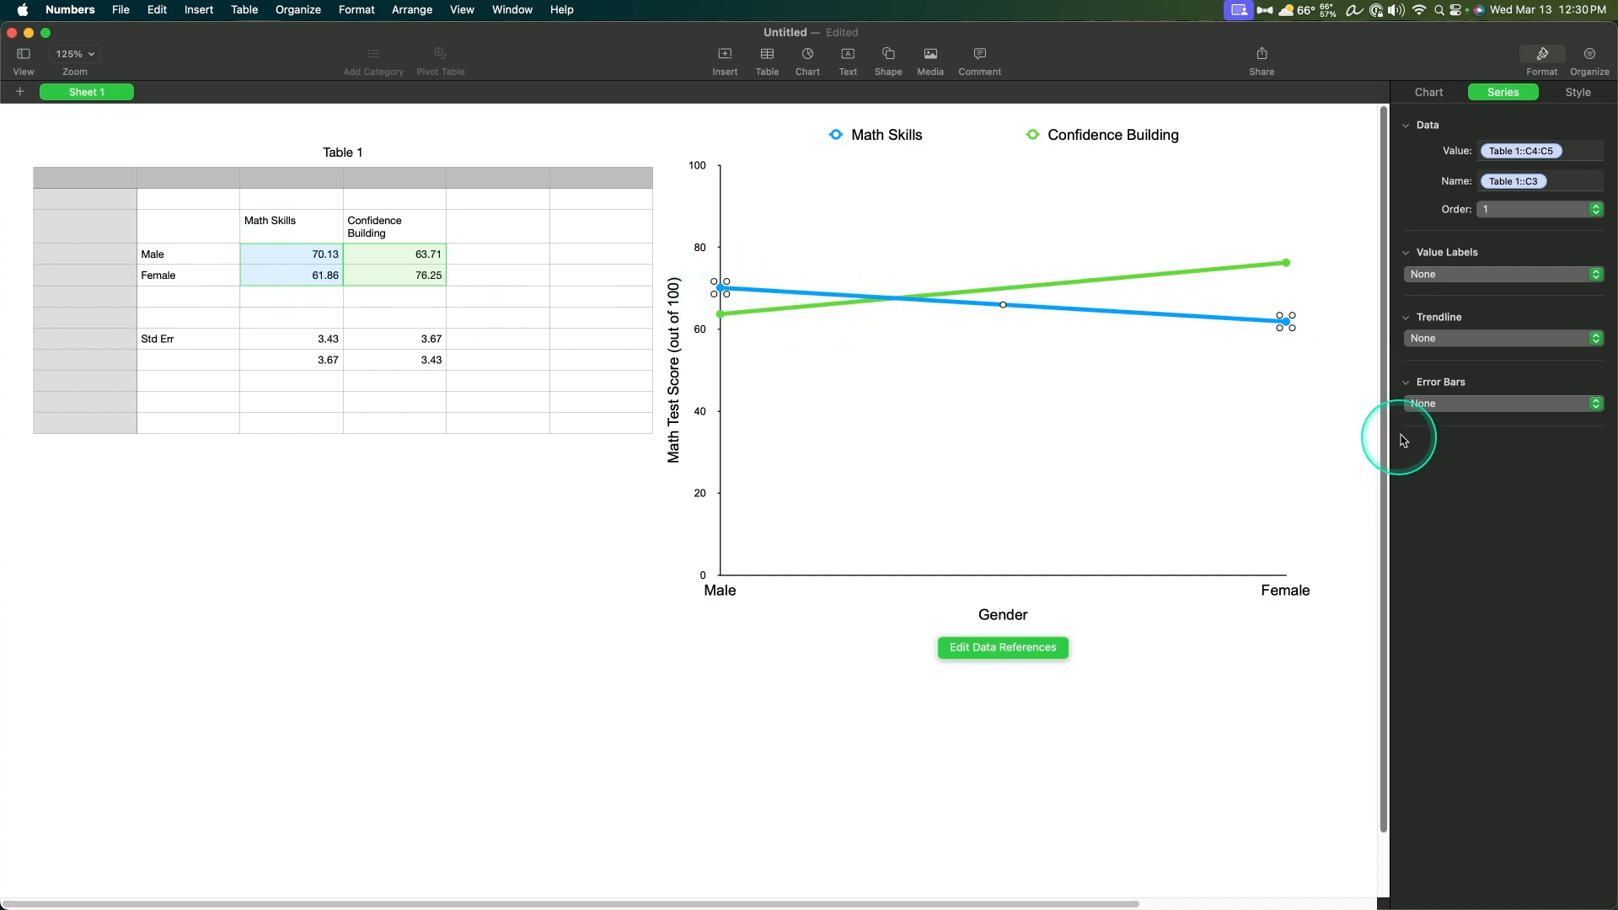
left_click(1432, 403)
left_click(1455, 422)
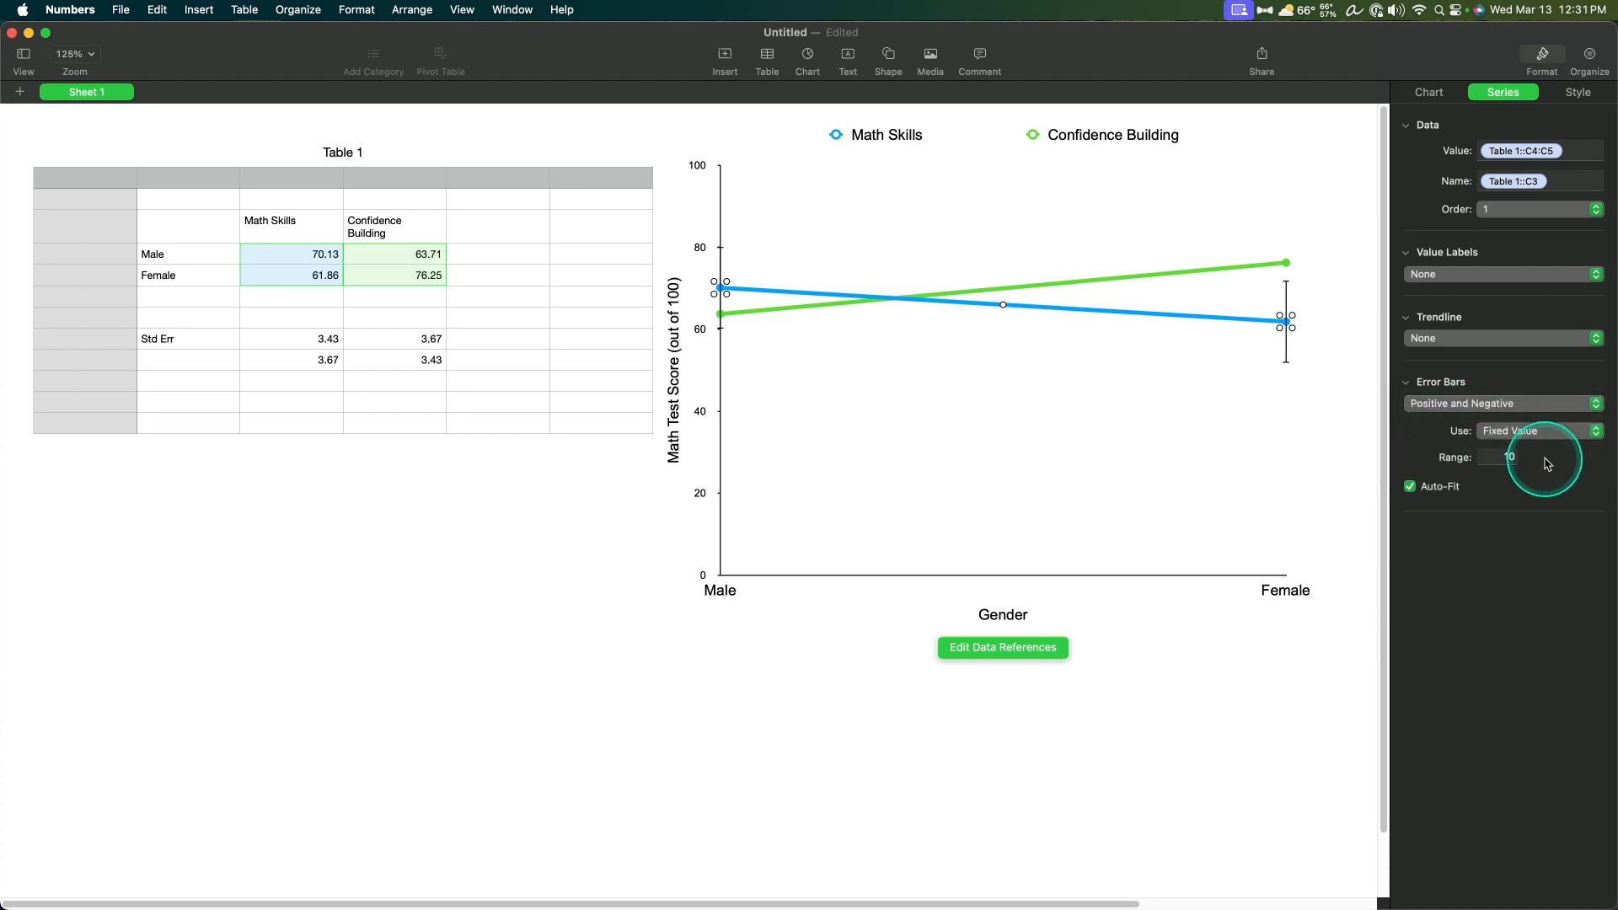
left_click(1547, 431)
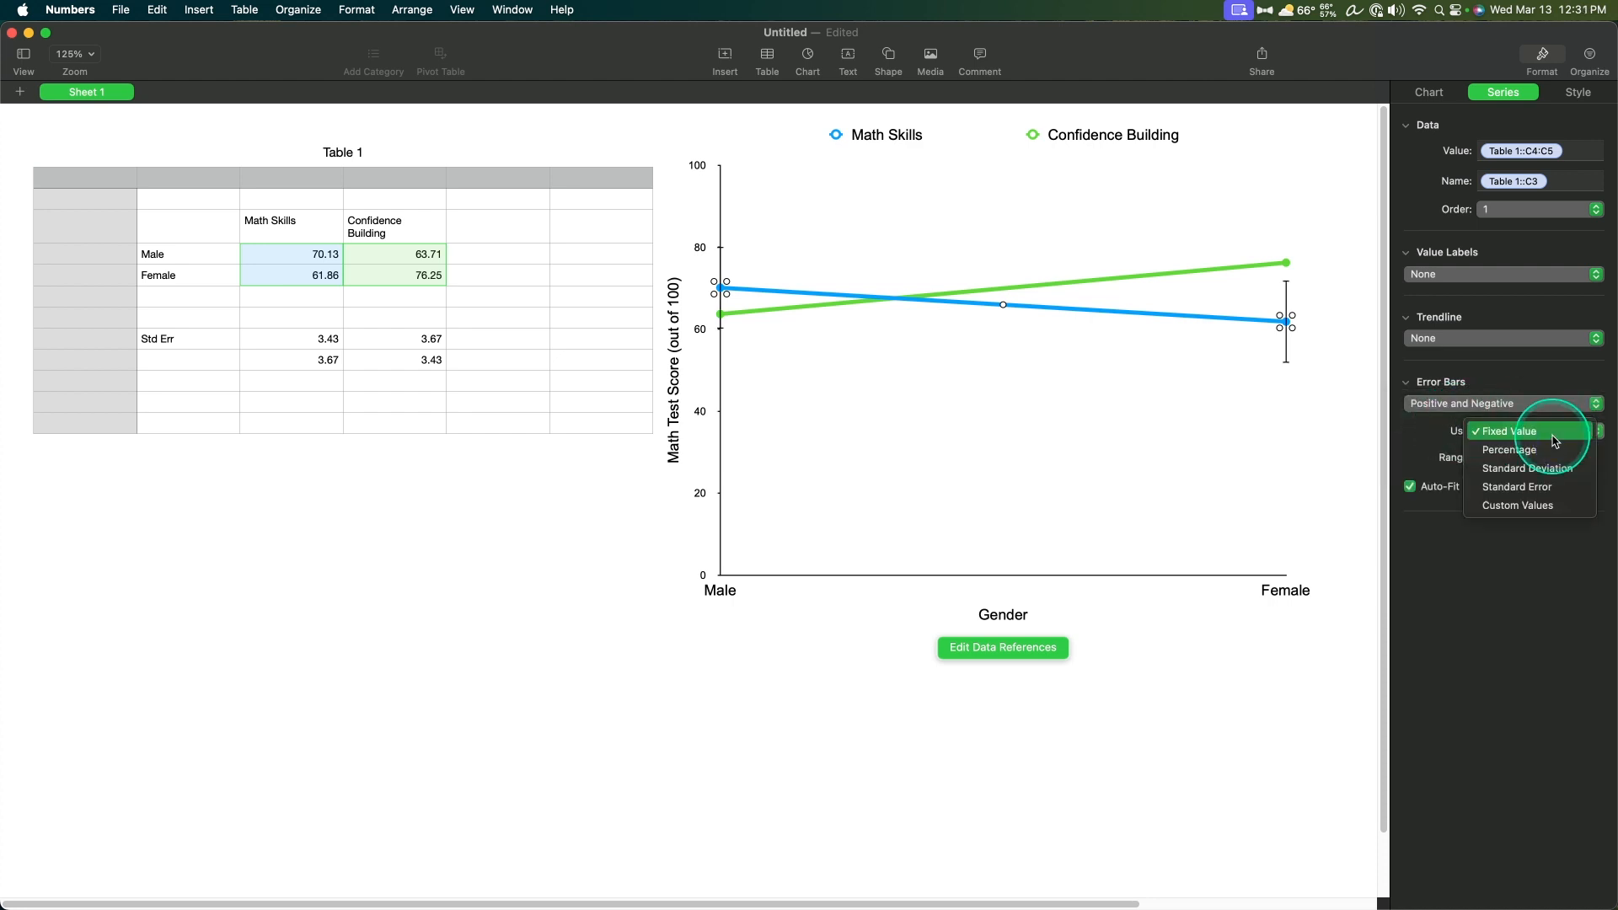
left_click(1535, 503)
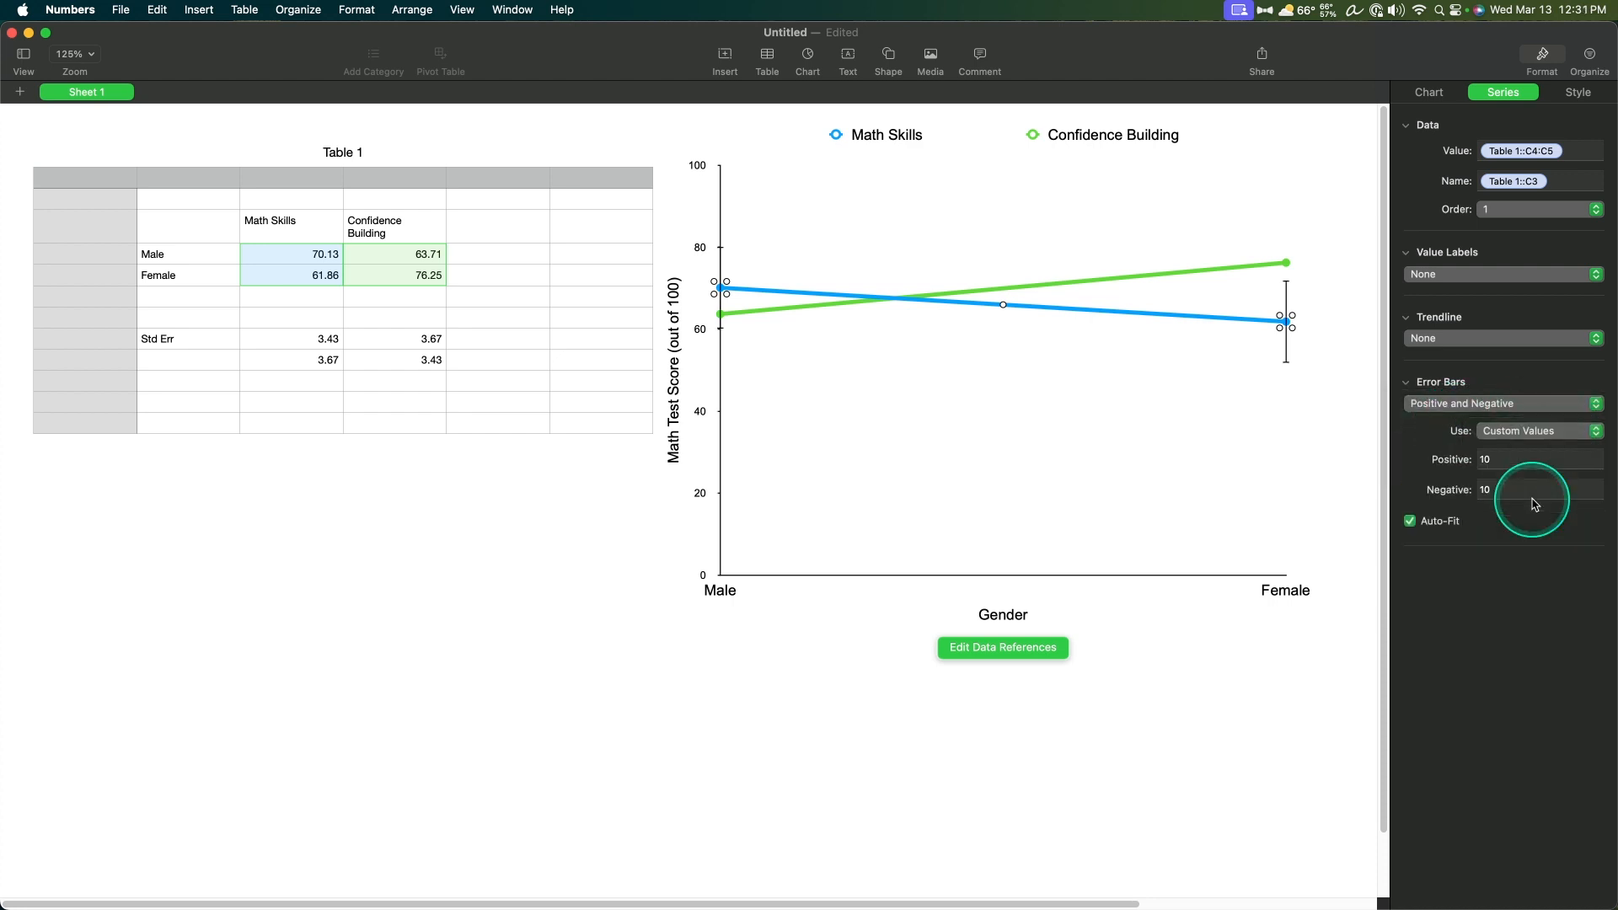
Step: Set both the positive and negative error values of the Math Skills series to the standard errors in cells C8:C9
left_click(1503, 460)
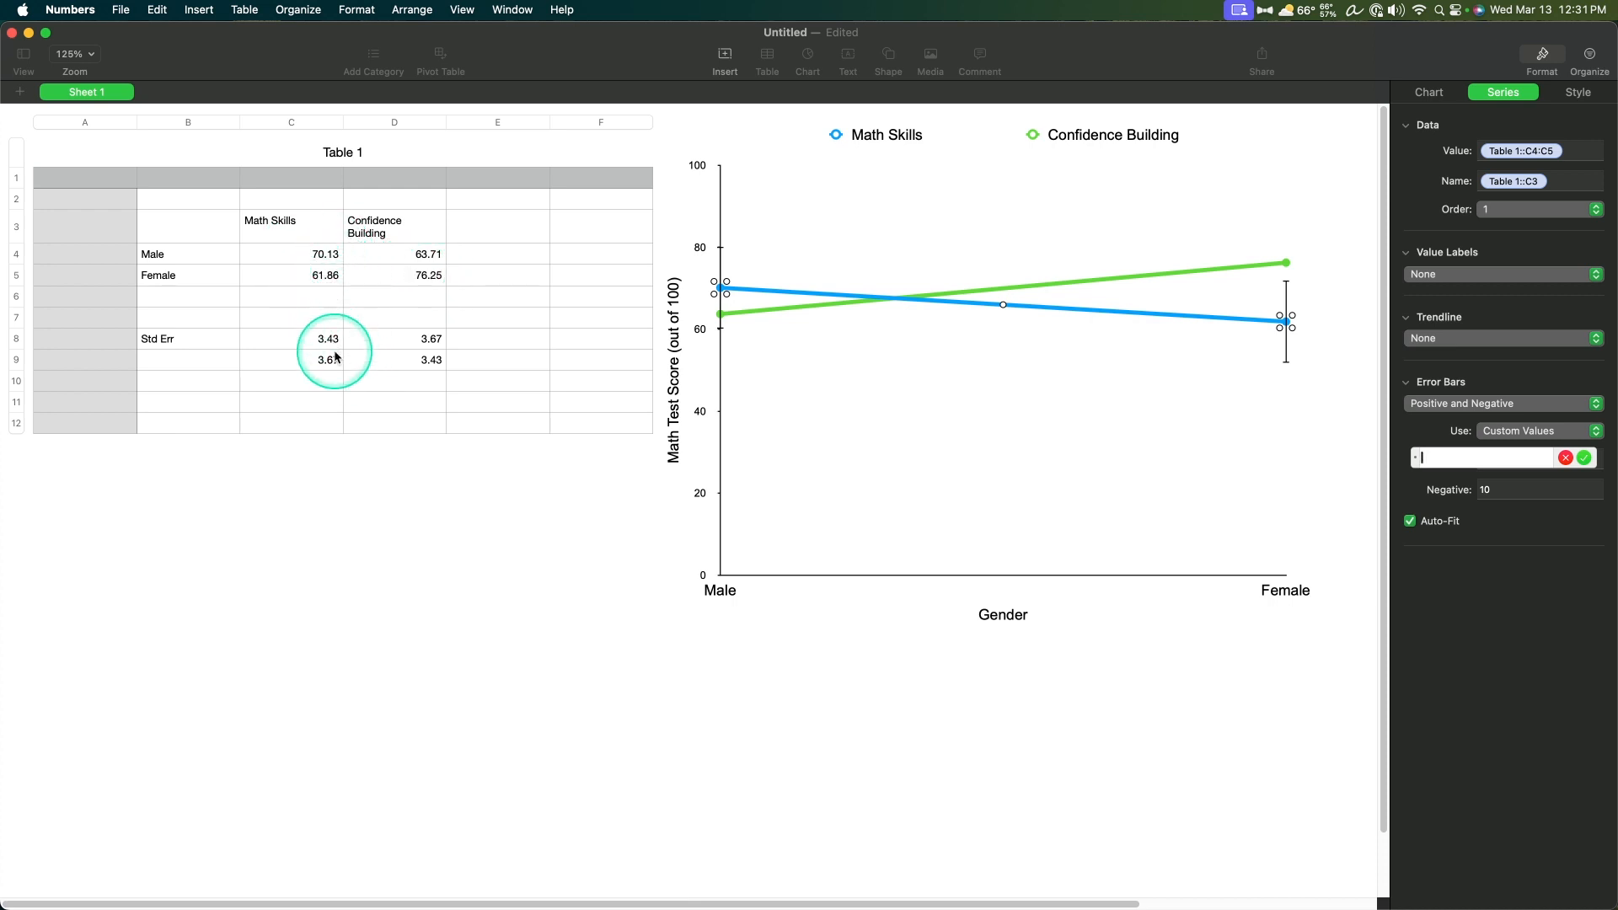
left_click_drag(314, 339, 325, 358)
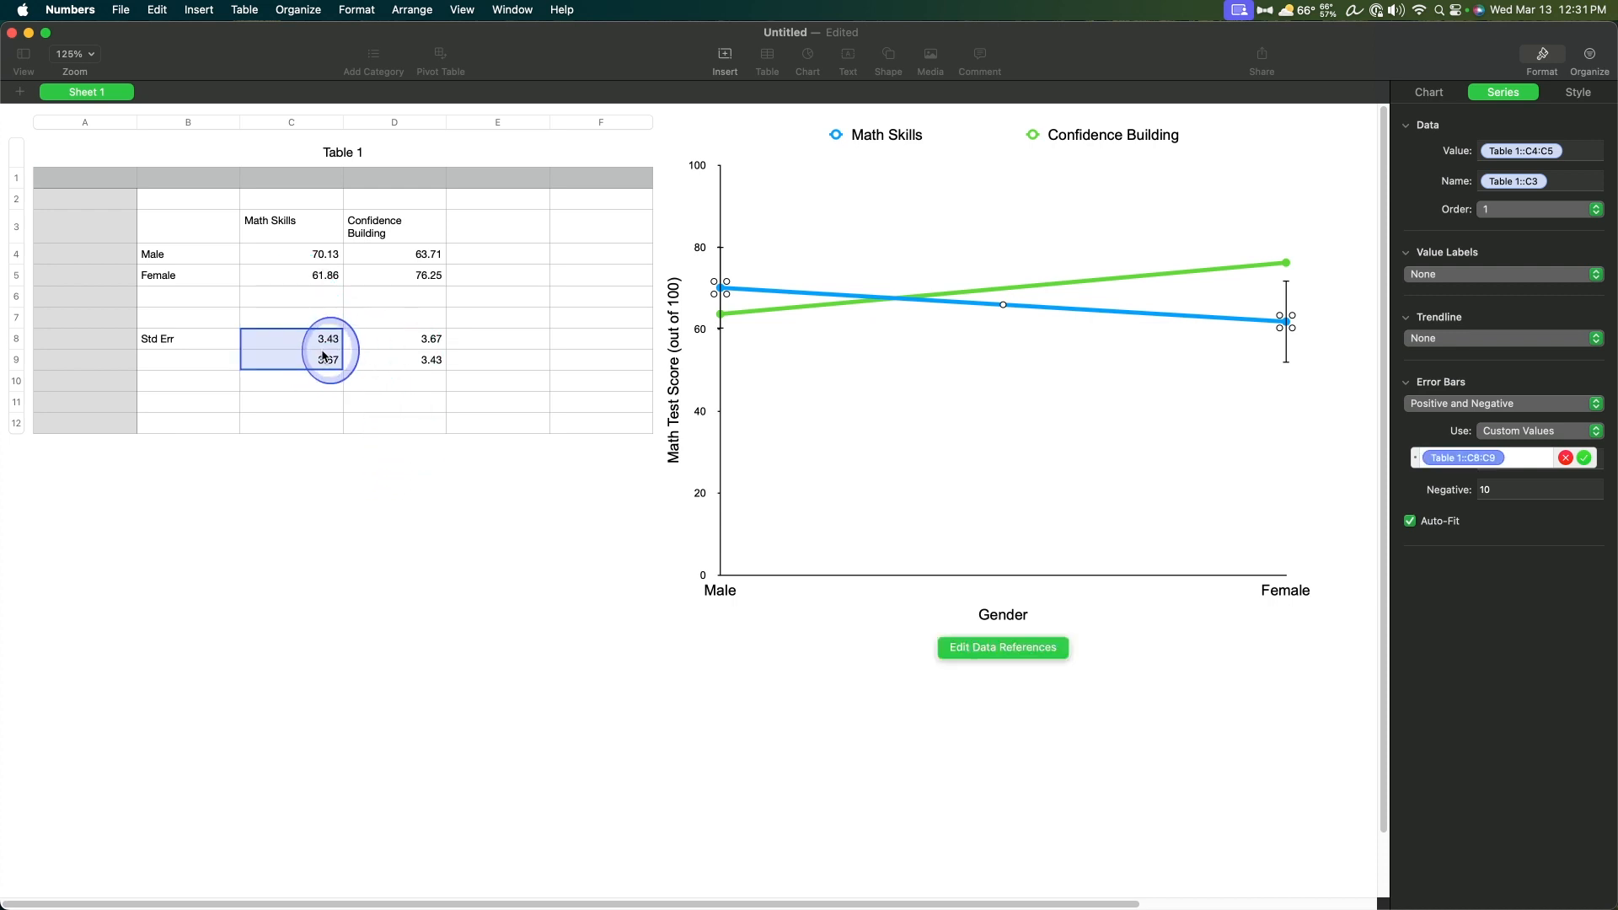
left_click(1515, 492)
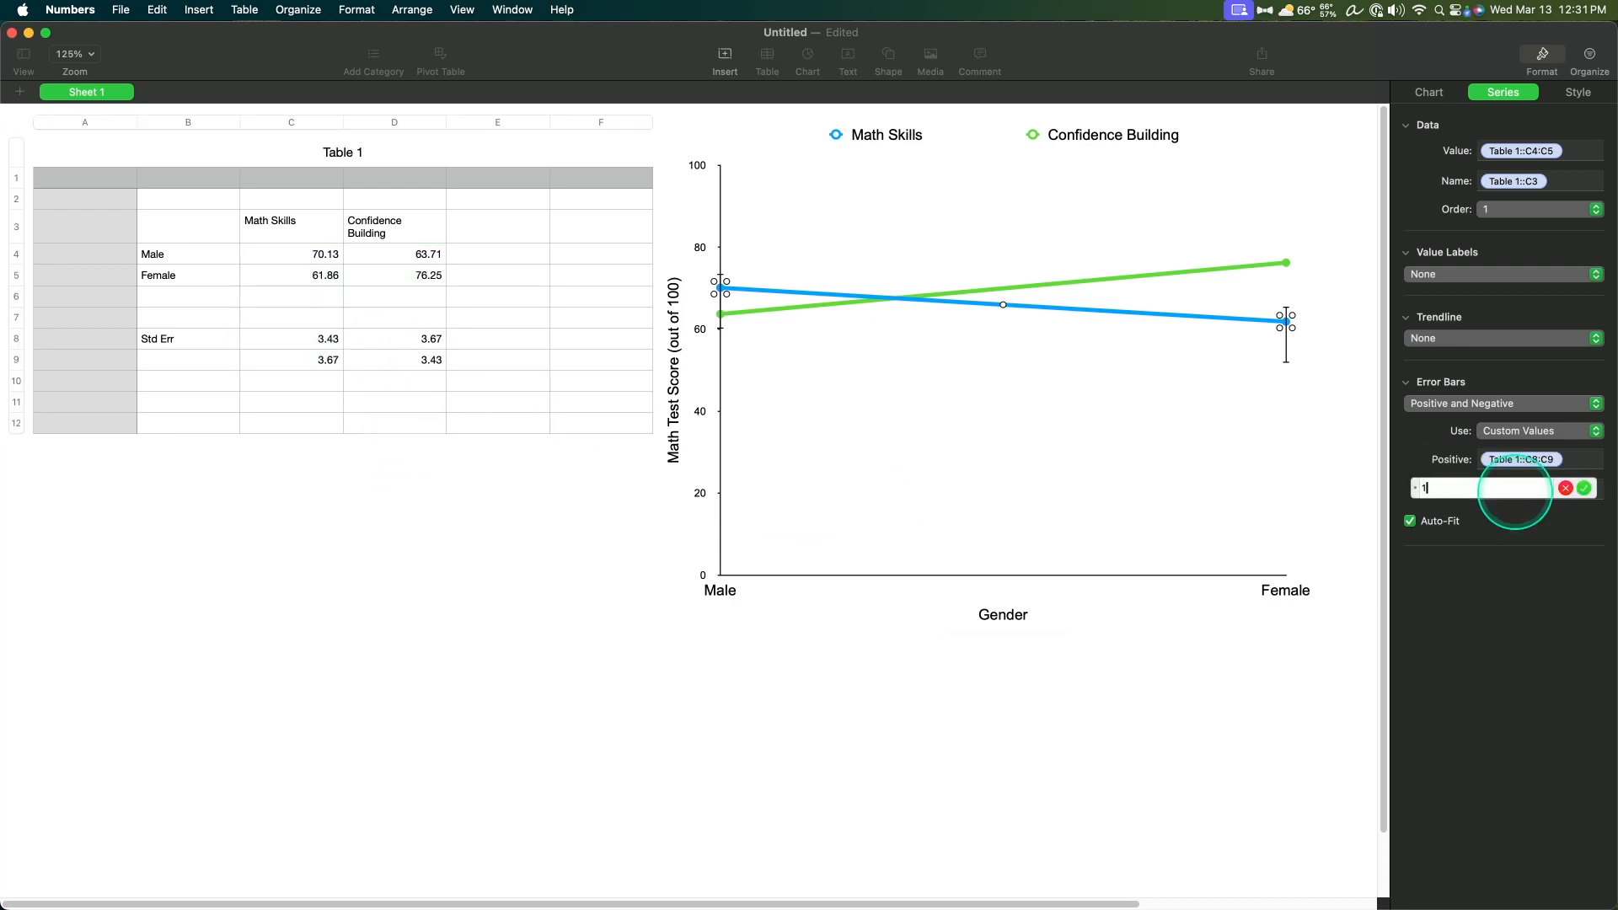
left_click_drag(328, 339, 330, 358)
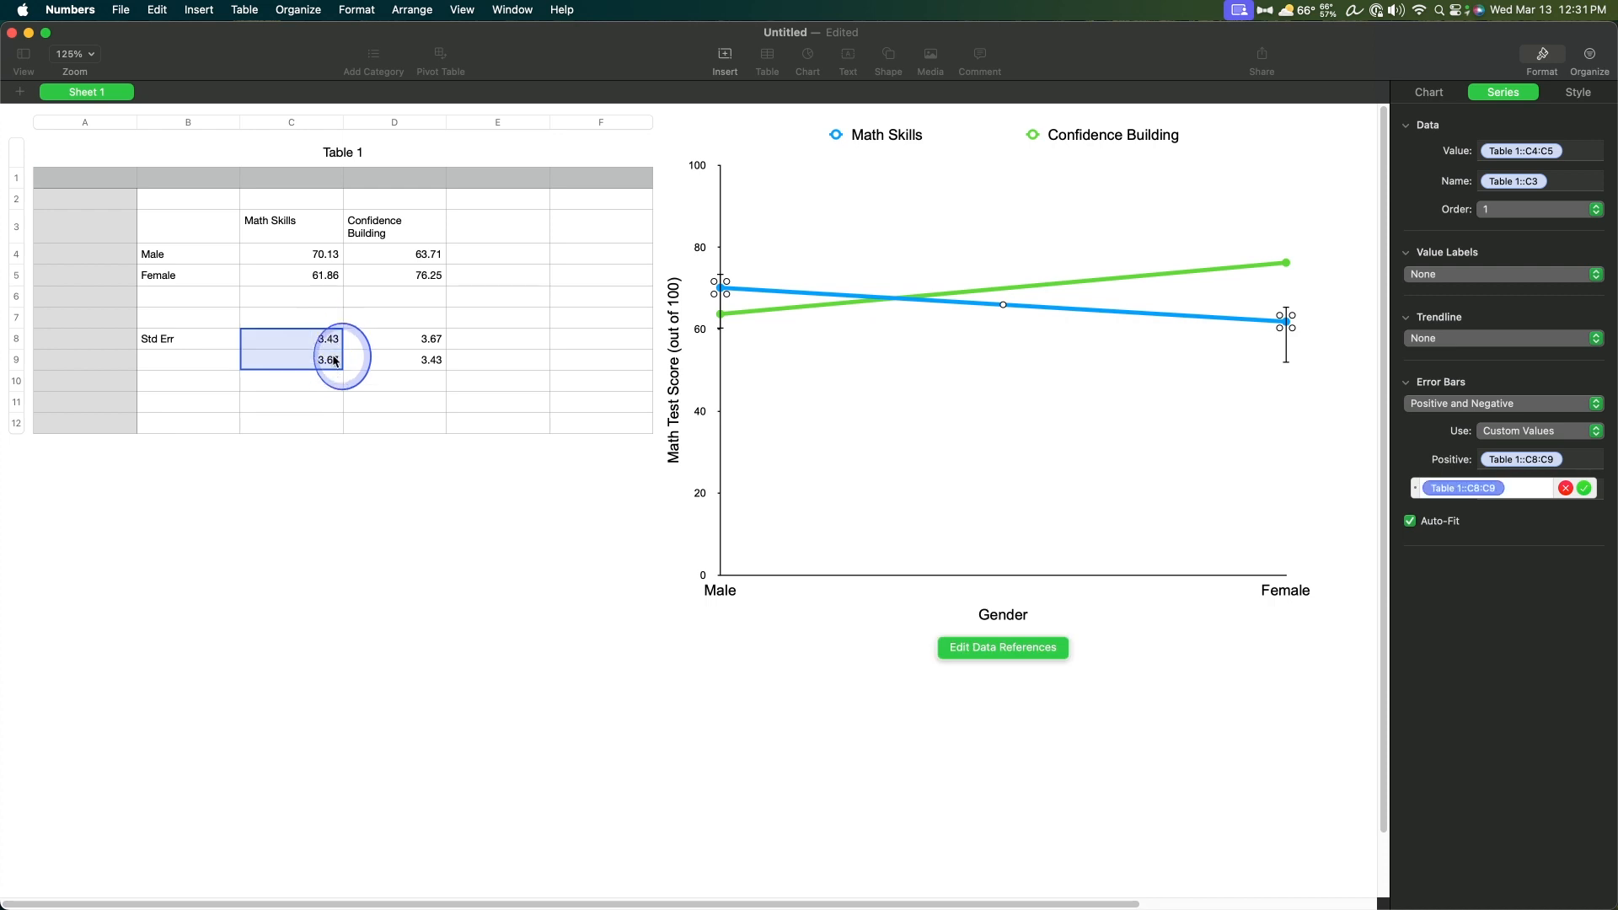
left_click(835, 501)
left_click(1470, 693)
left_click(1074, 515)
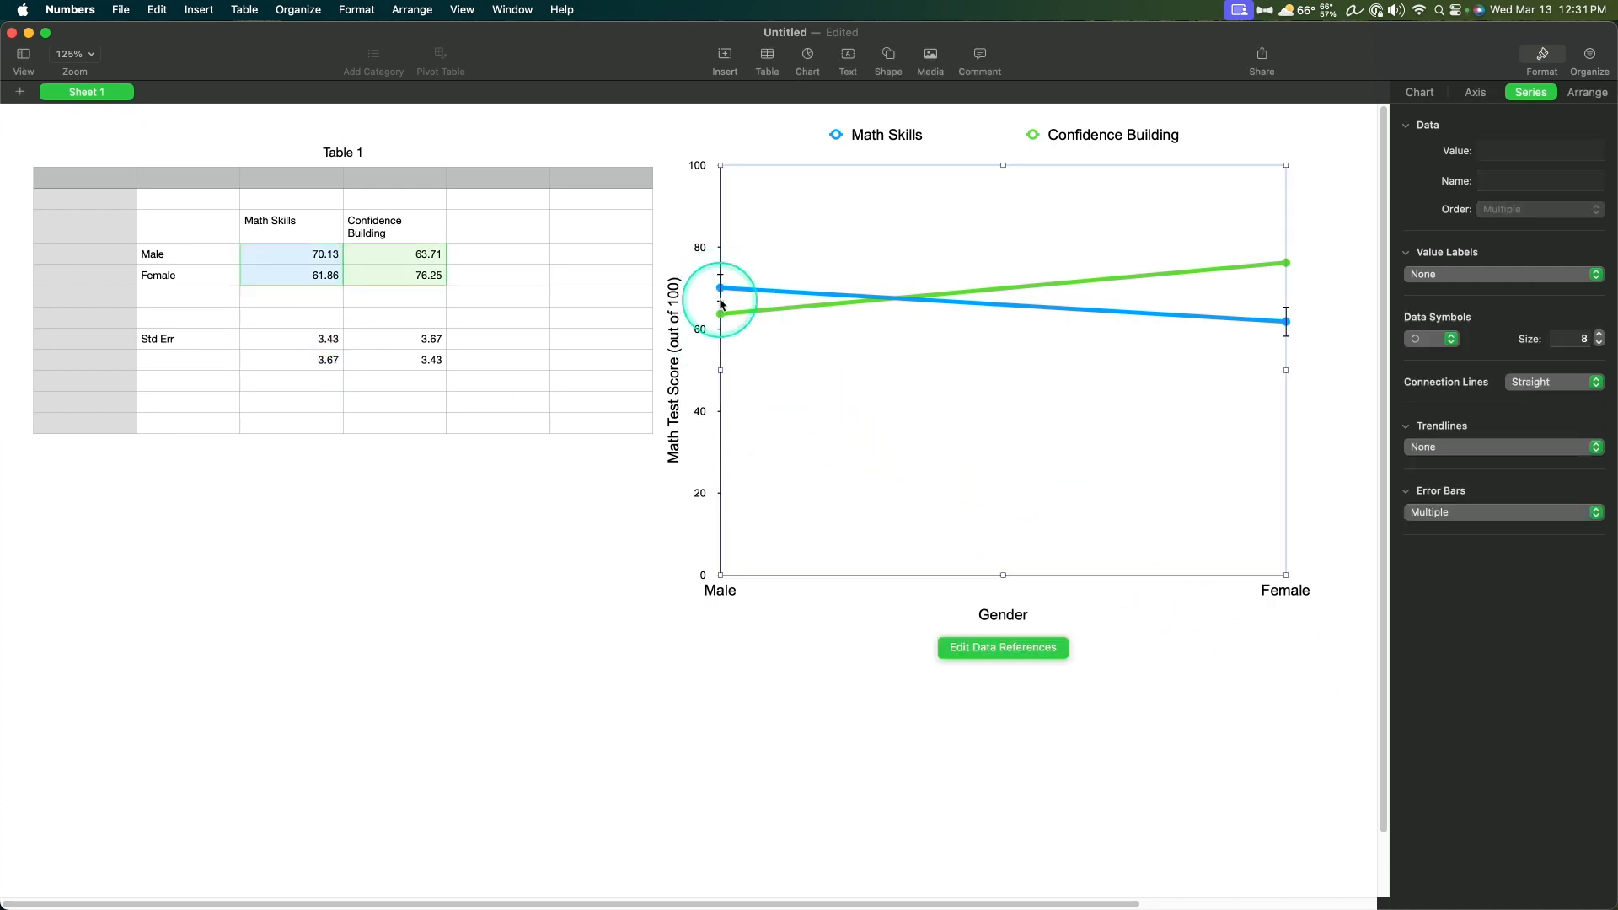
left_click(857, 442)
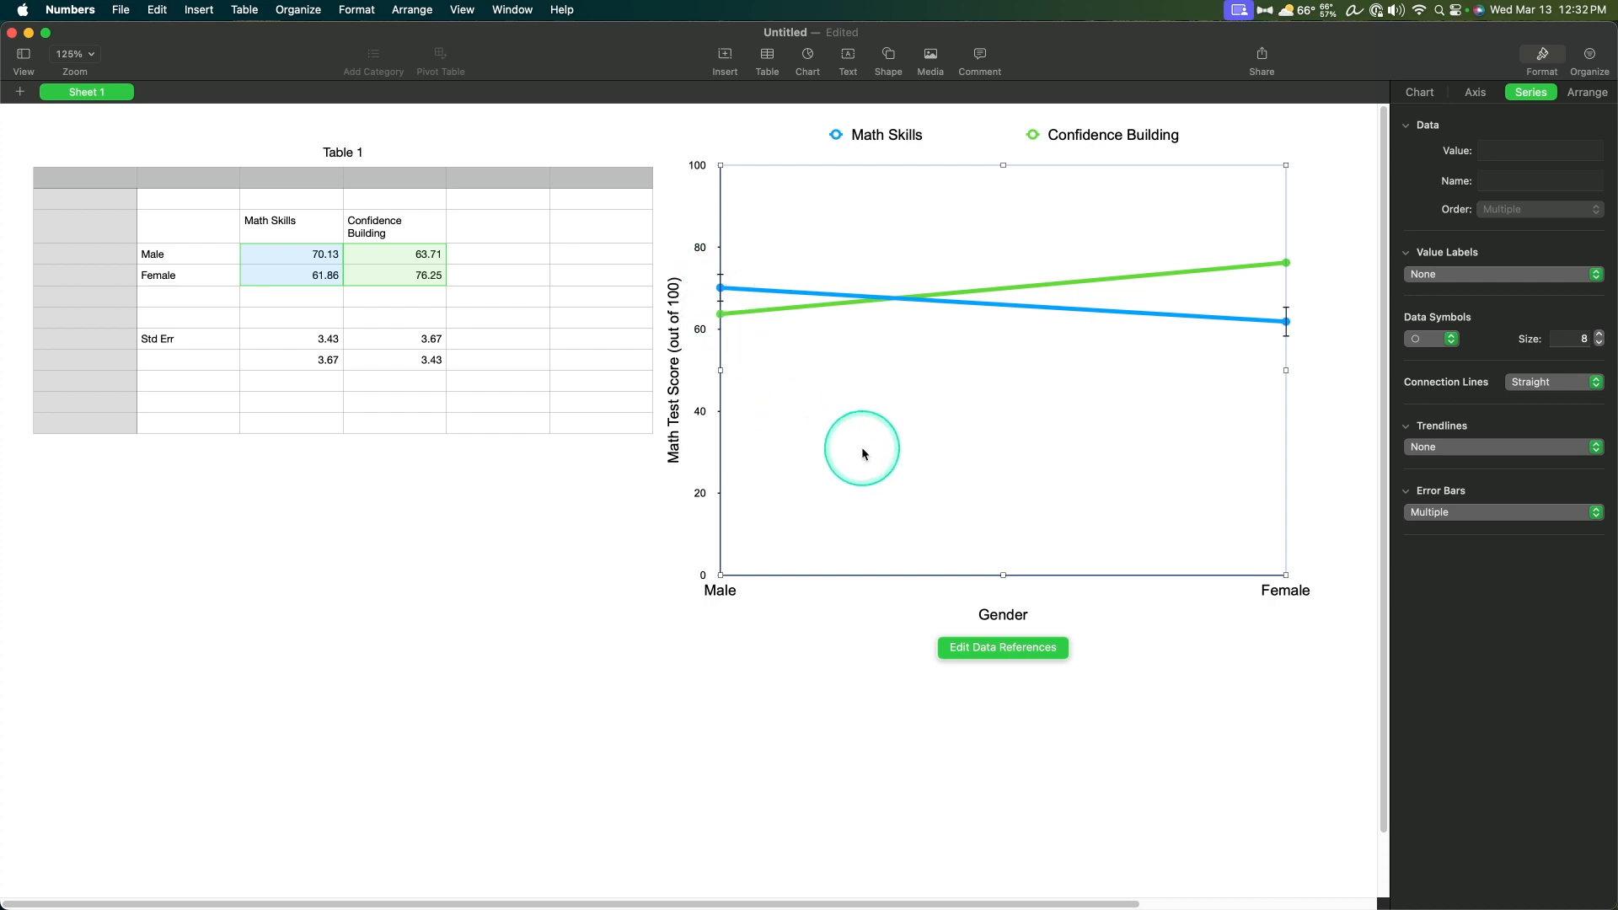
Step: Add Positive and Negative error bars to the green Confidence Building series, using Custom Values
left_click(1082, 284)
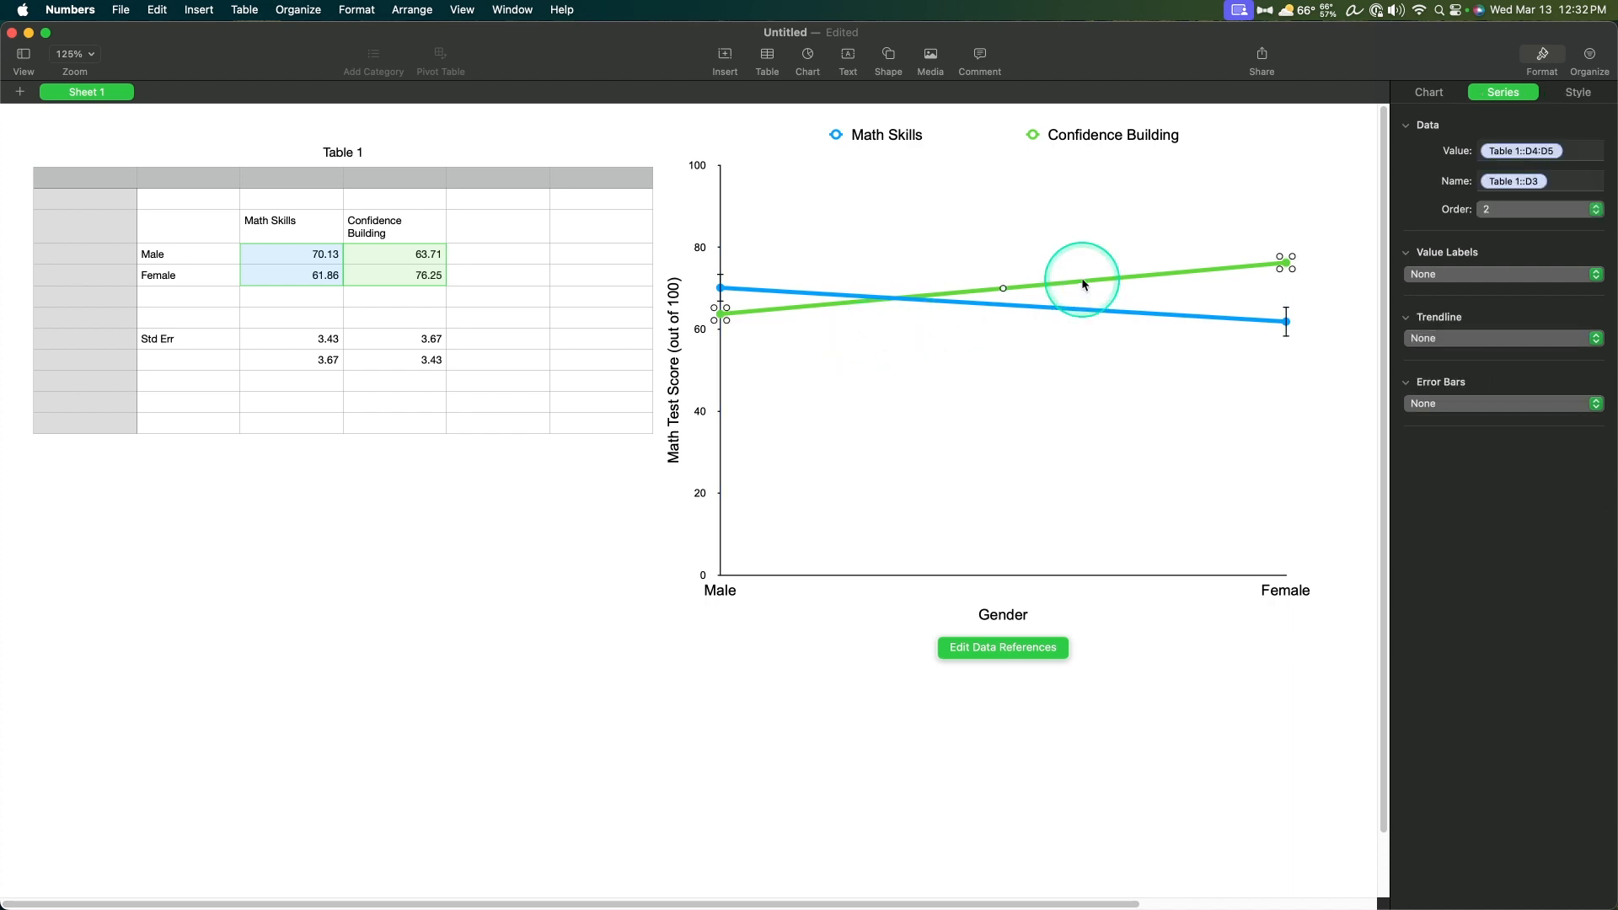
left_click(1444, 404)
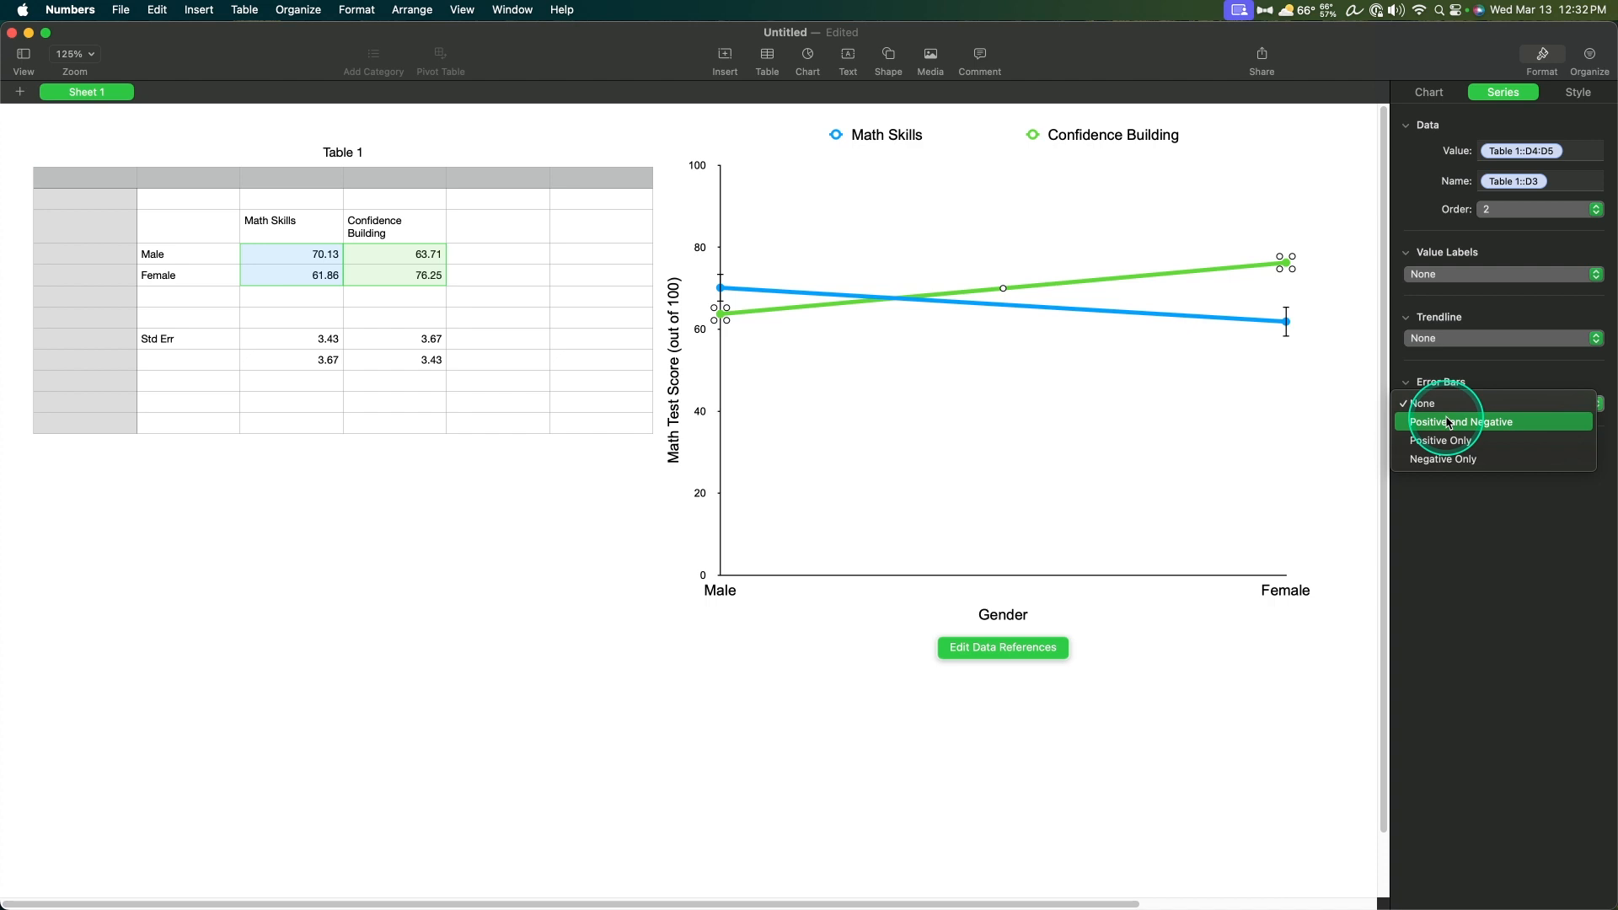
left_click(1447, 422)
left_click(1513, 431)
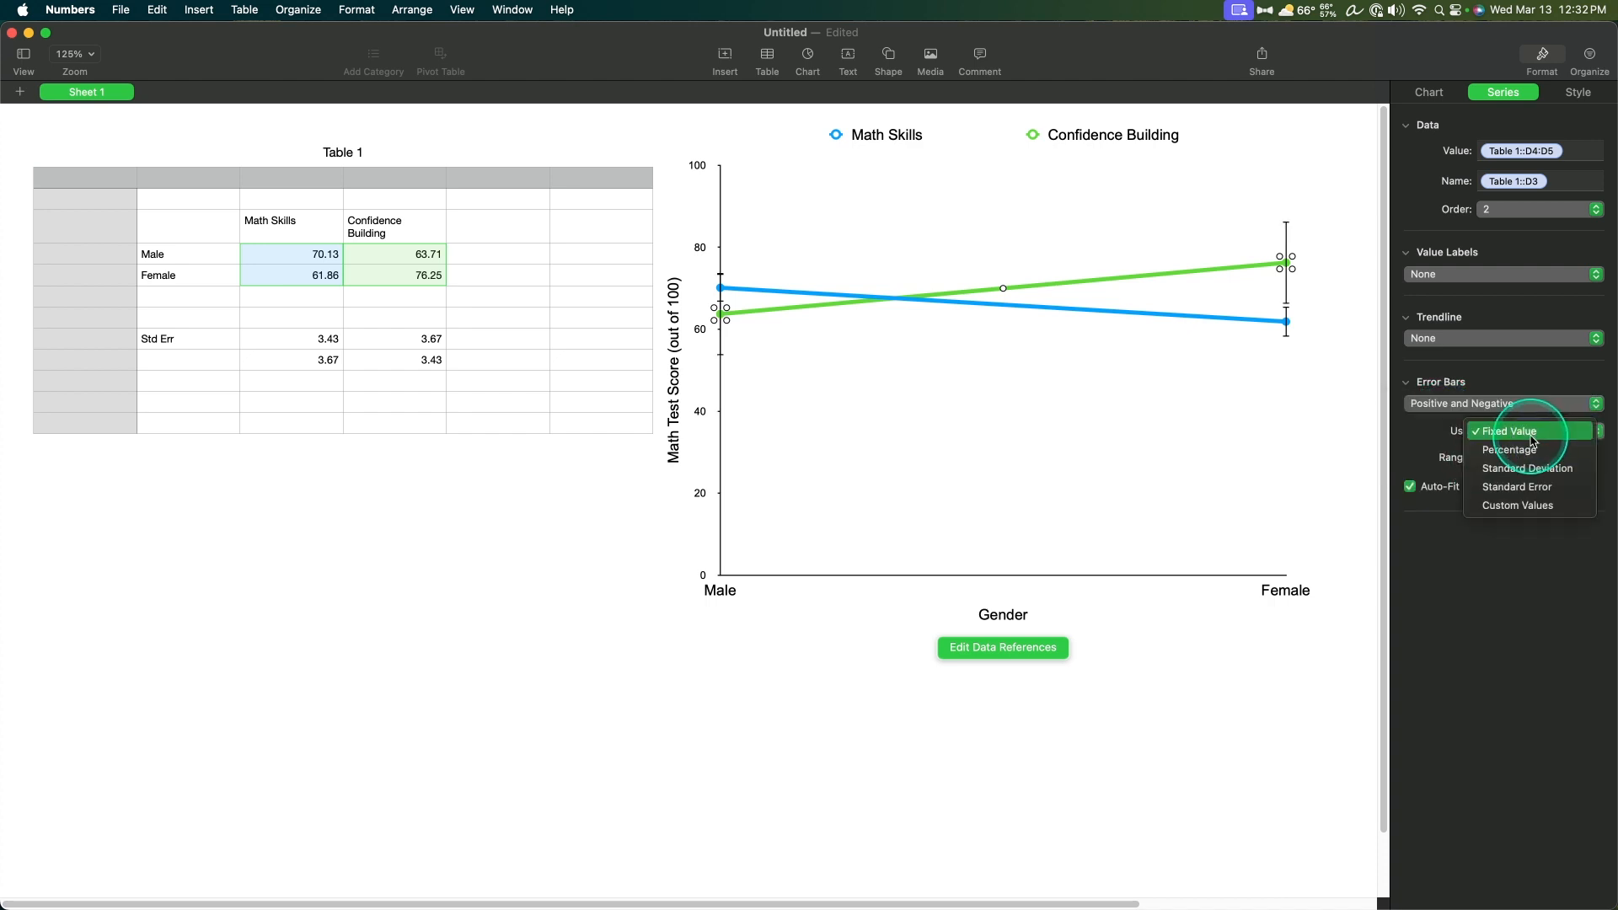
left_click(1521, 506)
Step: Set both the positive and negative error values of the Confidence Building series to the standard errors in cells D8:D9
left_click(1511, 460)
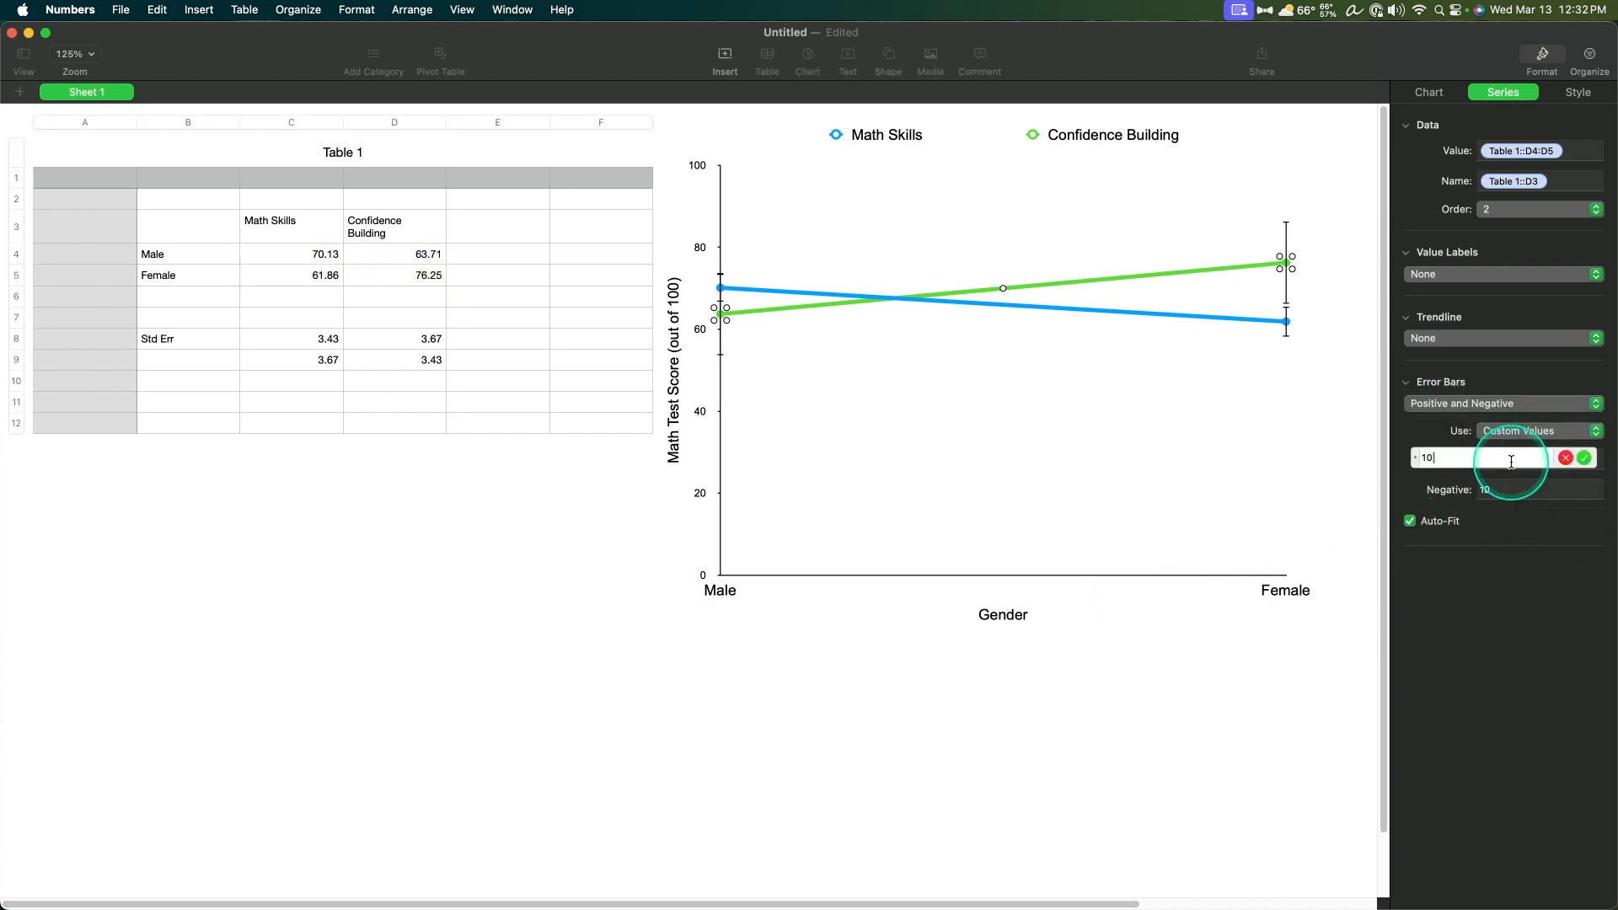
key("BackSpace")
key("BackSpace")
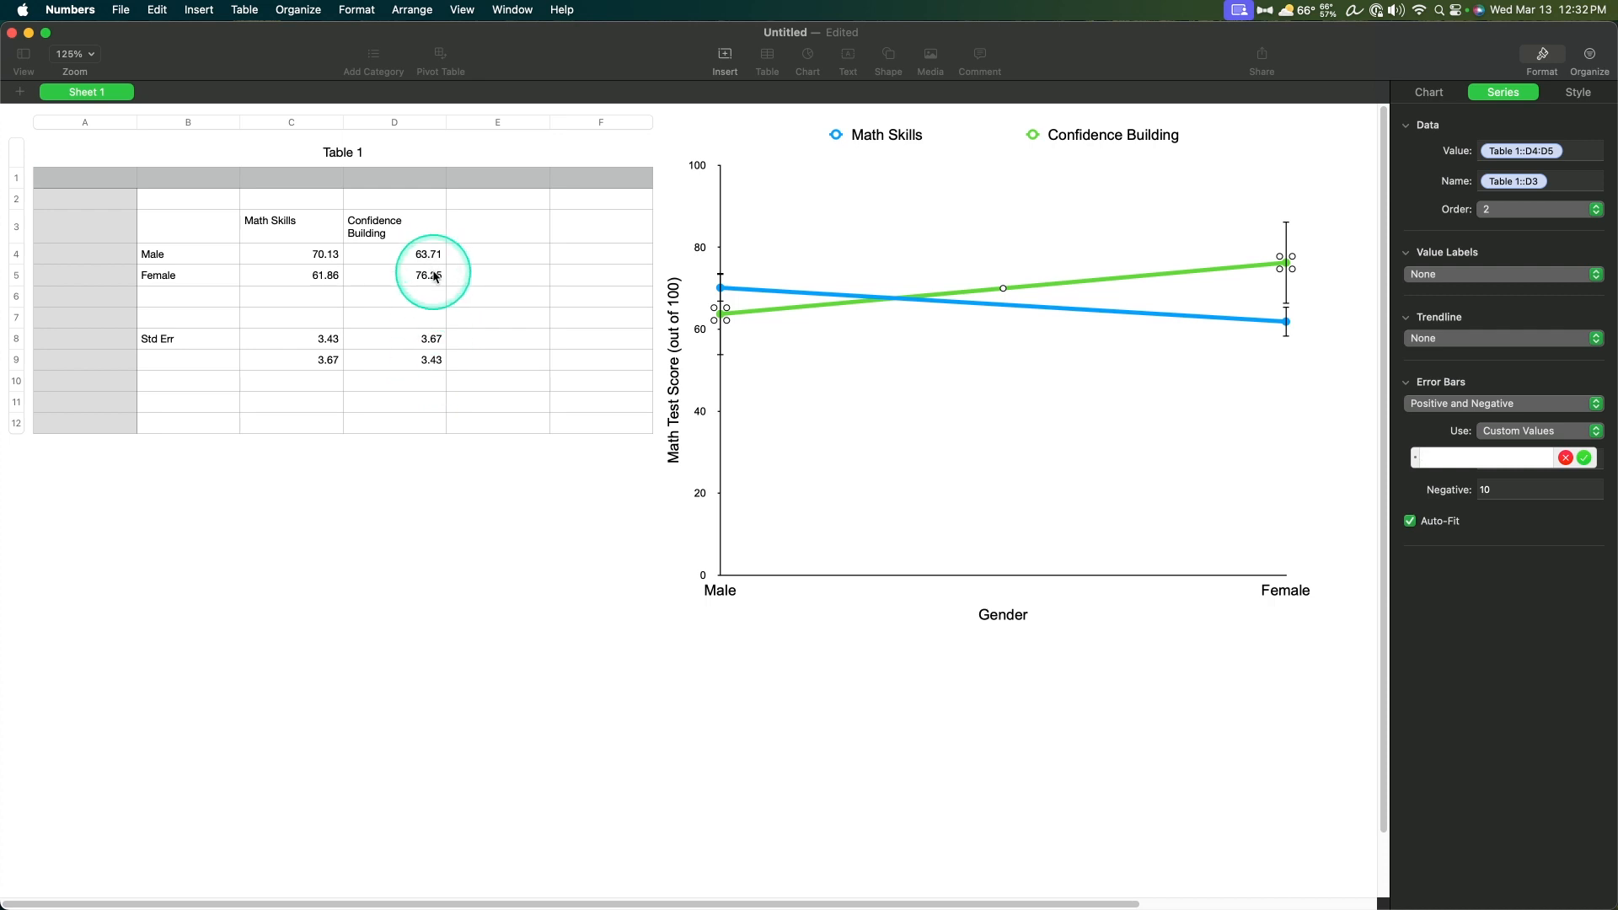
left_click_drag(438, 361, 430, 341)
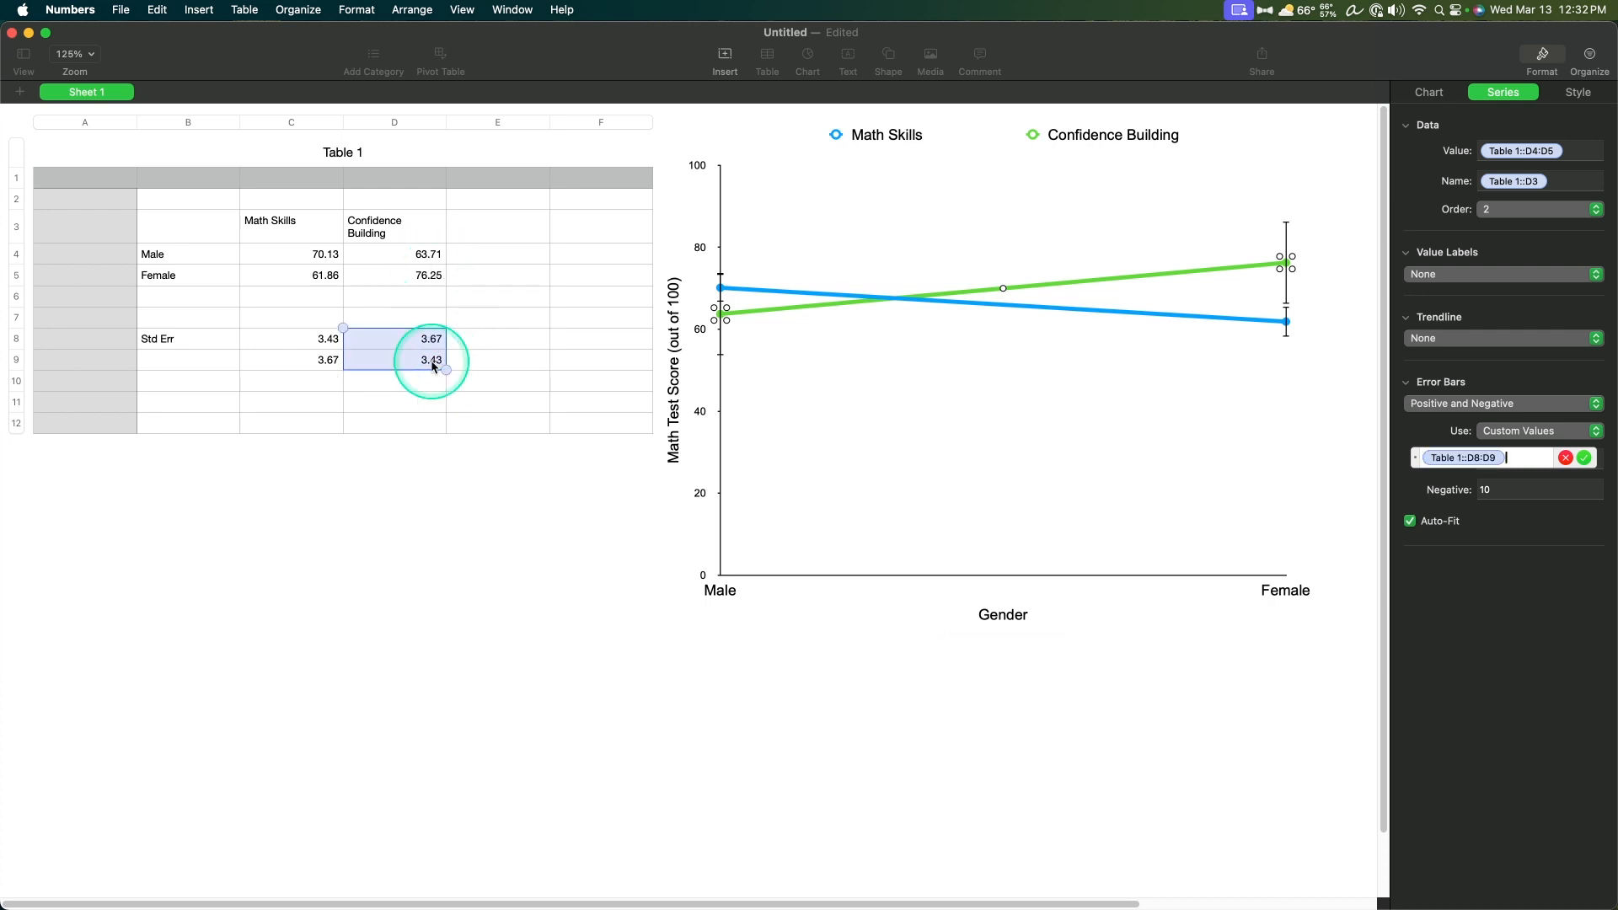
key("Return")
left_click(1514, 493)
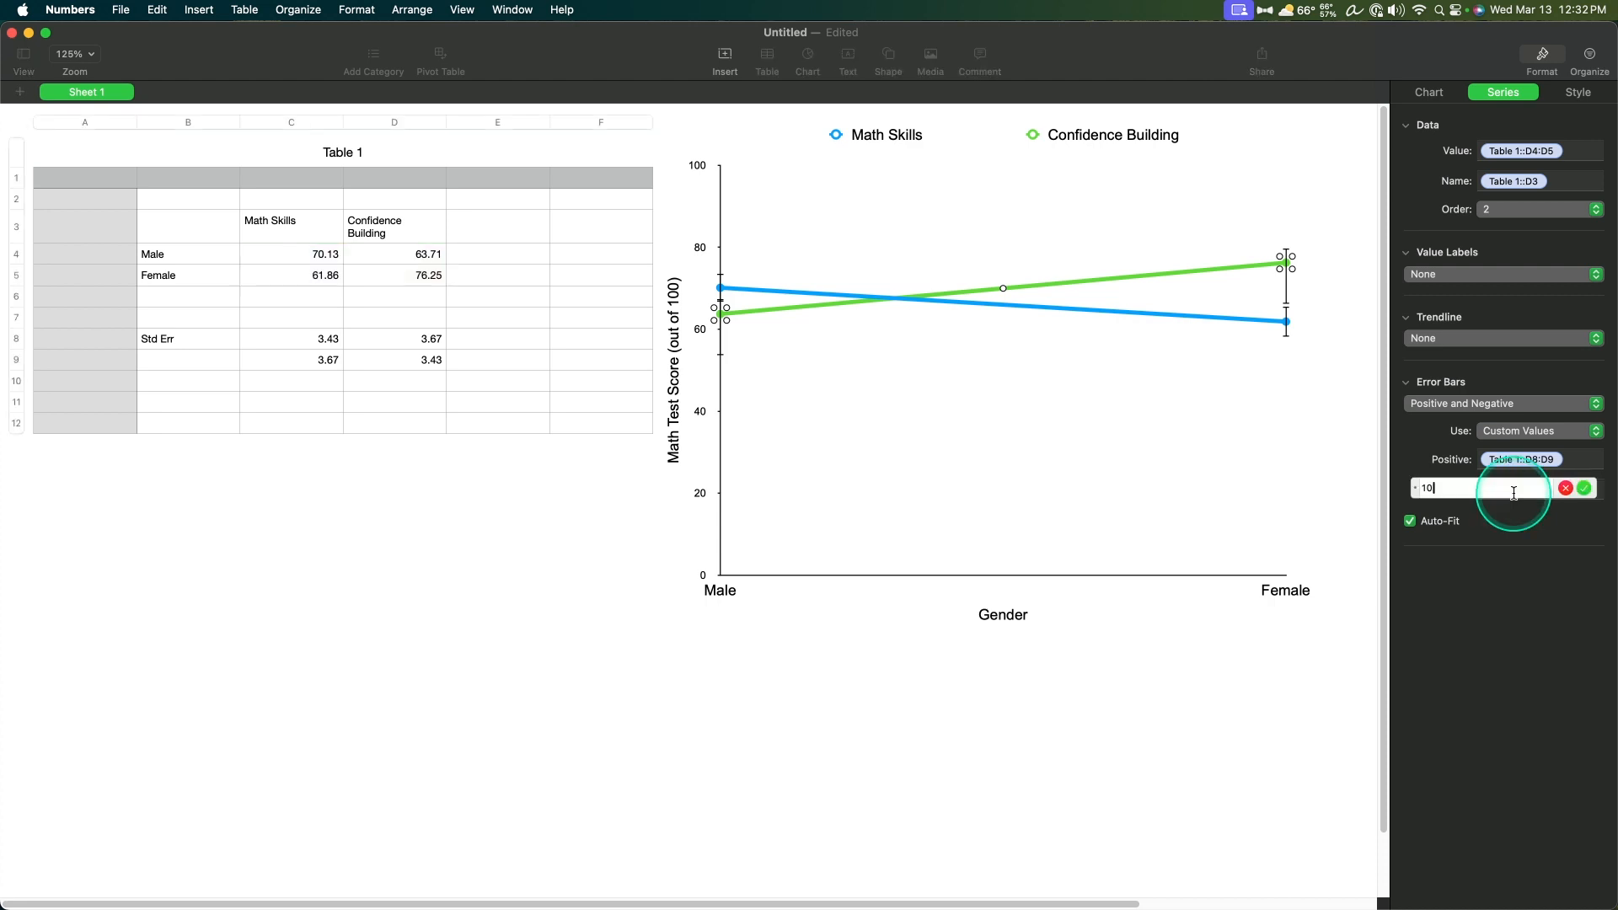
left_click_drag(430, 341, 432, 359)
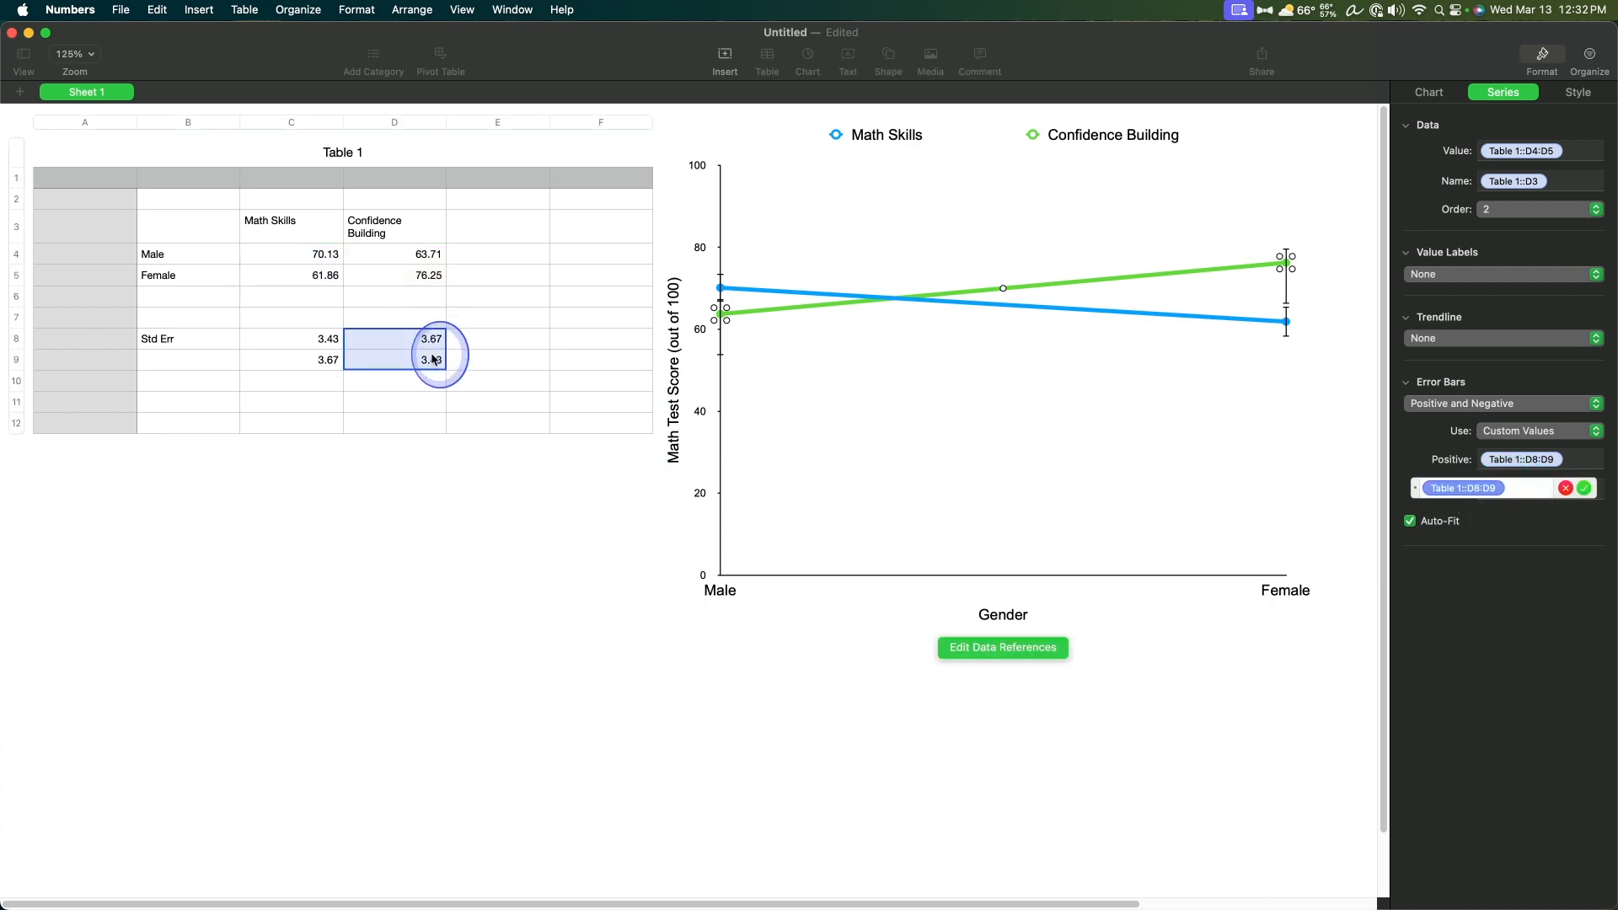
left_click(1292, 685)
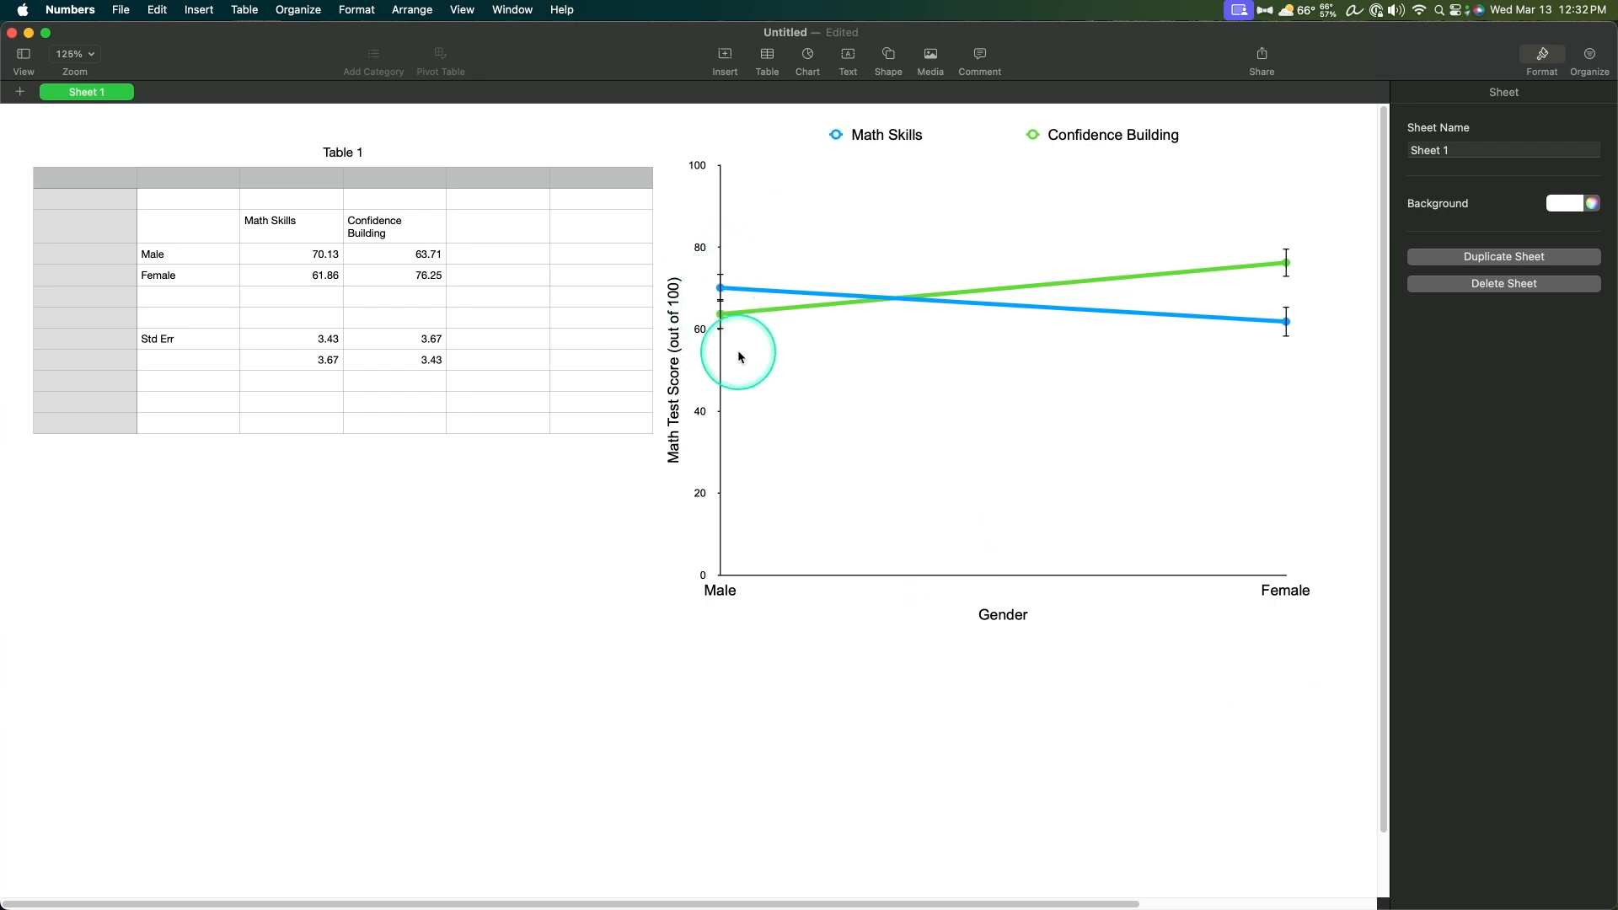
Step: Shift the whole chart slightly left and down on the sheet
right_click(978, 302)
left_click(1034, 344)
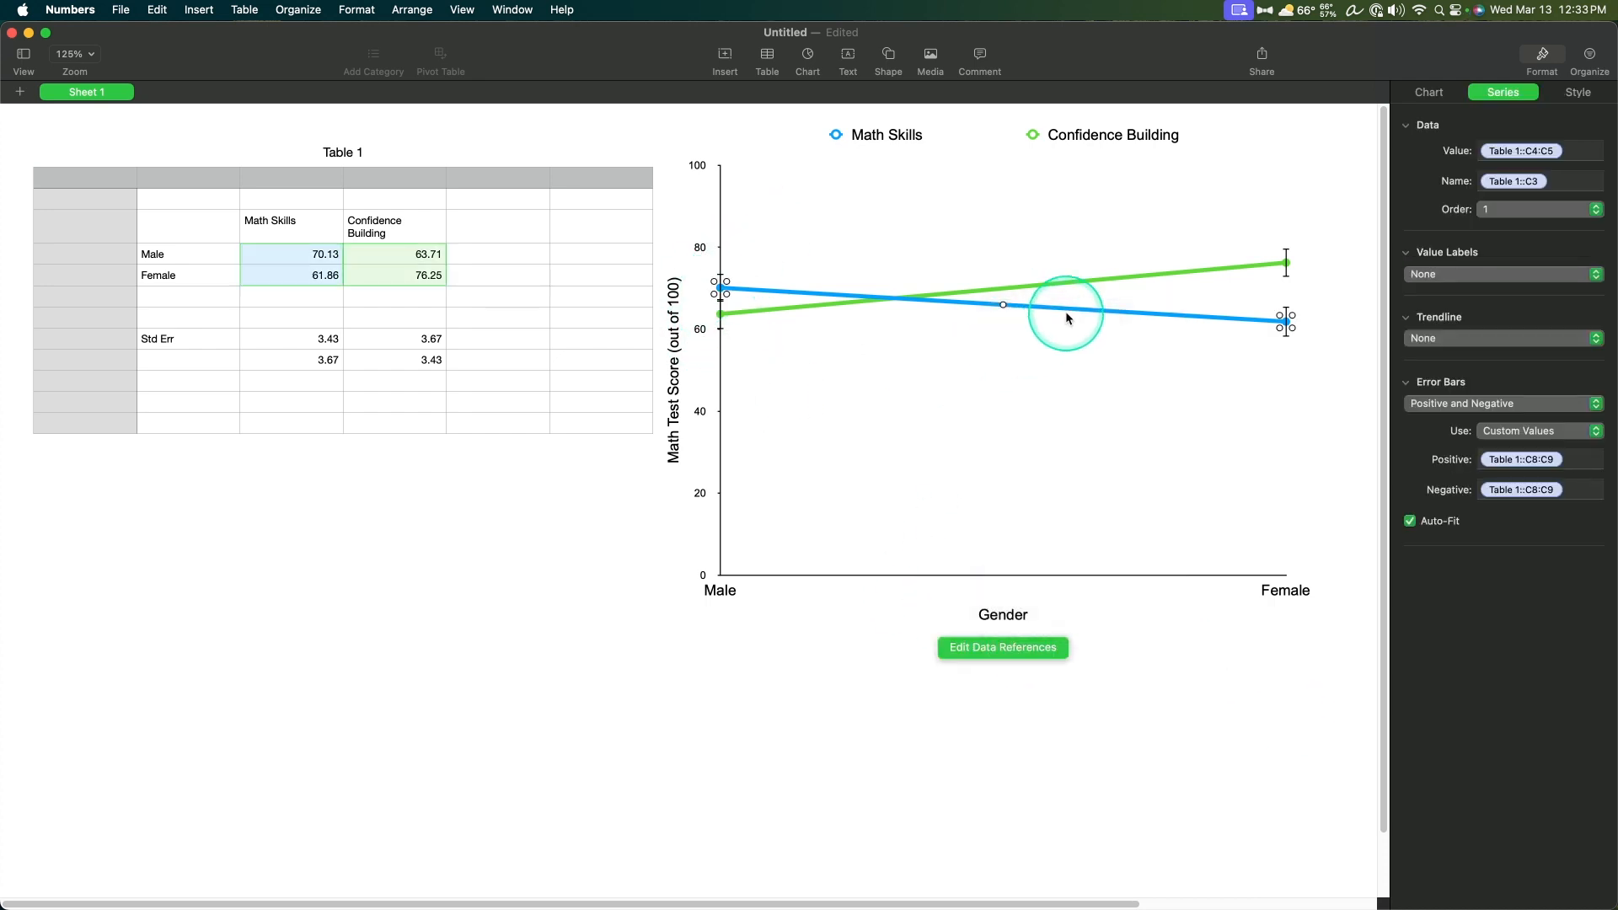
left_click_drag(1086, 321, 1021, 318)
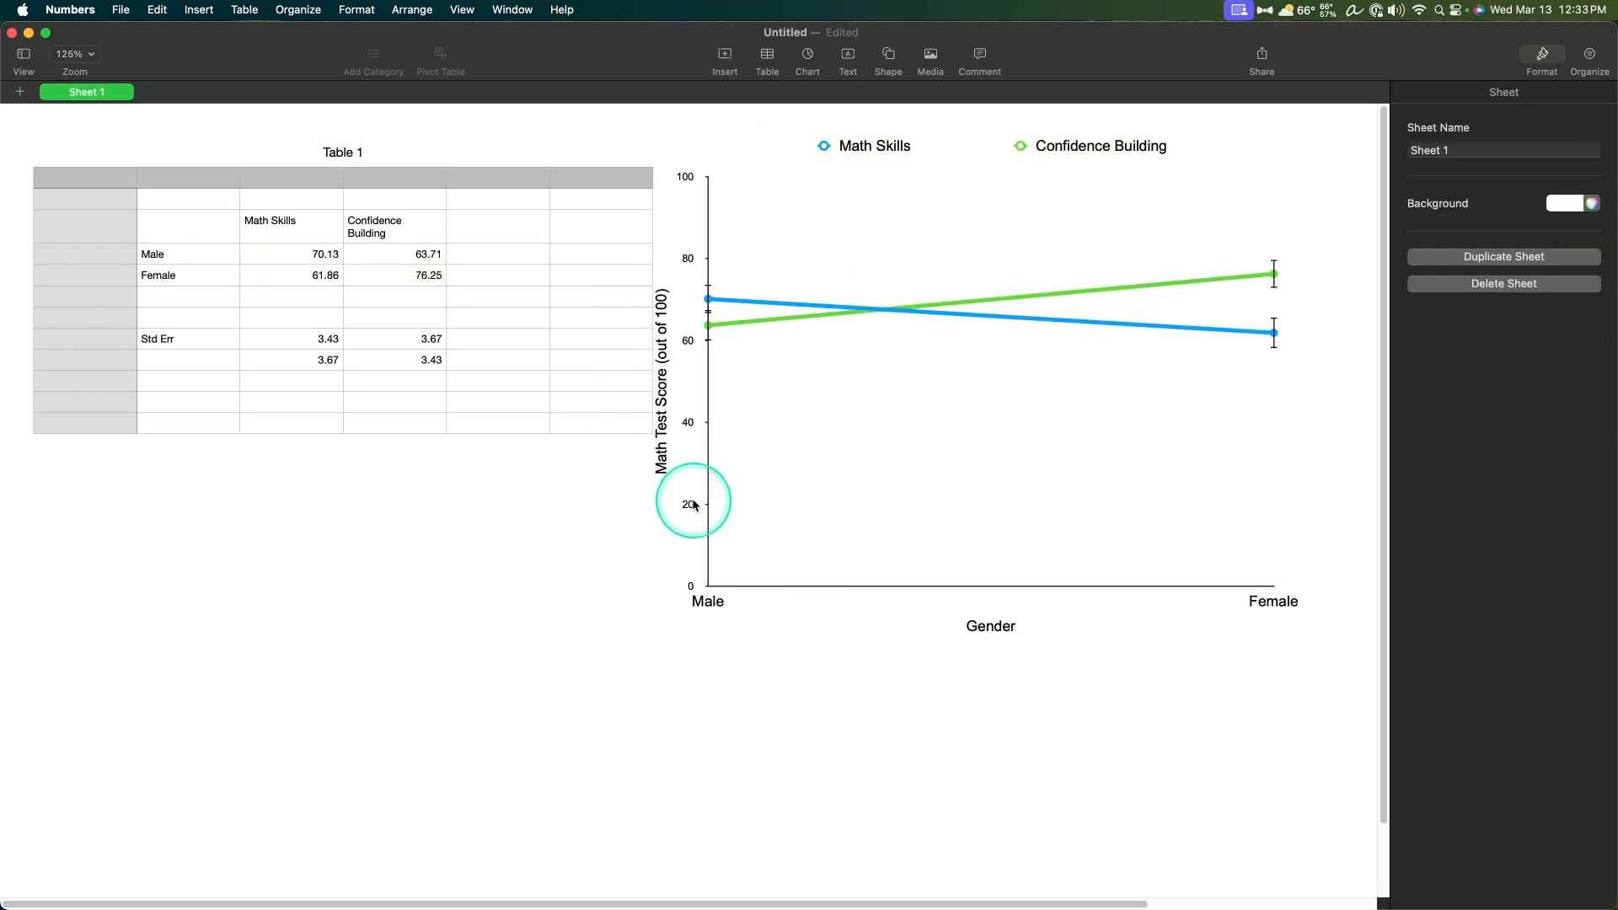
Step: Set the font size of the chart's vertical axis number labels to 14 pt
left_click(690, 503)
left_click(688, 506)
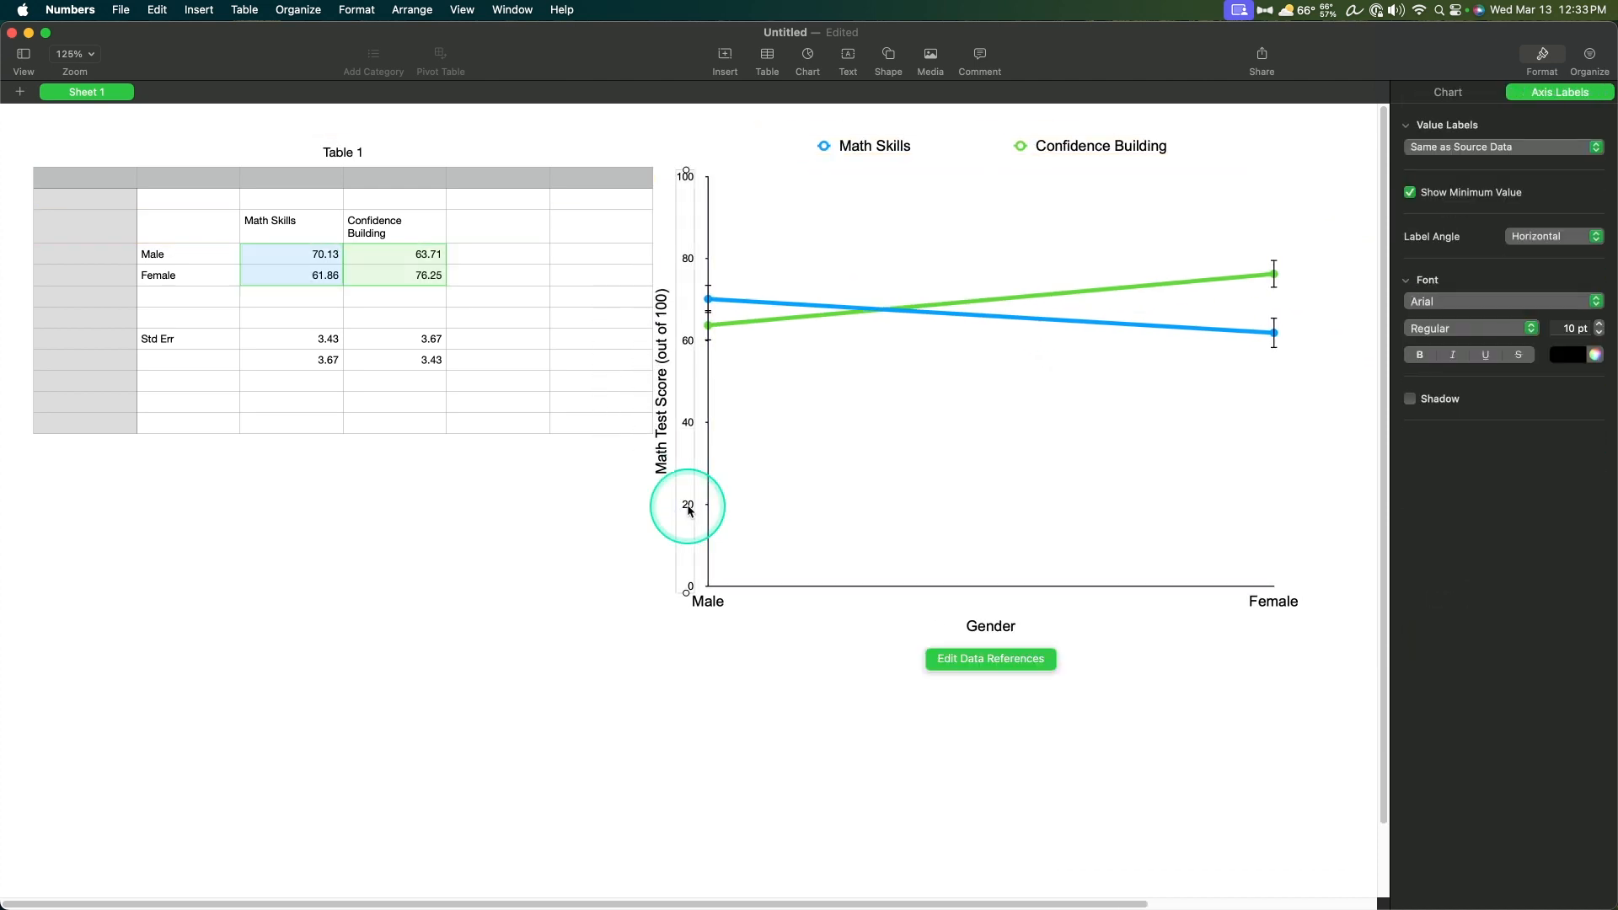
double_click(1569, 328)
type("14")
key("Return")
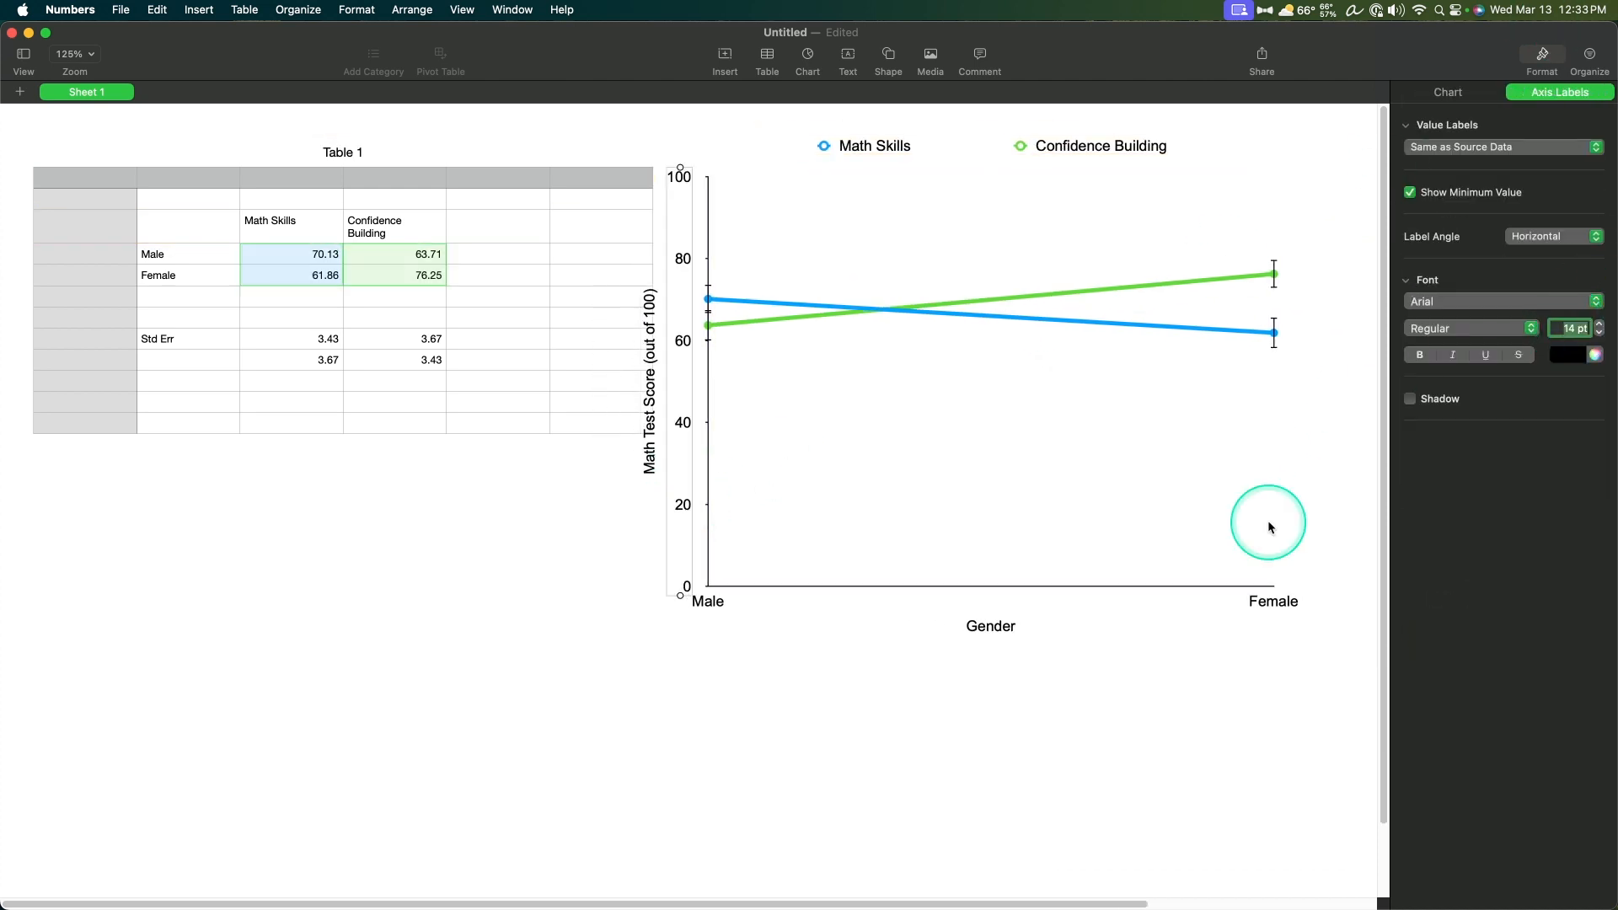
left_click(952, 734)
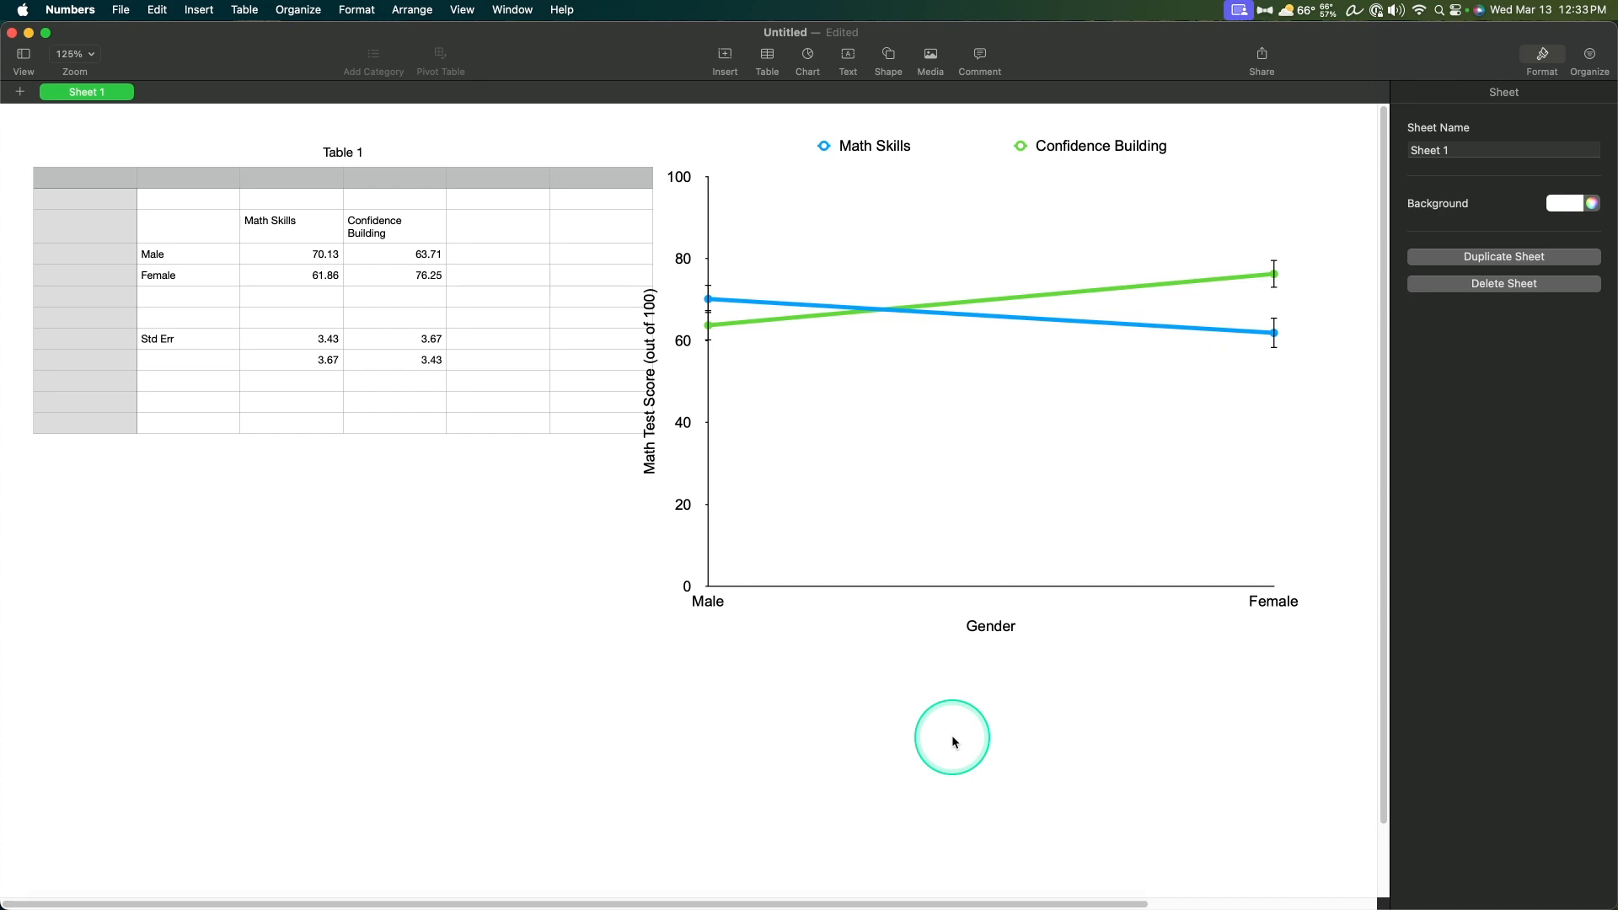
Step: Examine the error bars' Auto-Fit option and the Math Skills series' data, chart and style settings
left_click(696, 320)
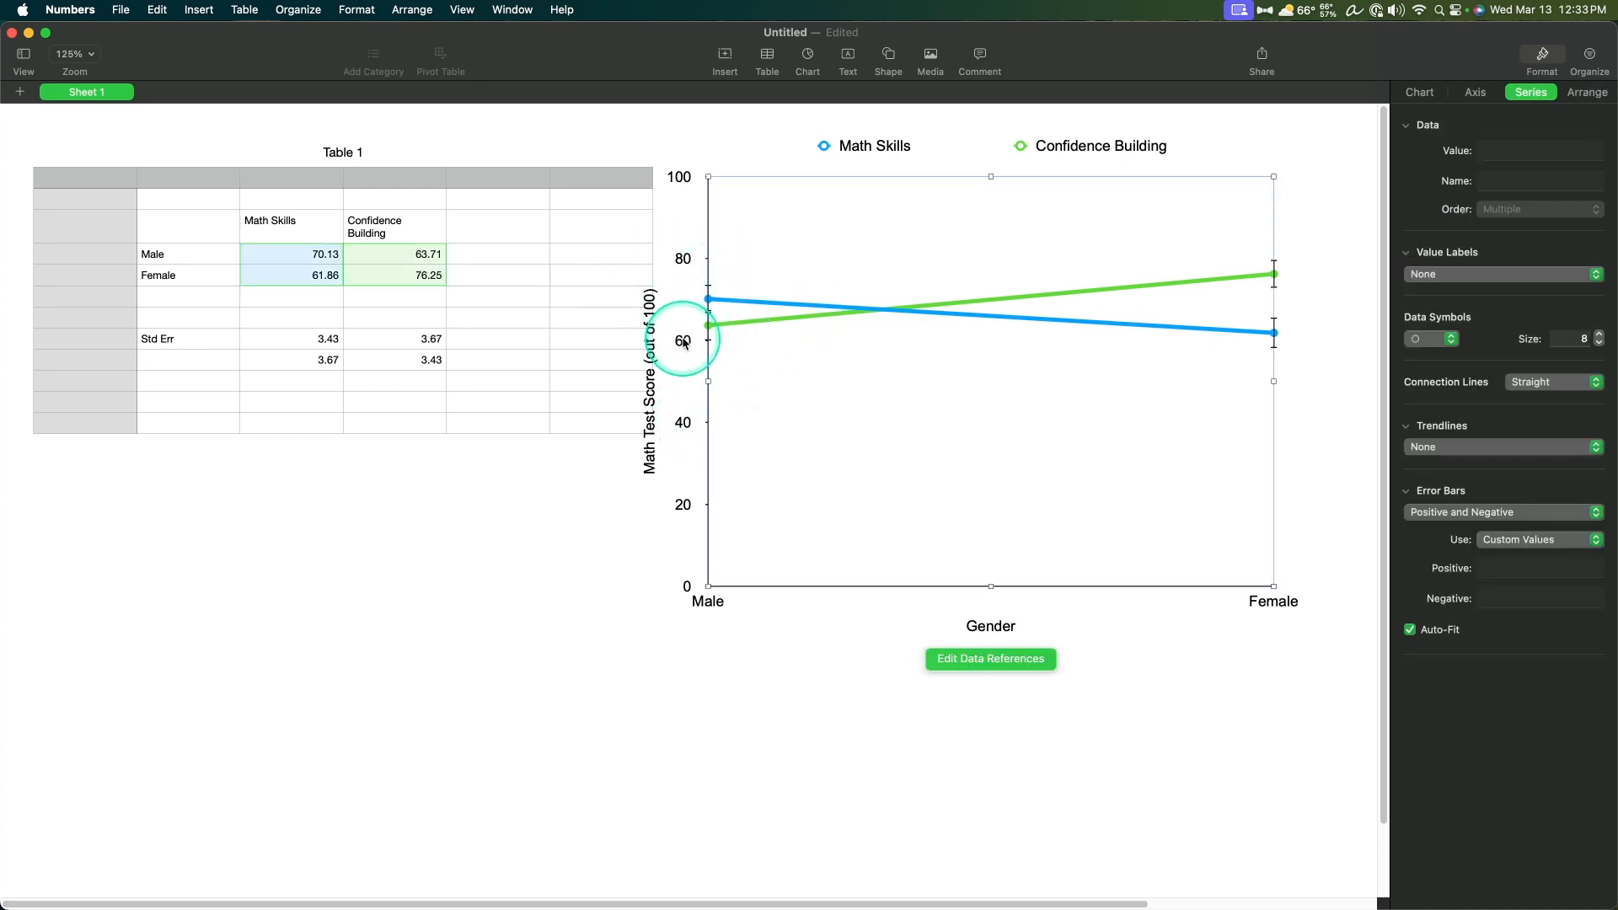
left_click(1412, 629)
left_click(1412, 630)
left_click(1412, 629)
left_click(1412, 630)
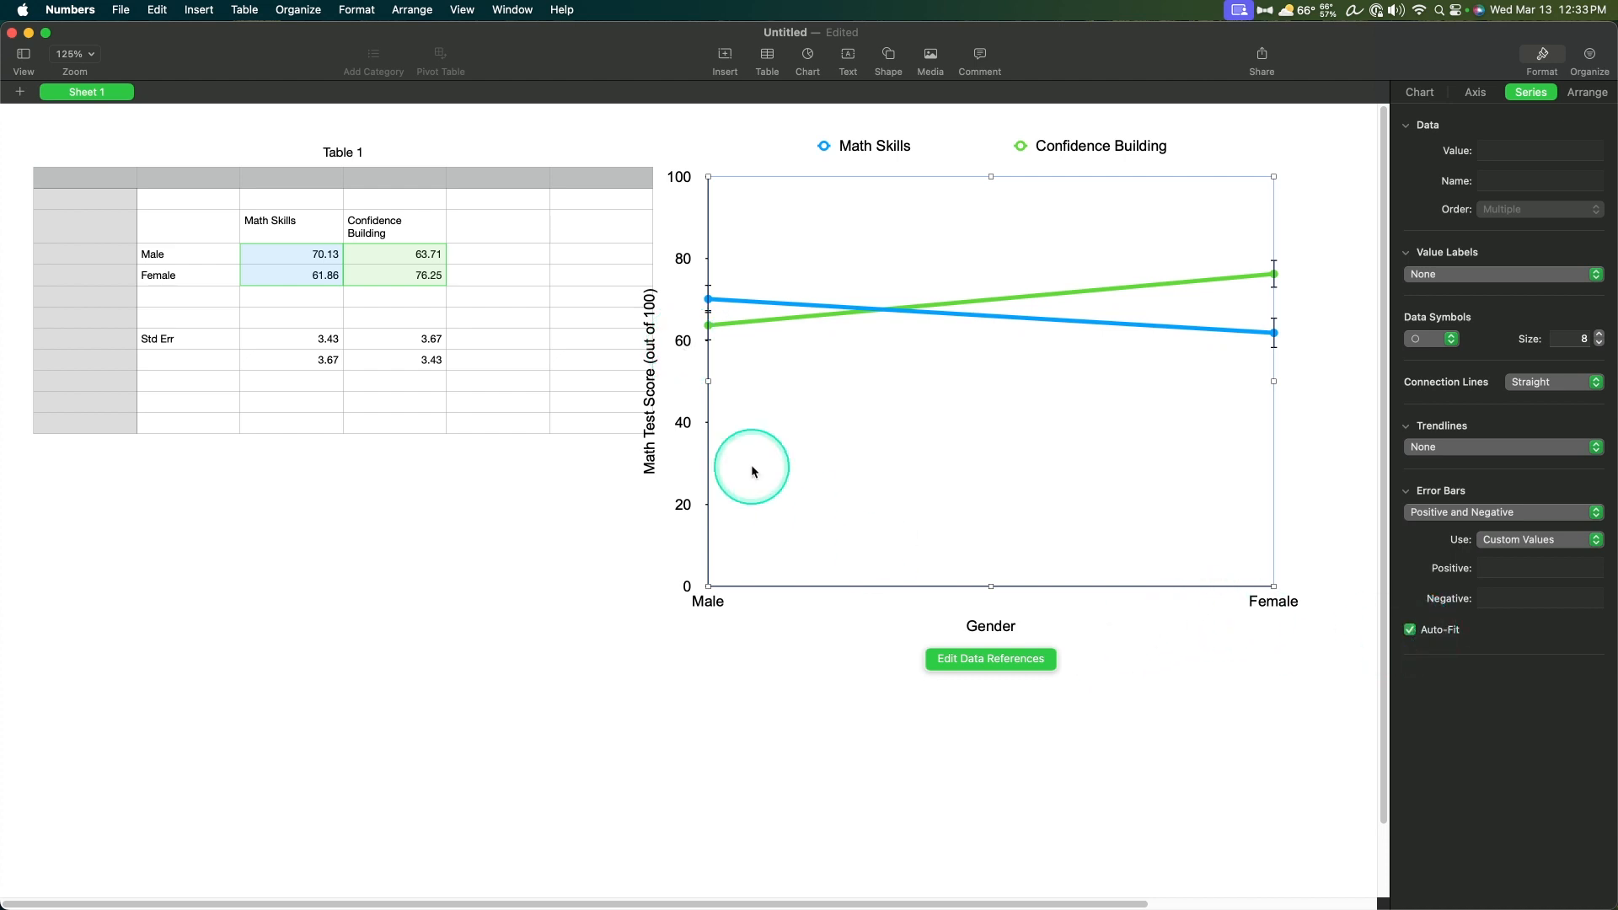
left_click(764, 305)
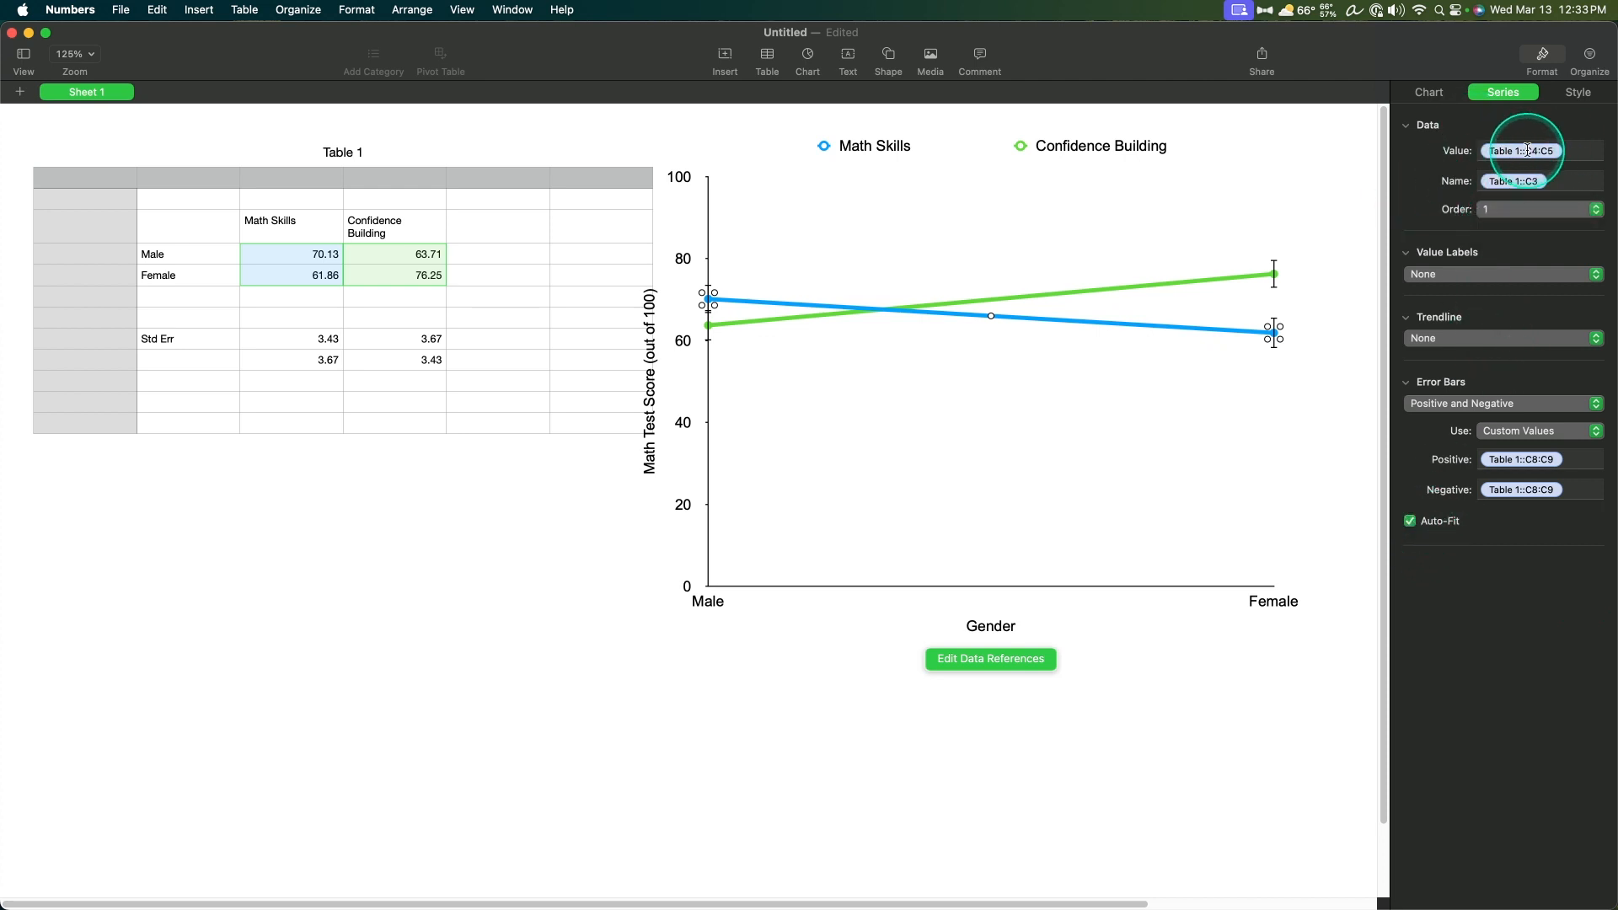
left_click(1437, 96)
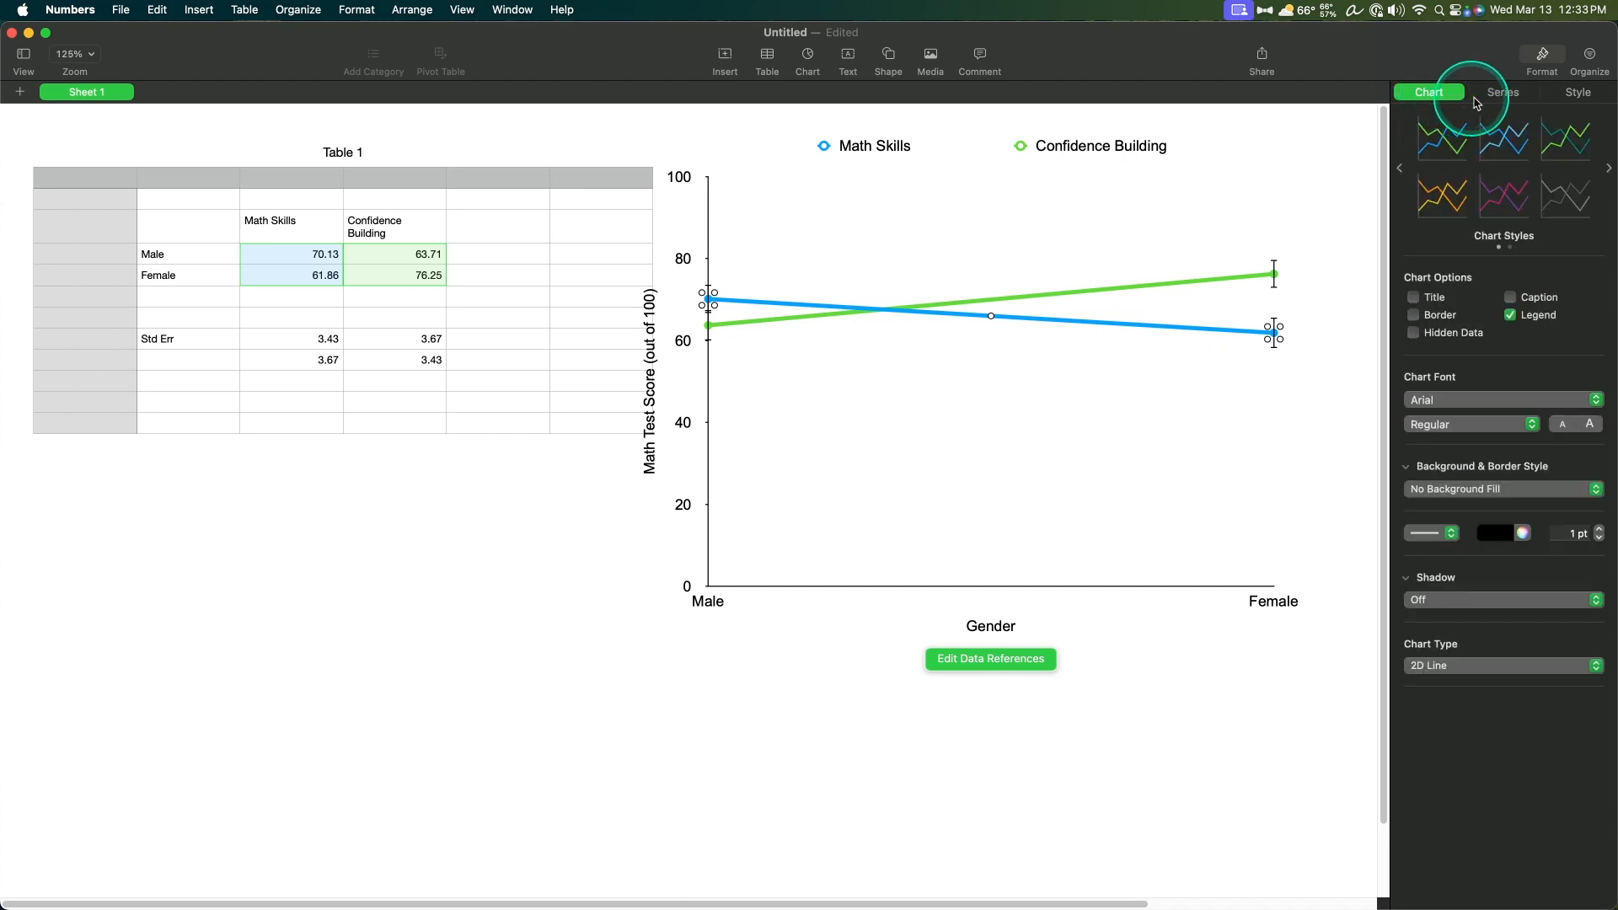
left_click(1562, 94)
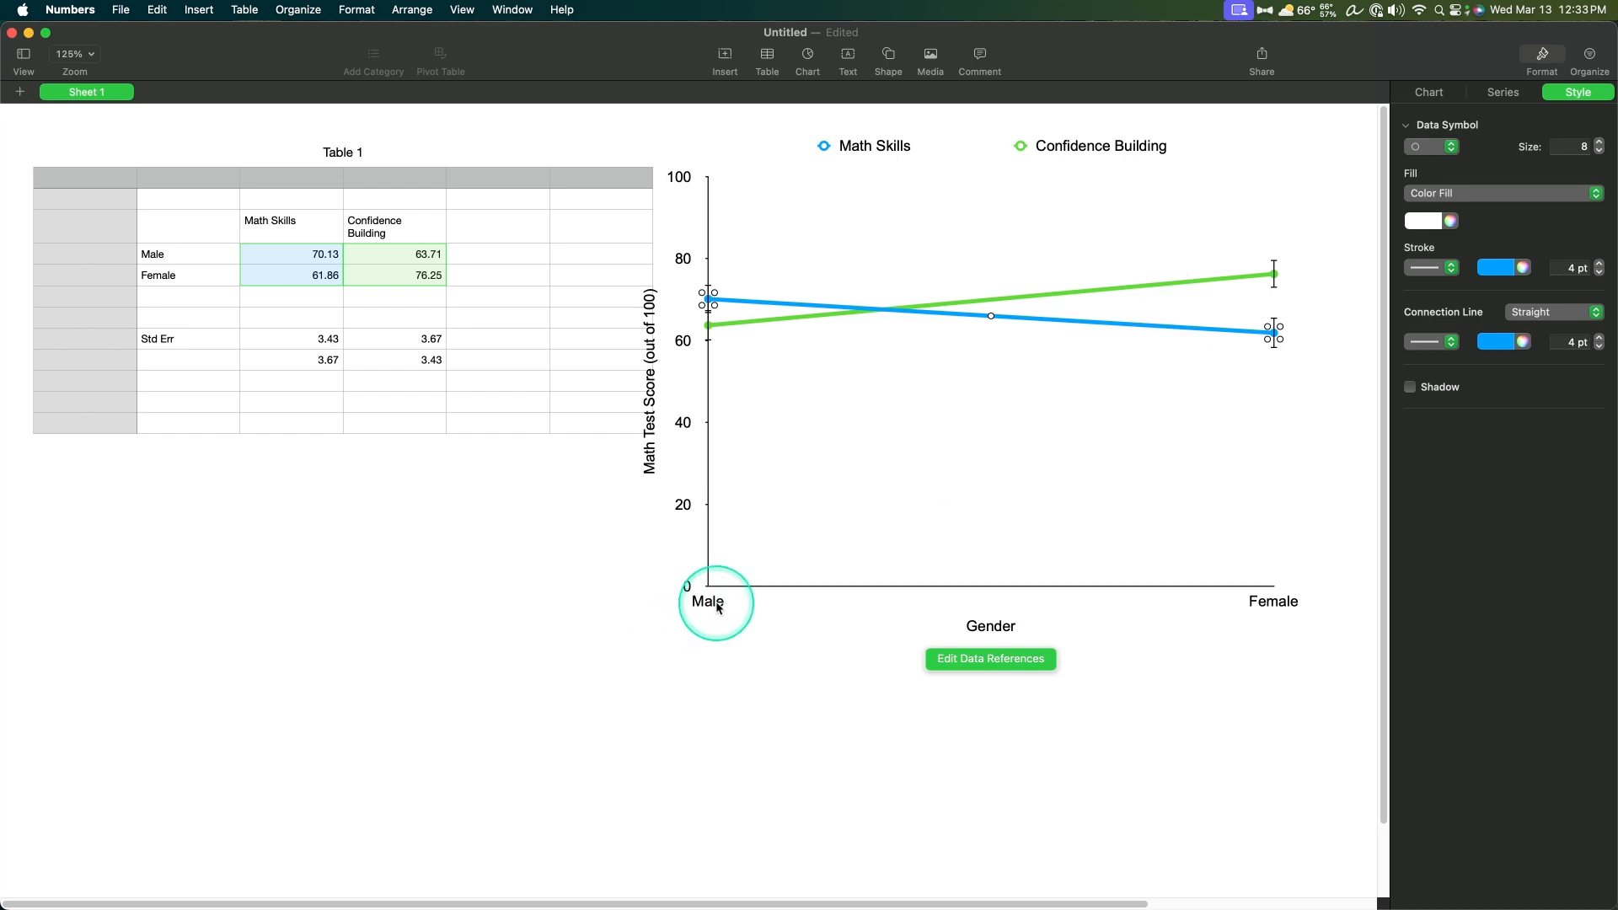
Step: Move the chart slightly to the right so its vertical axis title clears the data table
left_click(1073, 465)
left_click(944, 793)
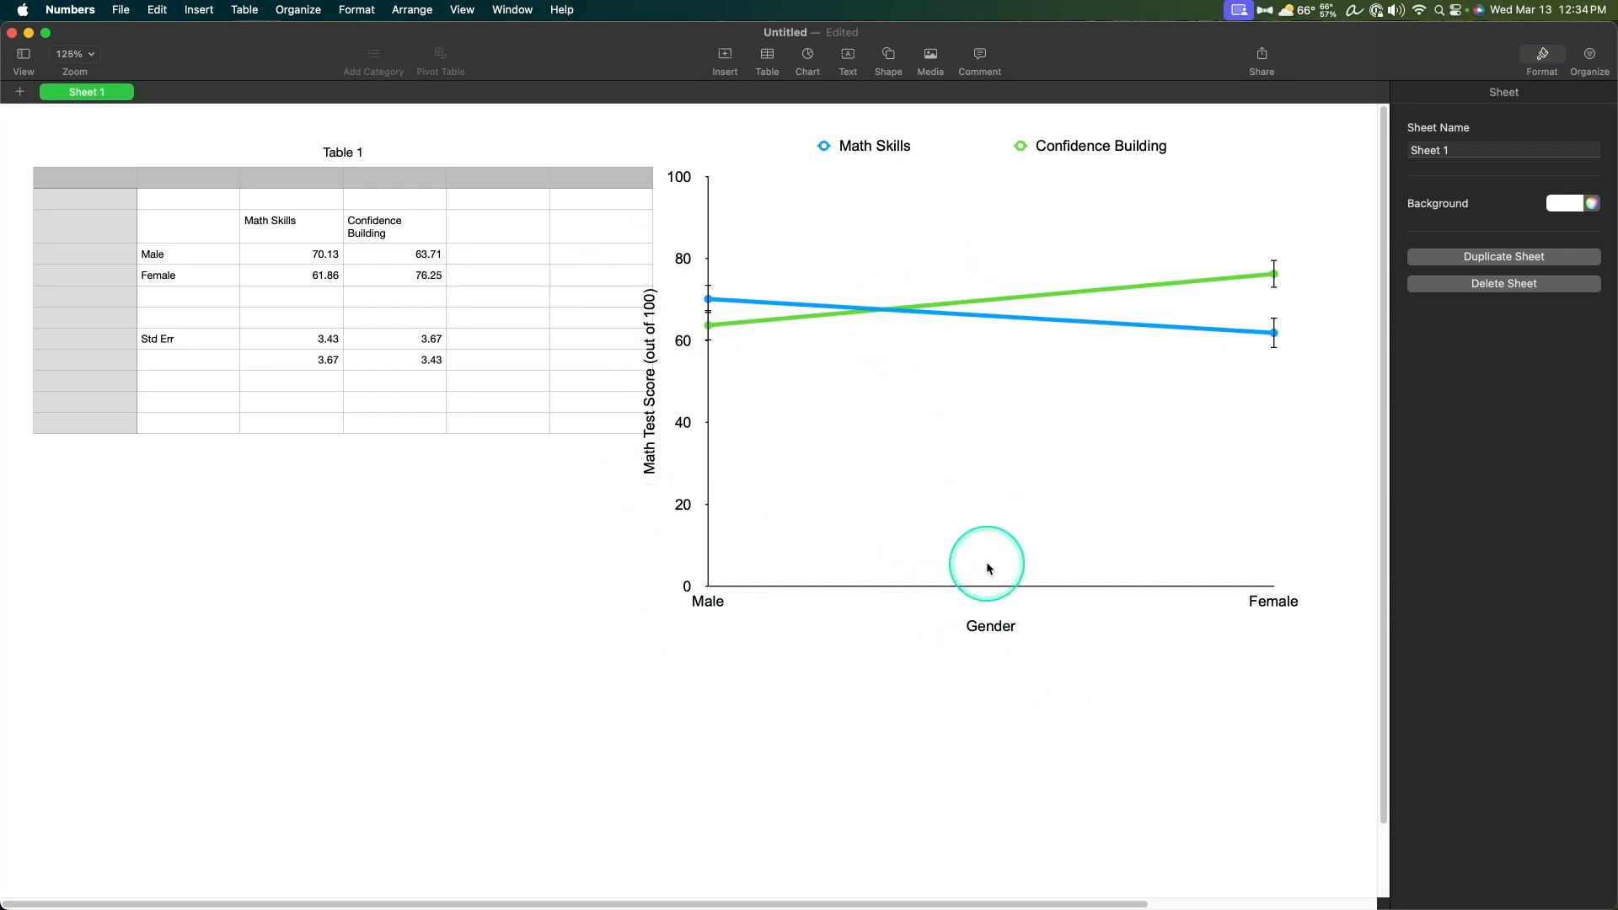
left_click_drag(1037, 440, 1067, 441)
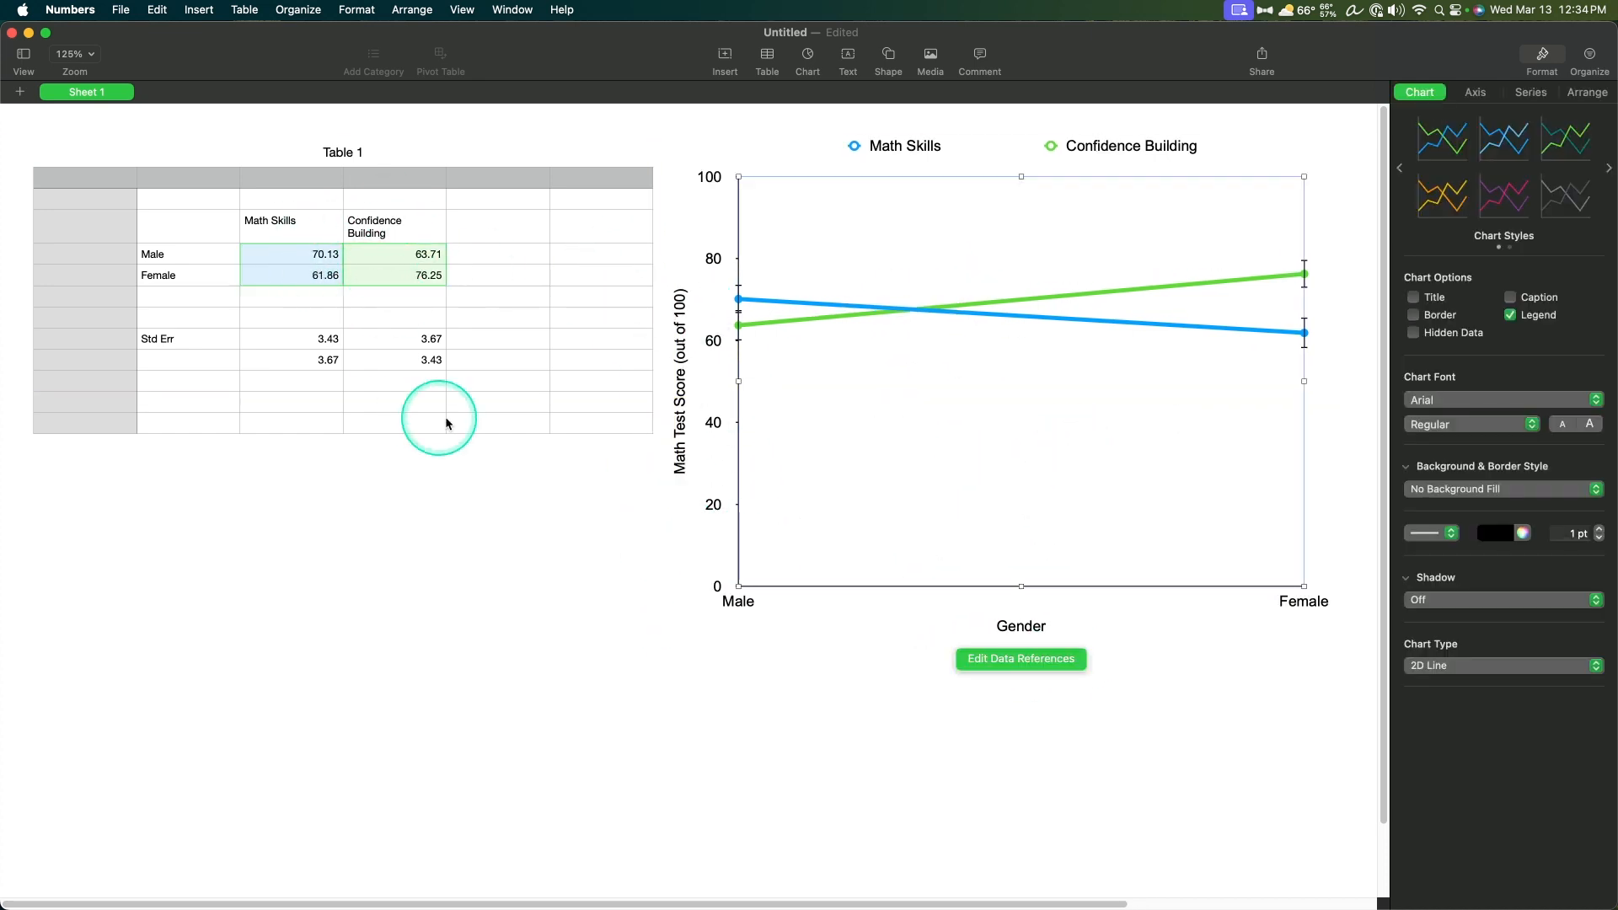